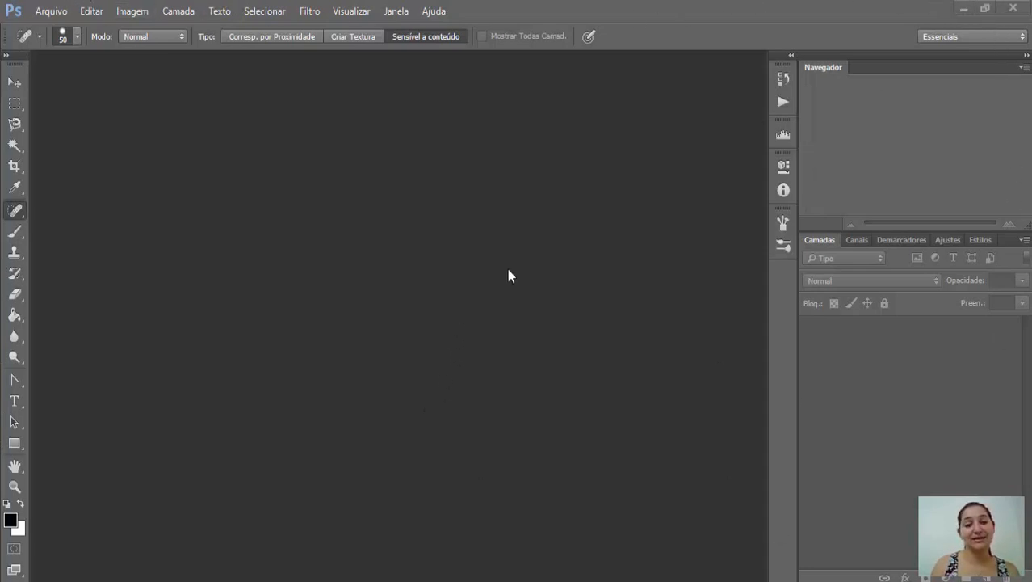
View the program's version information and close it.
left_click(430, 14)
left_click(461, 28)
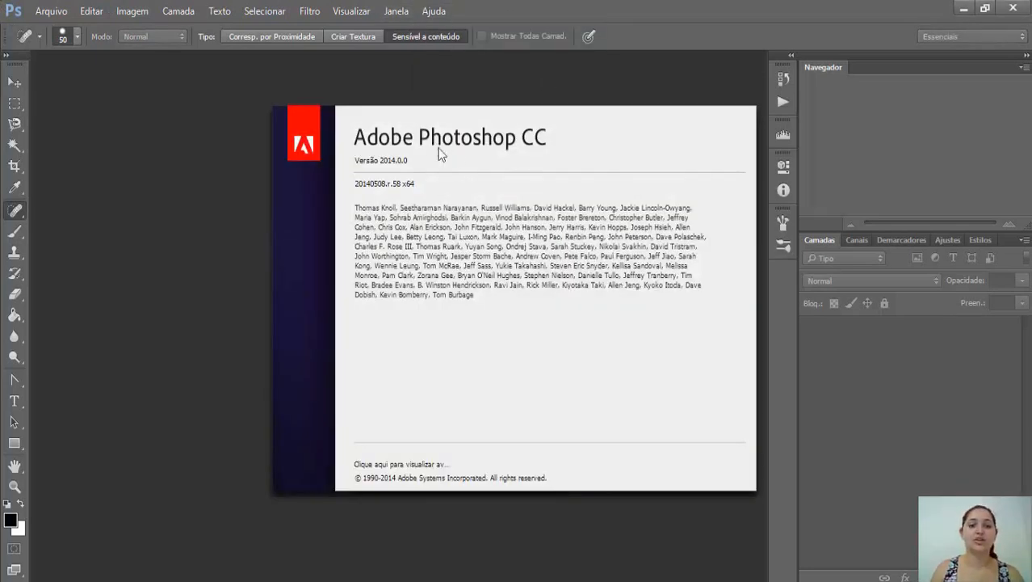
left_click(551, 138)
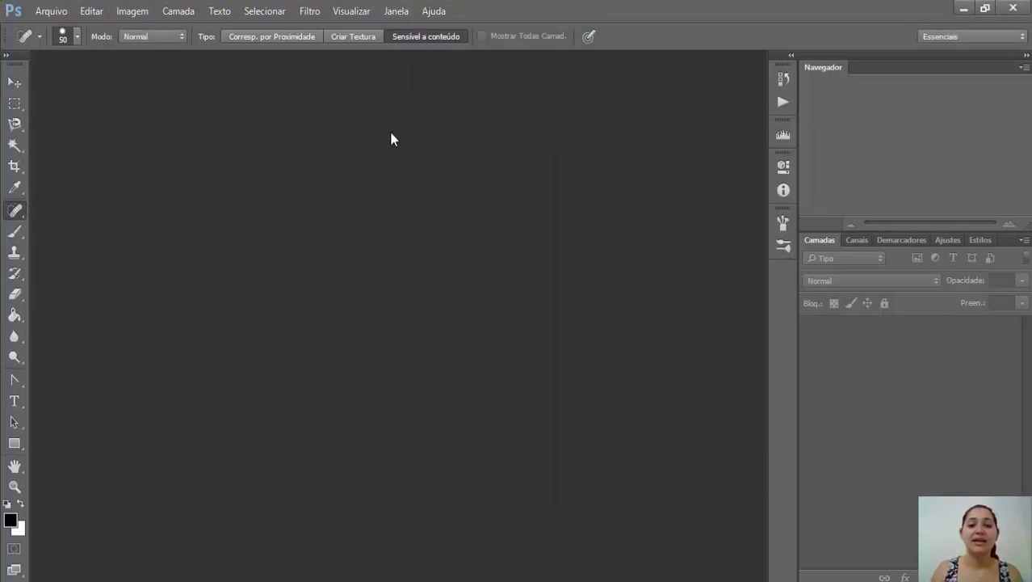
left_click(538, 580)
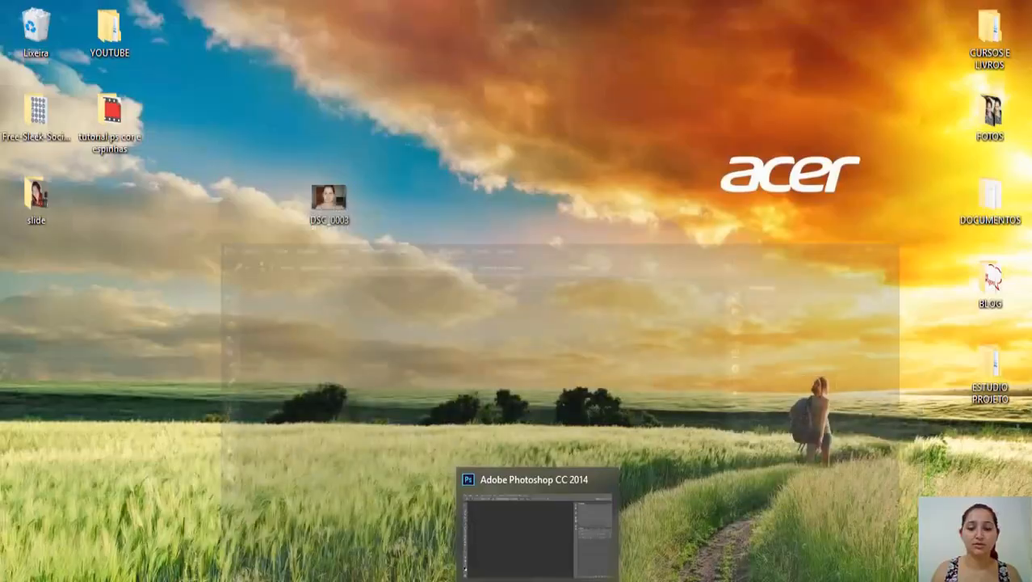
left_click(539, 580)
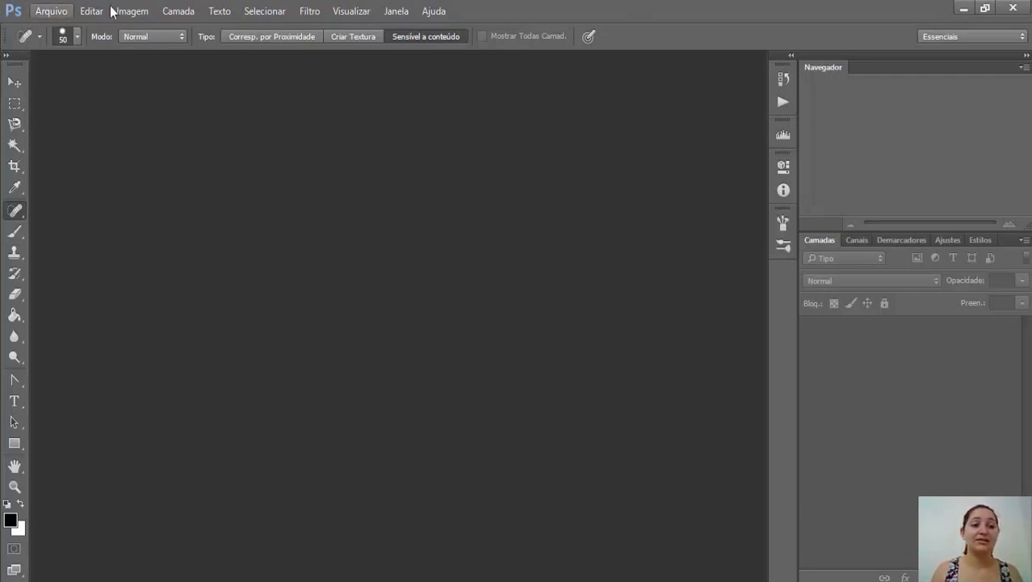
Open the photo DSC_0003 from the Área de Trabalho folder, using its embedded colour profile.
left_click(58, 13)
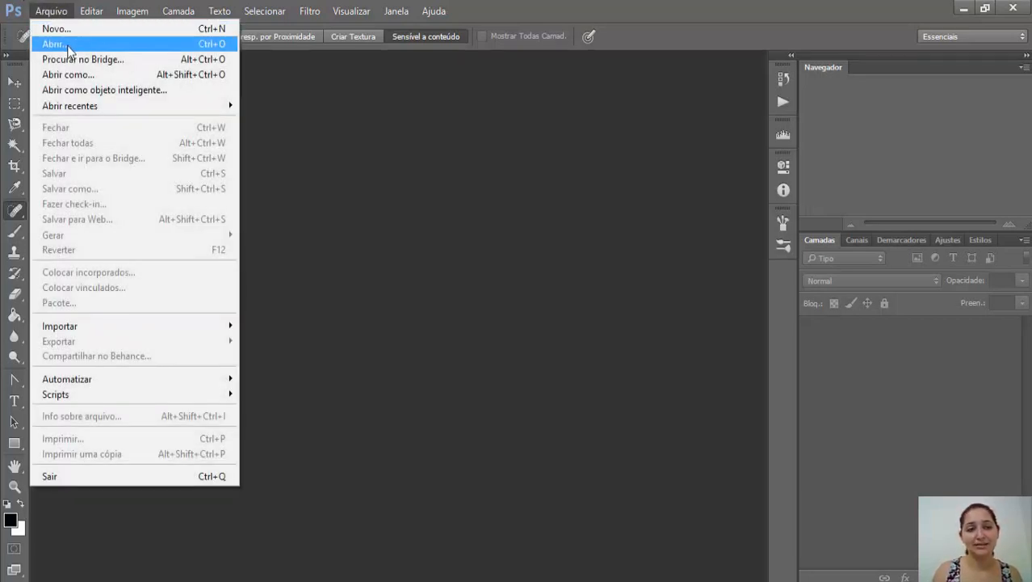
left_click(69, 47)
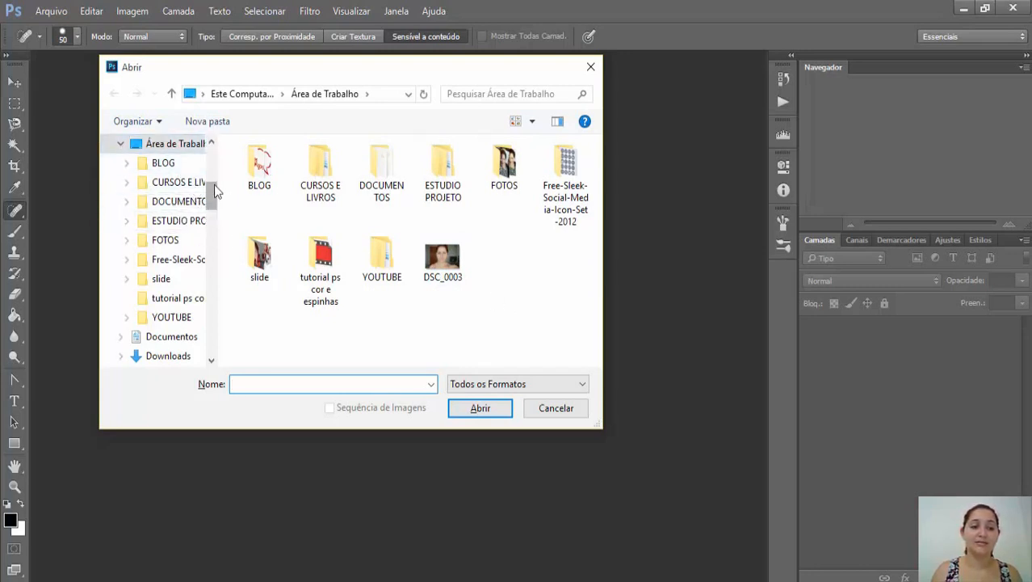
left_click_drag(214, 184, 216, 105)
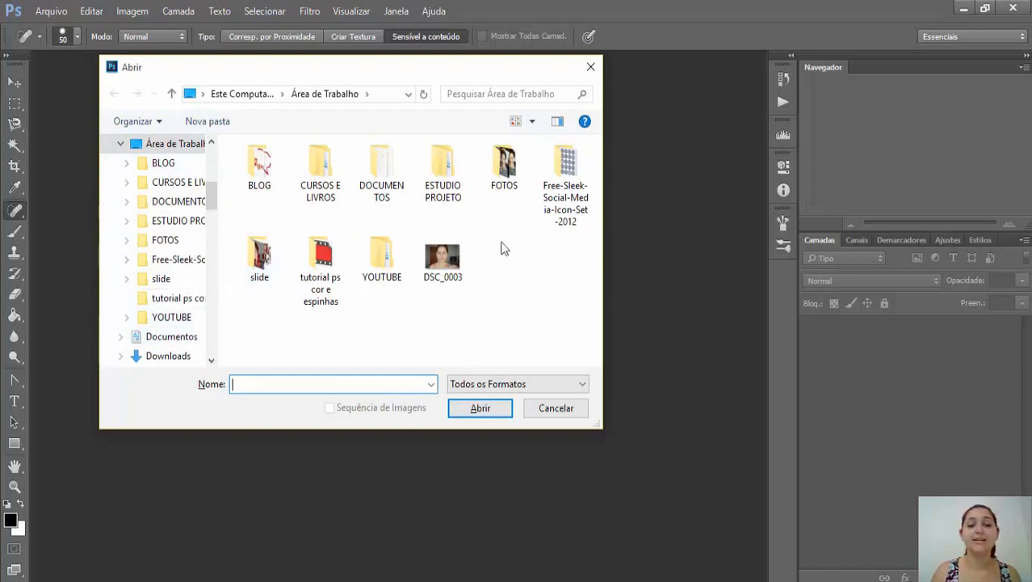
left_click(451, 268)
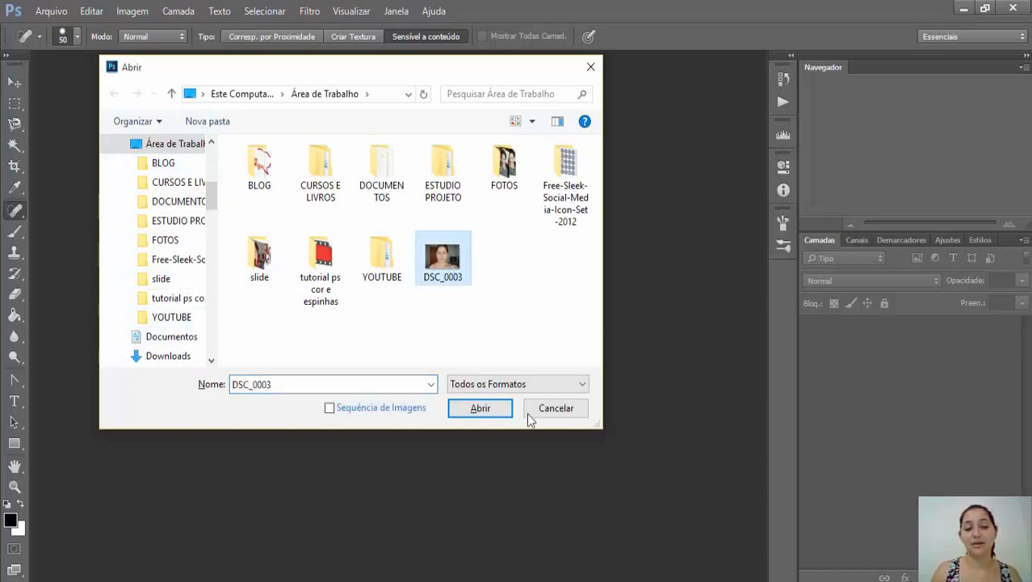
left_click(432, 274)
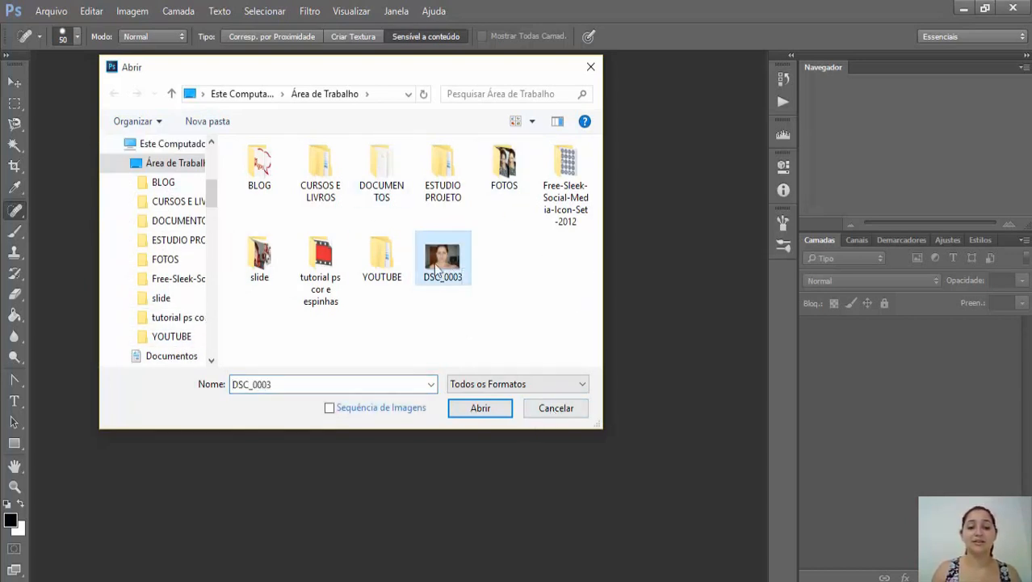
left_click(481, 407)
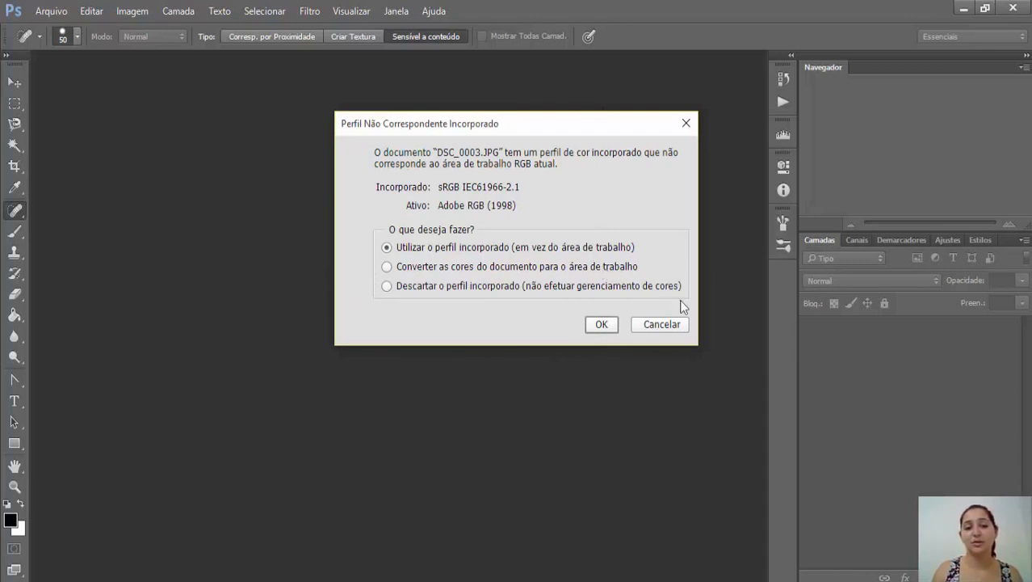
left_click(602, 324)
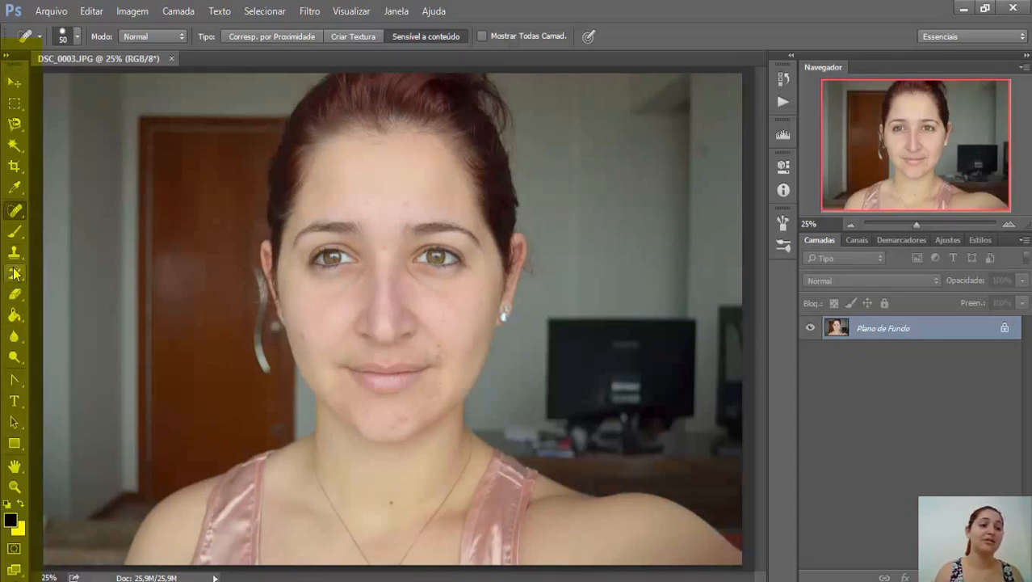
Look at the Type tool's options and activate the Move tool.
left_click(15, 402)
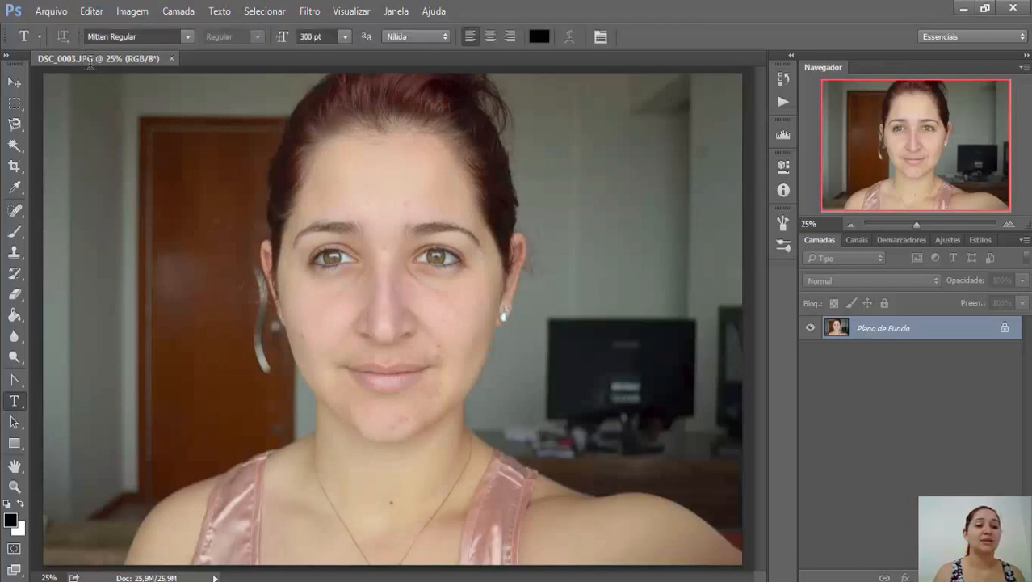
left_click(15, 83)
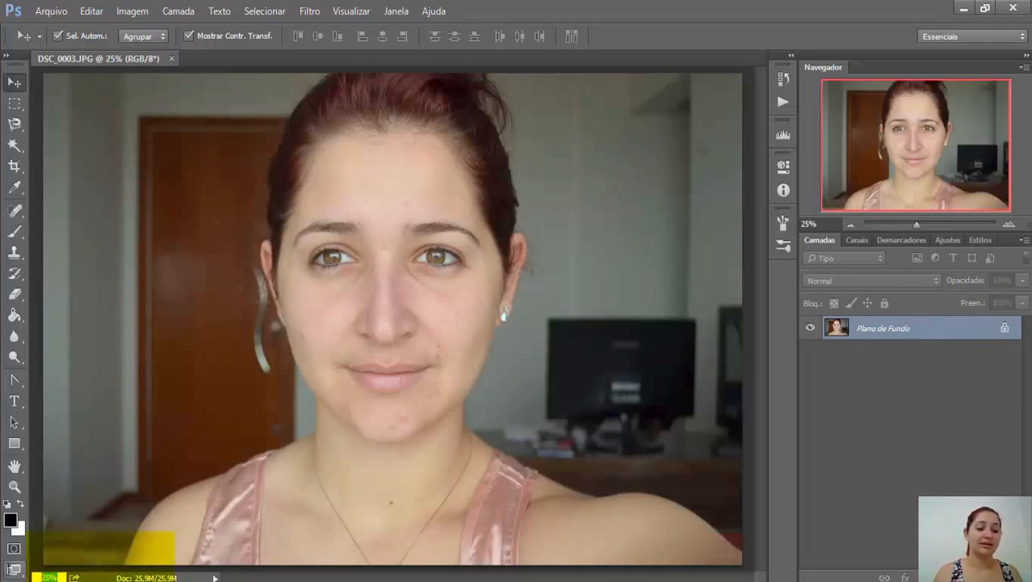
Inspect the portrait at 50%, 25% and 54.88% zoom, and return to the whole photo at 20.19%.
type("50")
key("Return")
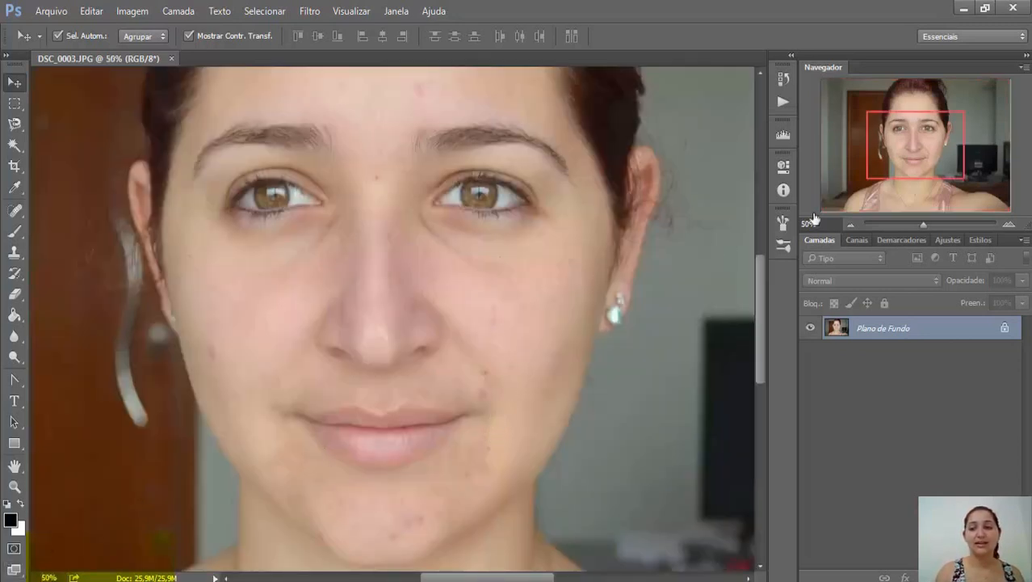
left_click_drag(821, 223, 754, 246)
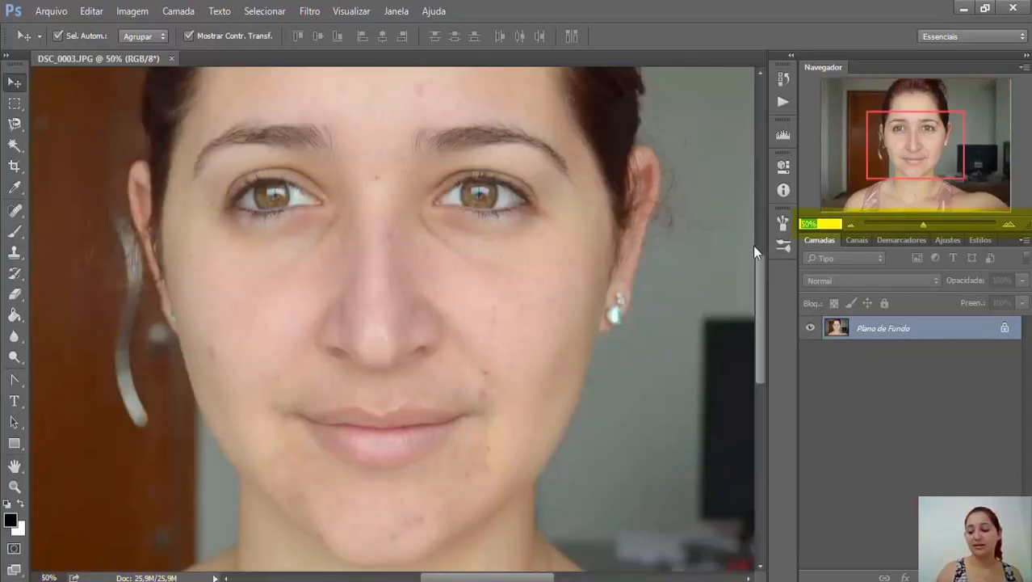
type("25")
key("Return")
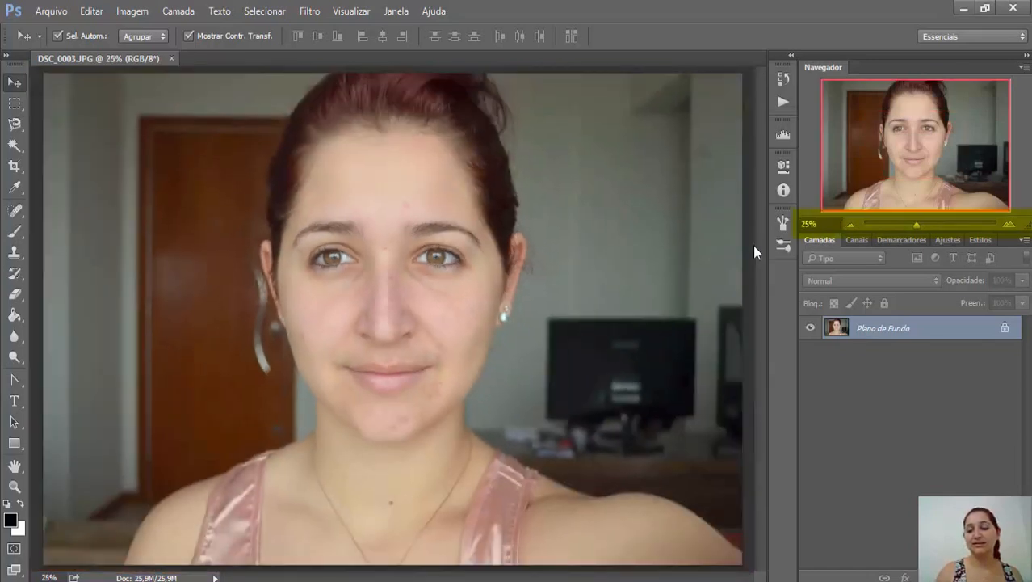
mouse_move(917, 226)
left_mouse_down()
mouse_move(973, 232)
mouse_move(892, 236)
mouse_move(968, 230)
mouse_move(892, 225)
mouse_move(924, 227)
left_mouse_up()
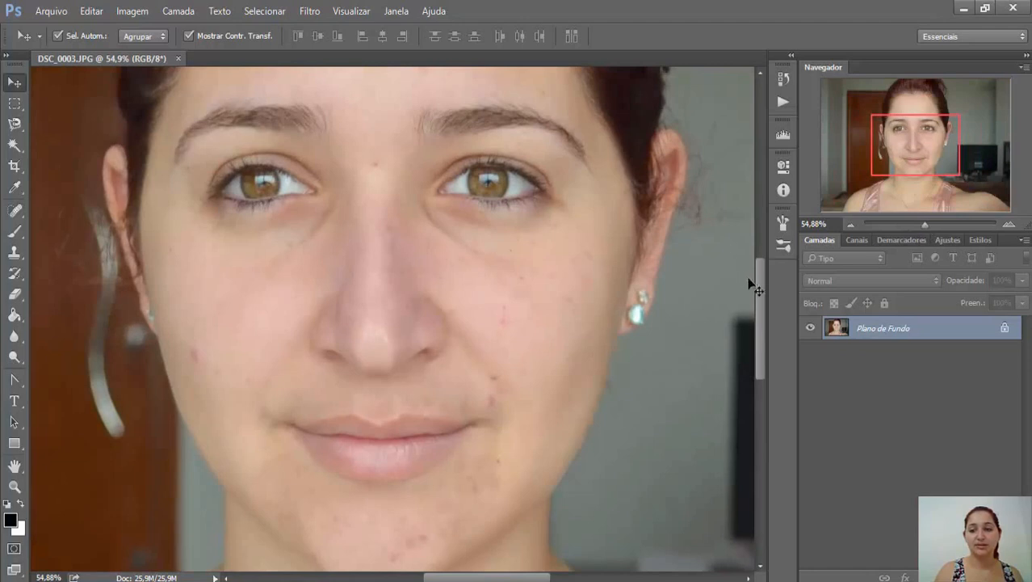
mouse_move(765, 283)
left_mouse_down()
mouse_move(768, 267)
mouse_move(769, 279)
left_mouse_up()
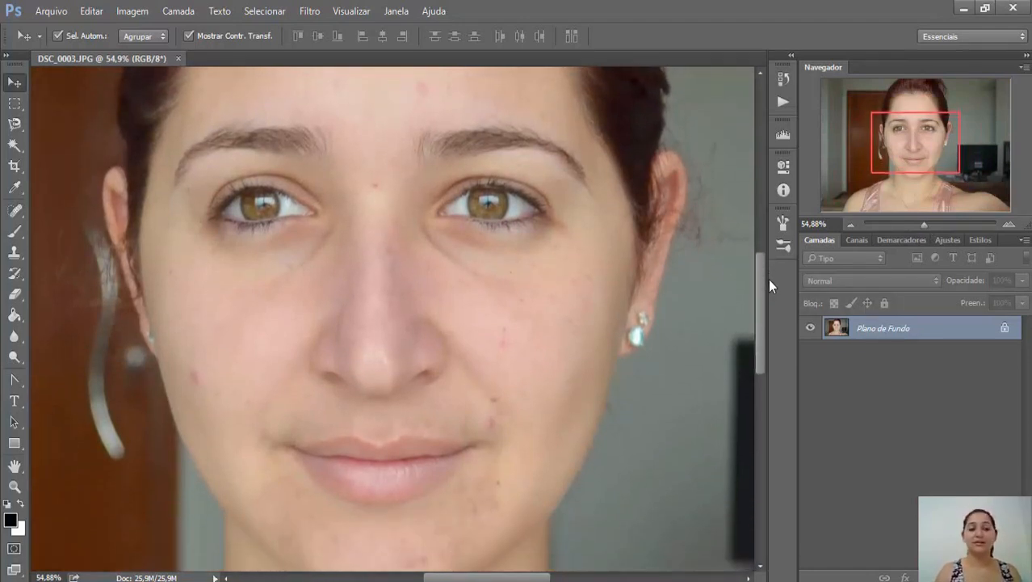
left_click(880, 225)
left_click_drag(883, 226, 917, 231)
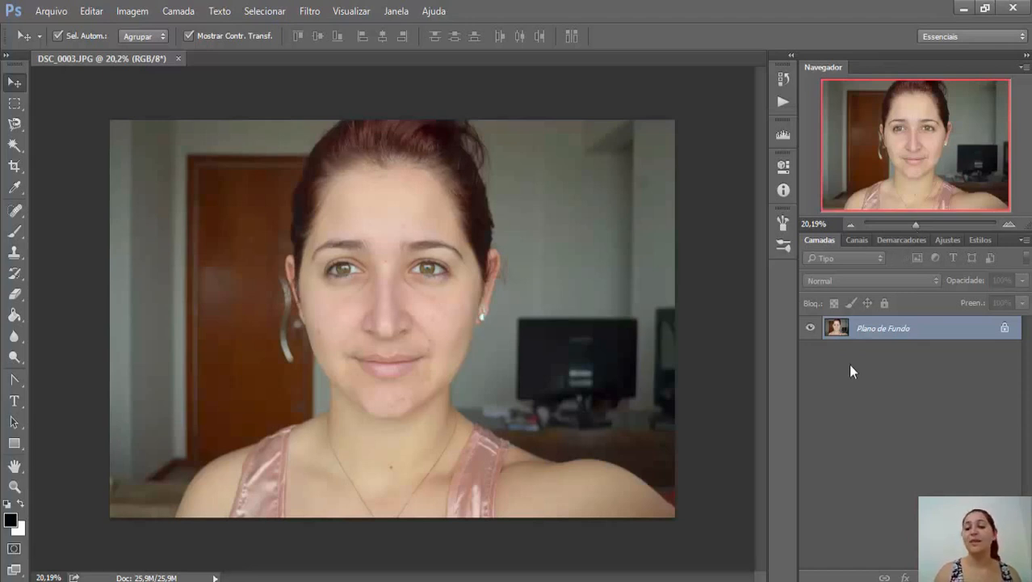
Duplicate the Plano de Fundo layer within DSC_0003.JPG, keeping the suggested name.
right_click(871, 327)
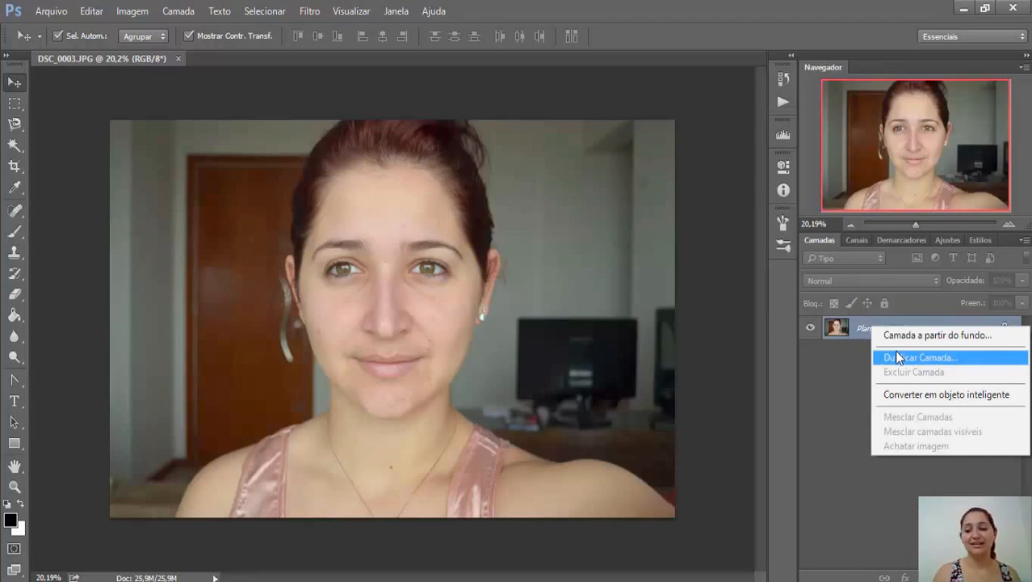
left_click(894, 353)
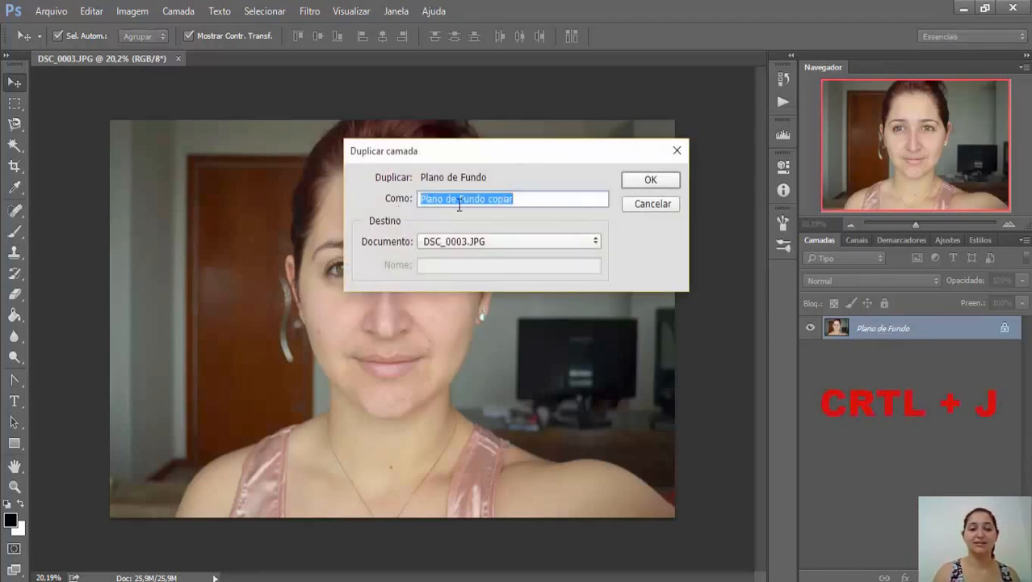
left_click(650, 178)
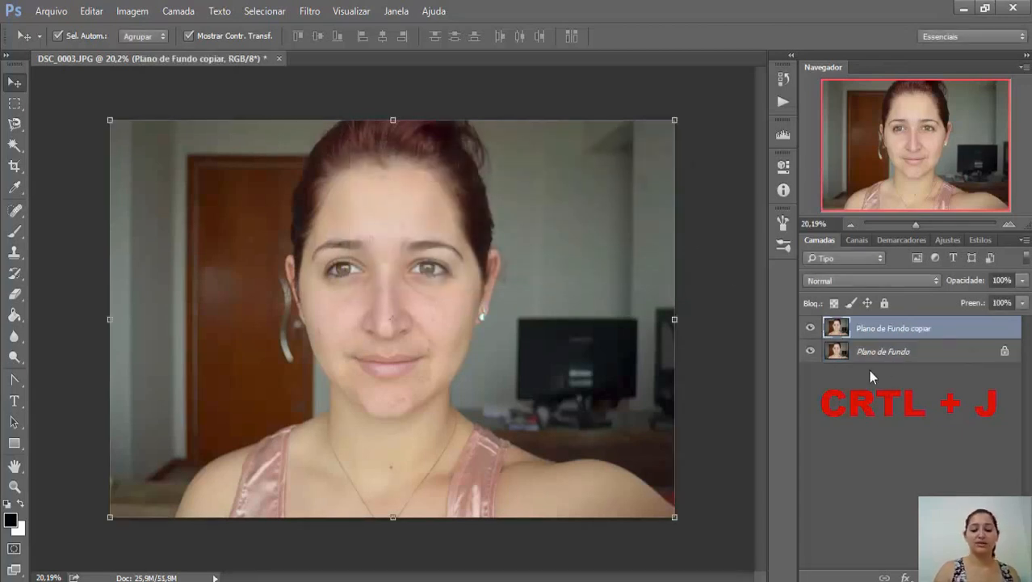
Make a second copy of the photo layer, compare it with the other layers, and delete it.
key("ctrl+j")
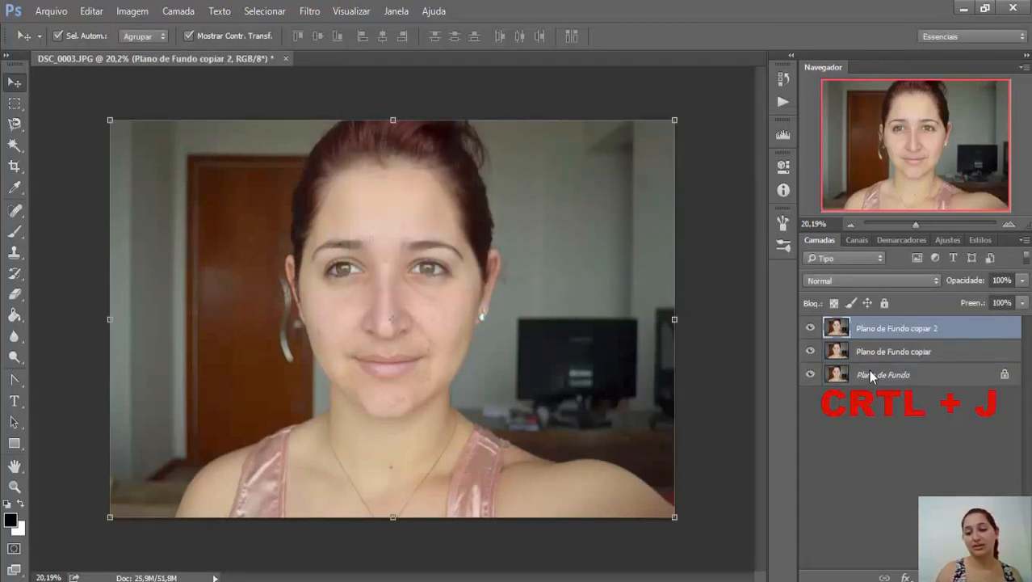
left_click(925, 417)
left_click(905, 327)
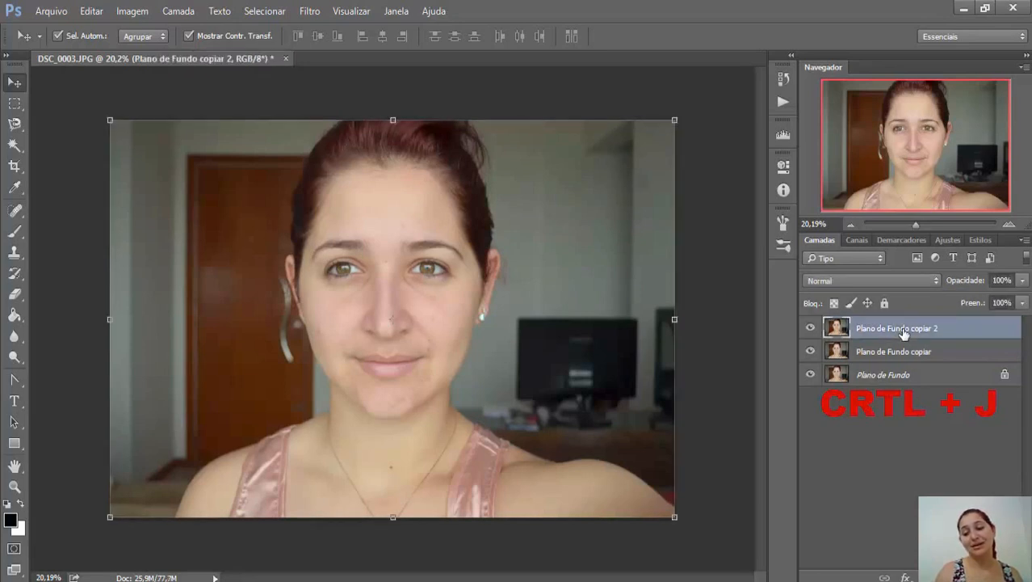
left_click(900, 352)
left_click(901, 333)
left_click(902, 355)
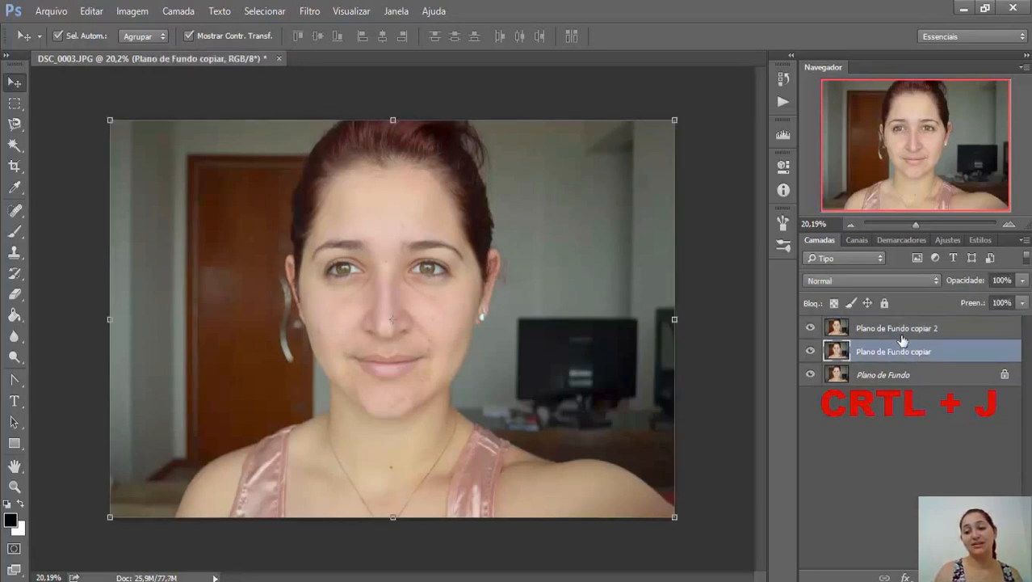
left_click(873, 378)
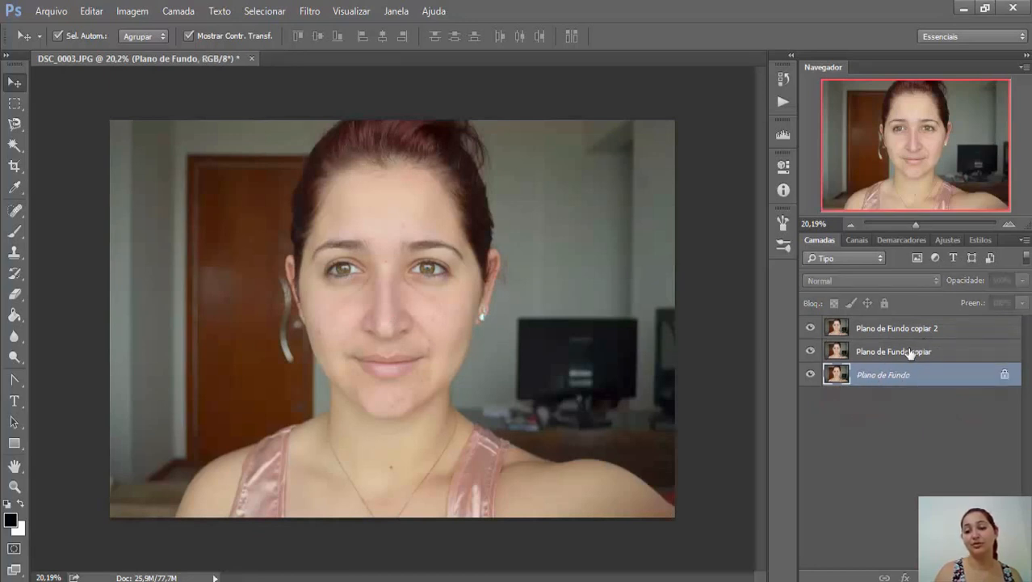
left_click(906, 353)
left_click(902, 329)
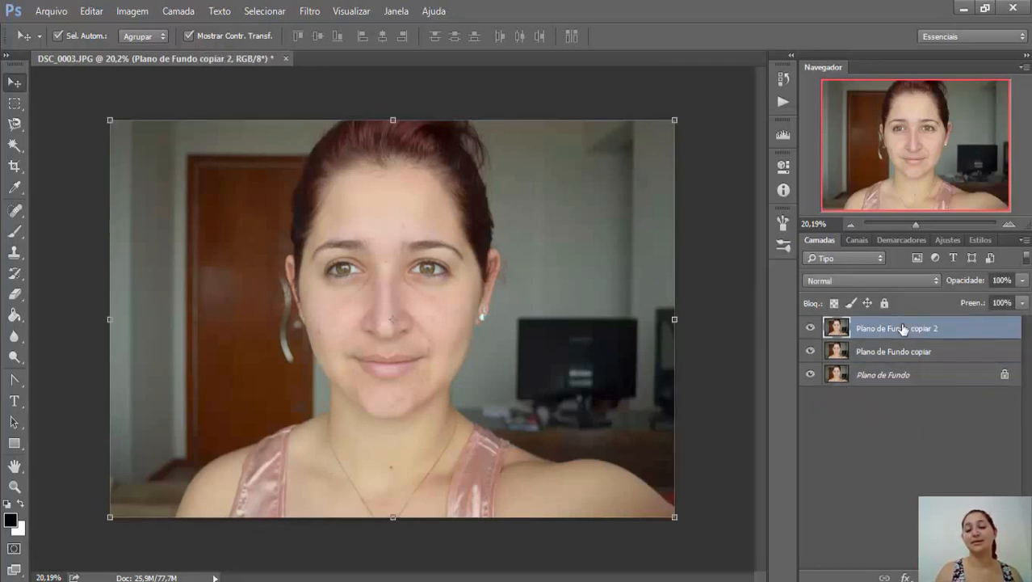
key("Delete")
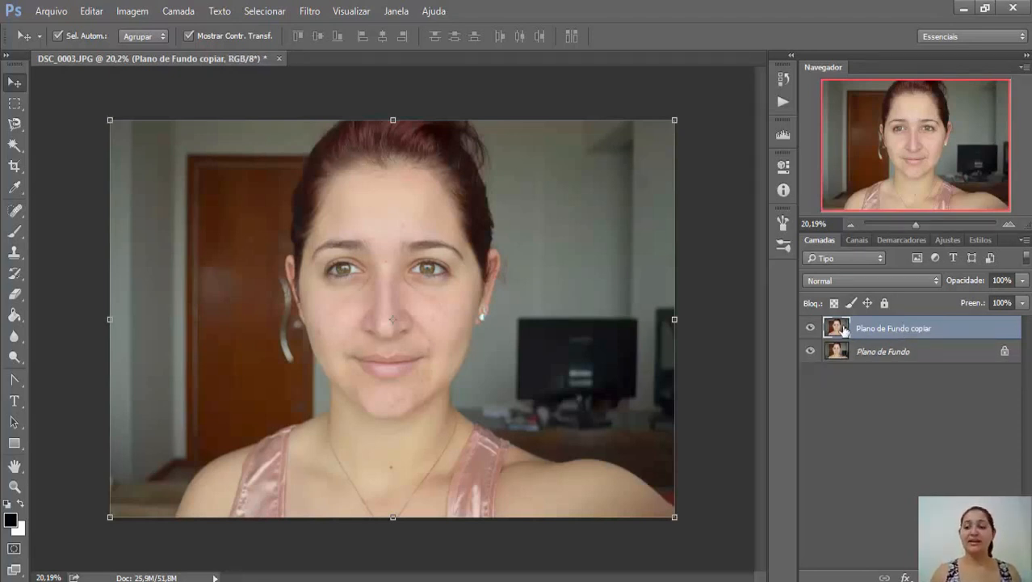
left_click(909, 354)
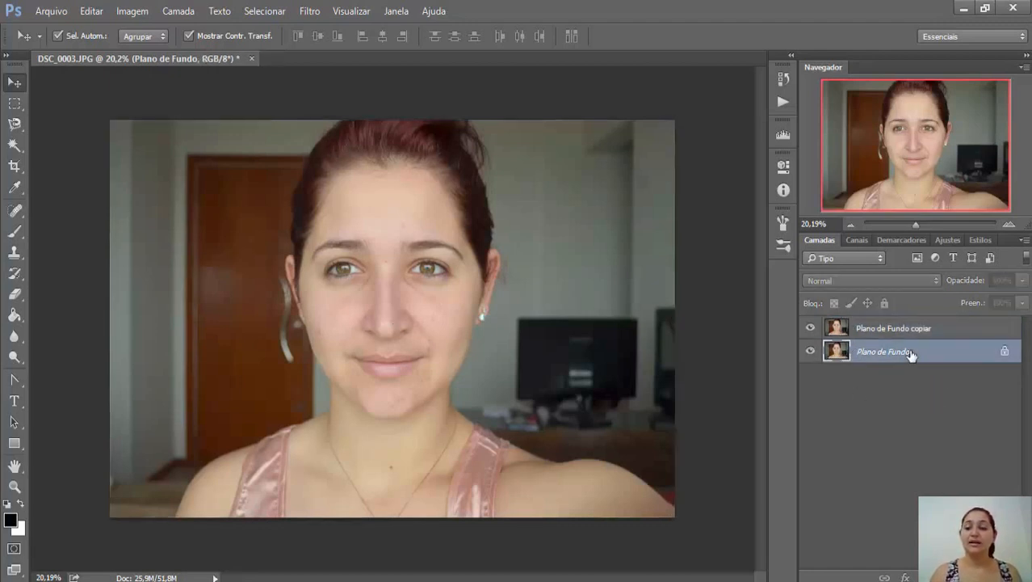
left_click(944, 328)
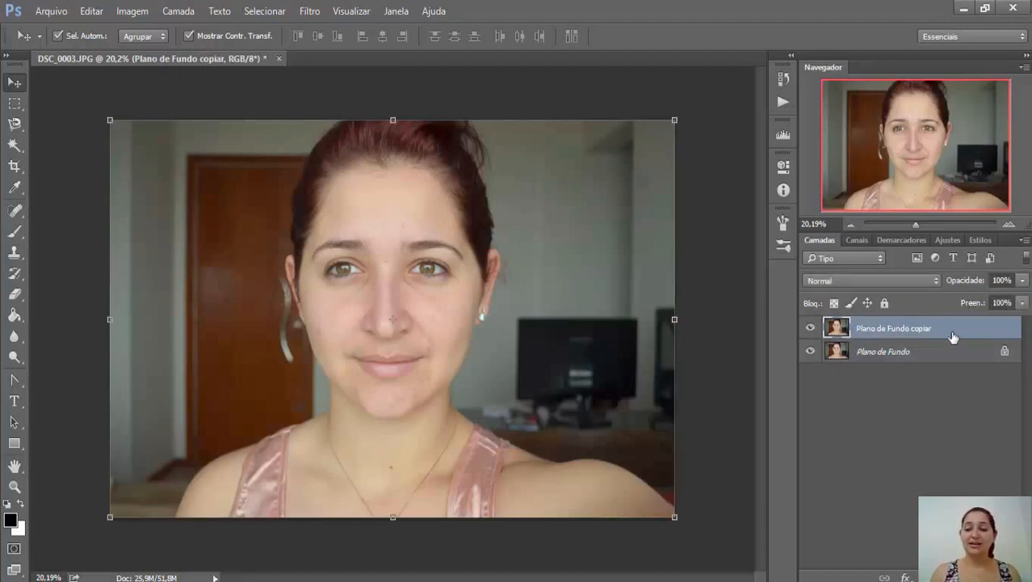
left_click(881, 355)
left_click(890, 331)
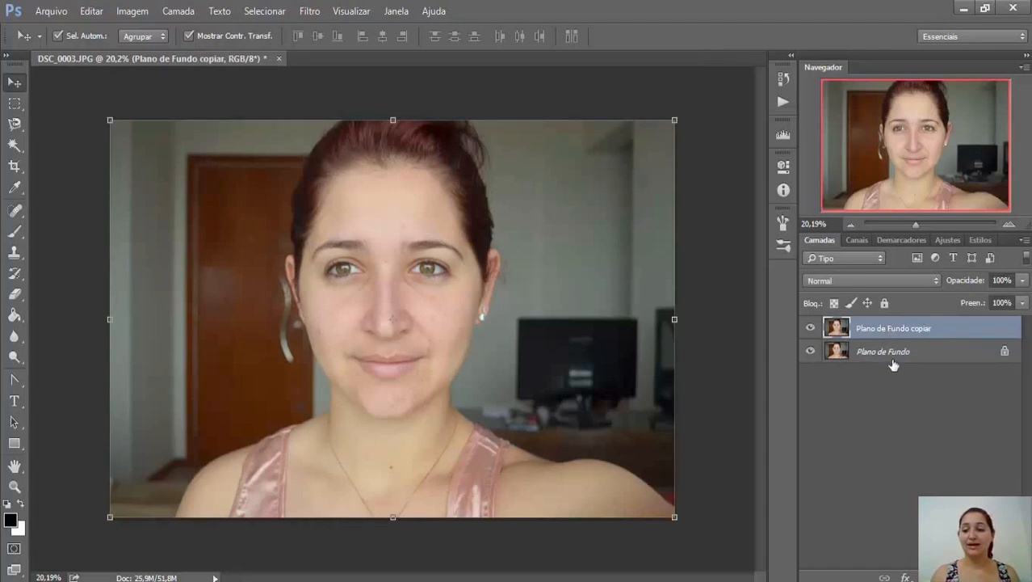
left_click(894, 359)
left_click(911, 331)
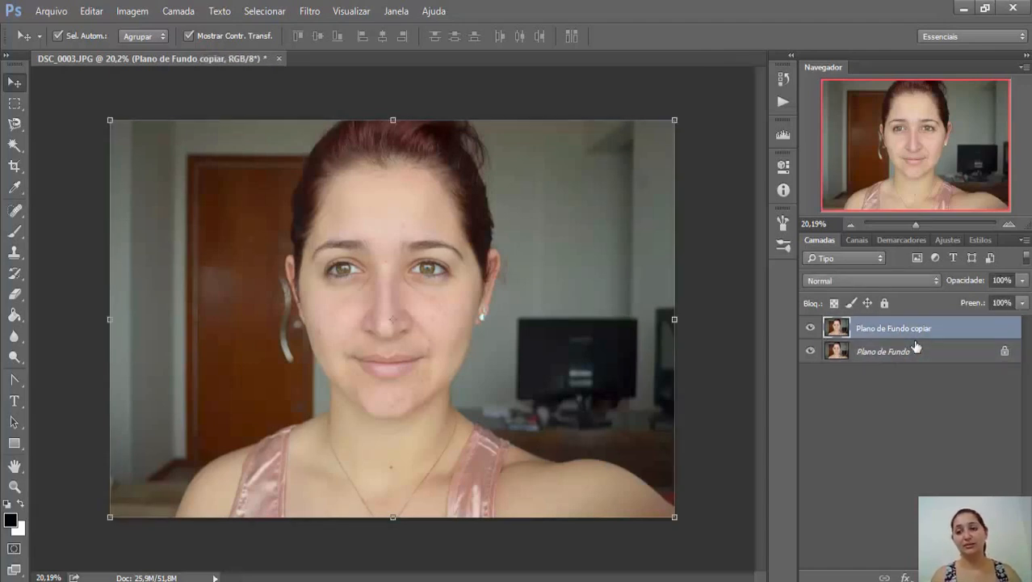
left_click(918, 360)
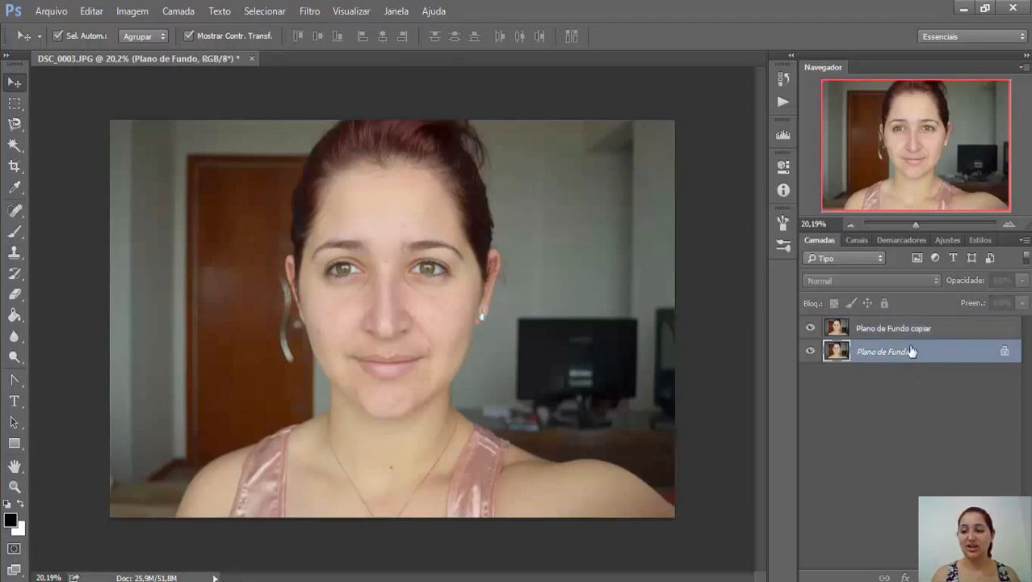
left_click(907, 325)
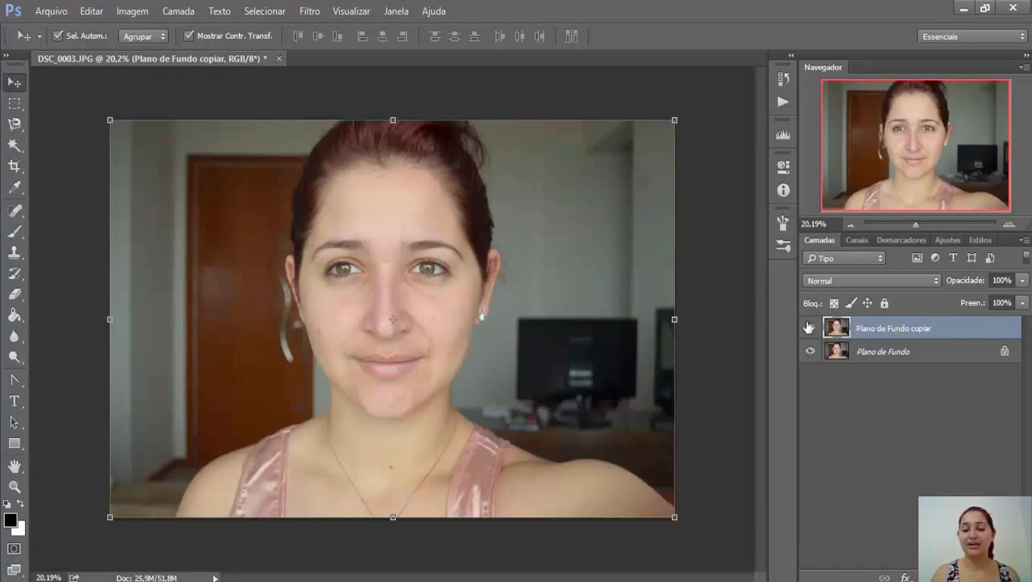
Try Tom automático on the Plano de Fundo copiar layer, compare it with the original photo, and undo the correction.
left_click(131, 14)
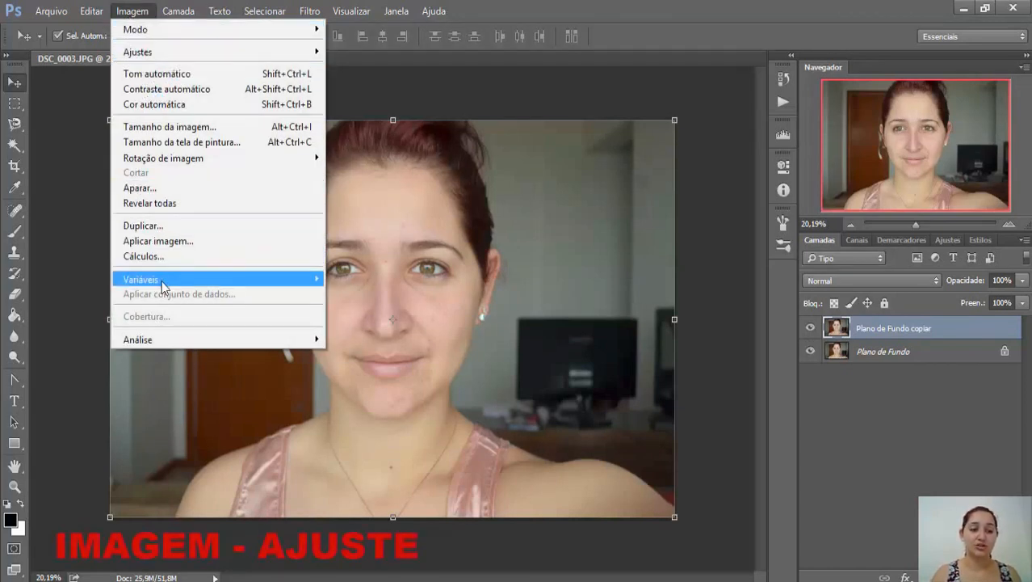
left_click(171, 75)
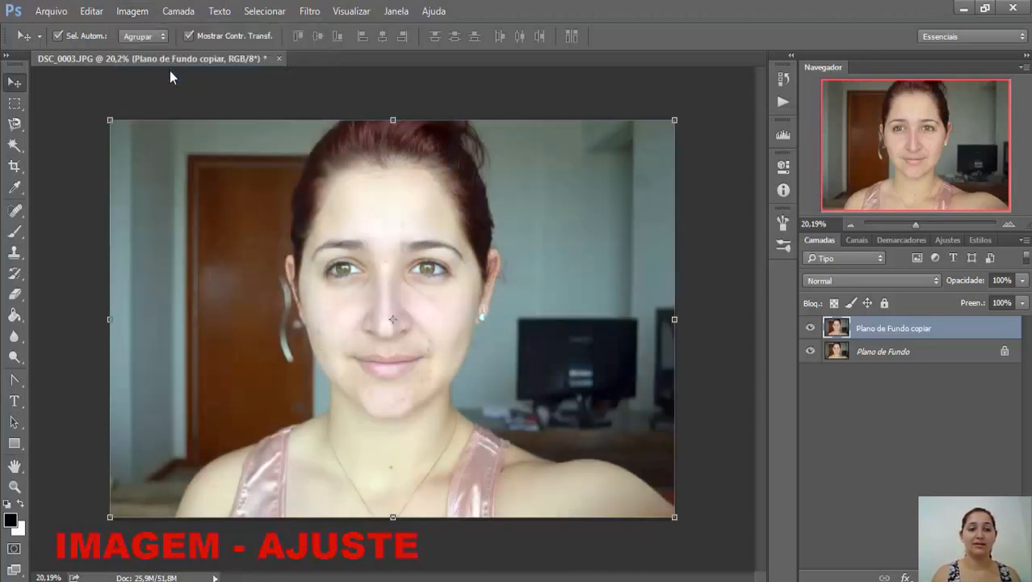
left_click(810, 329)
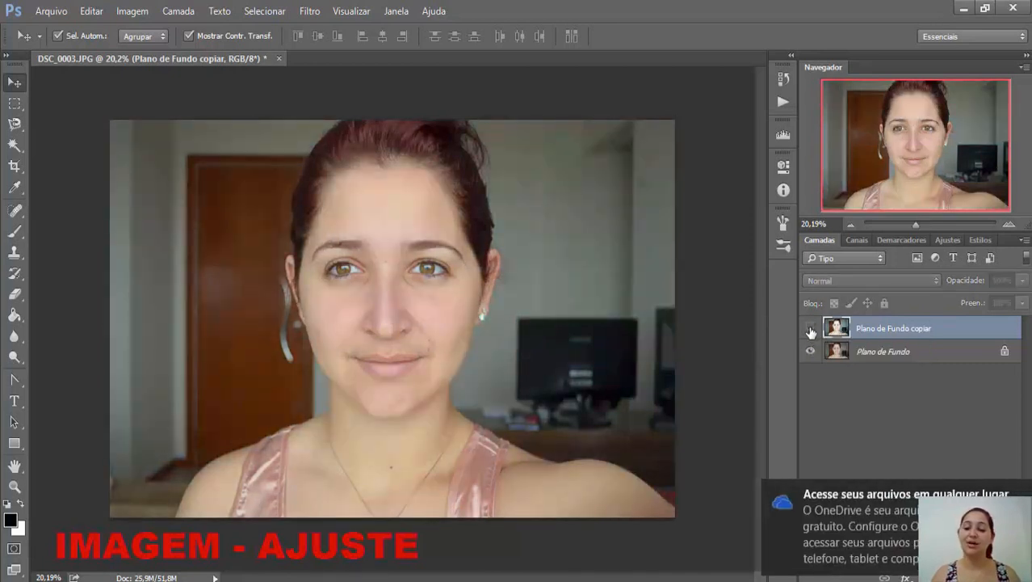
left_click(810, 329)
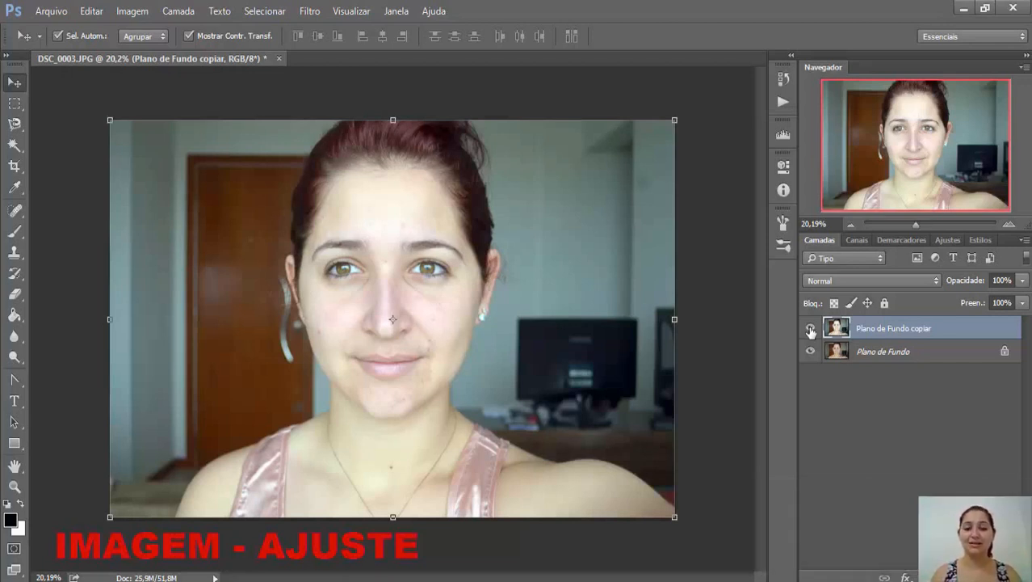
left_click(811, 328)
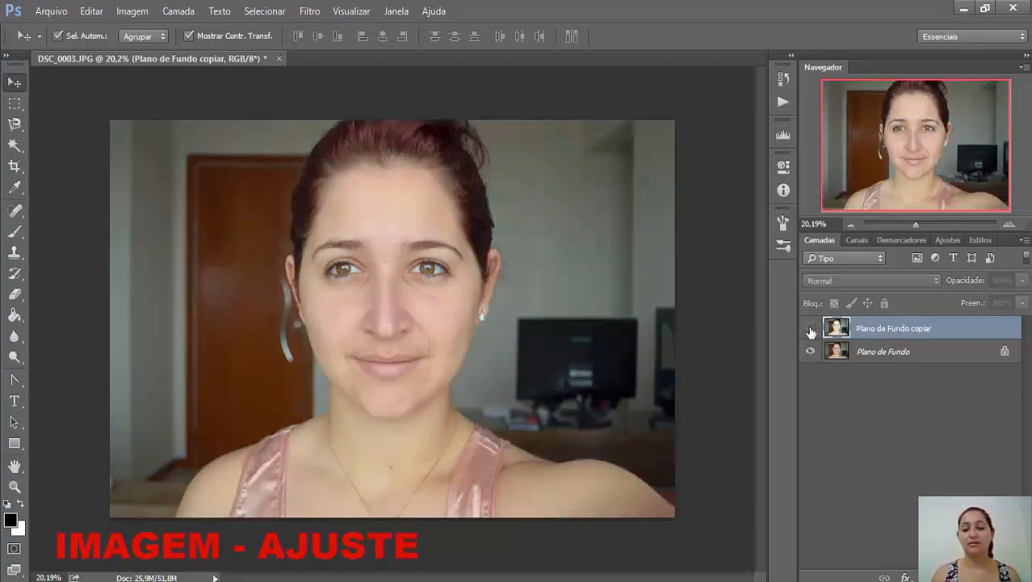
left_click(811, 329)
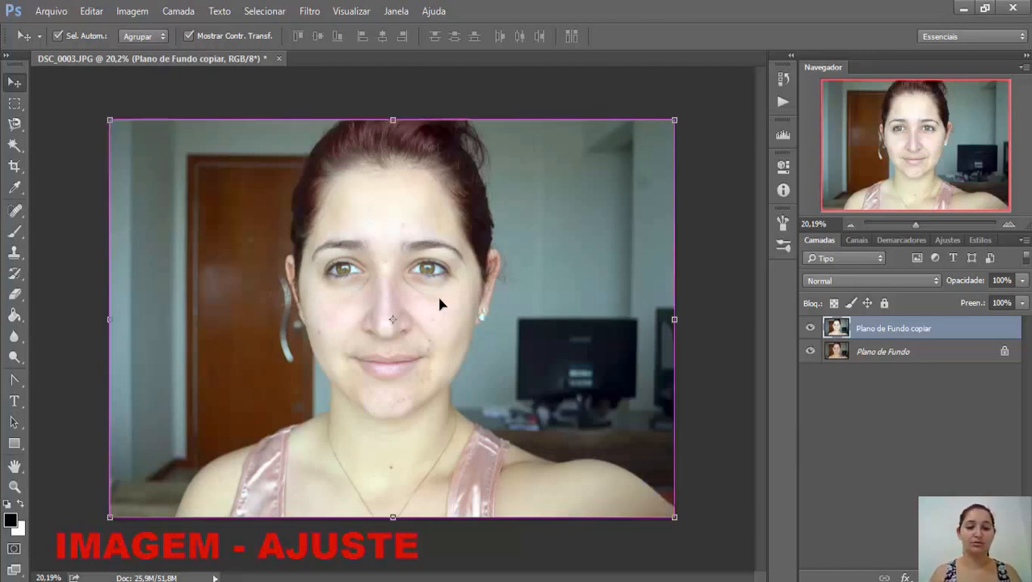
key("ctrl+z")
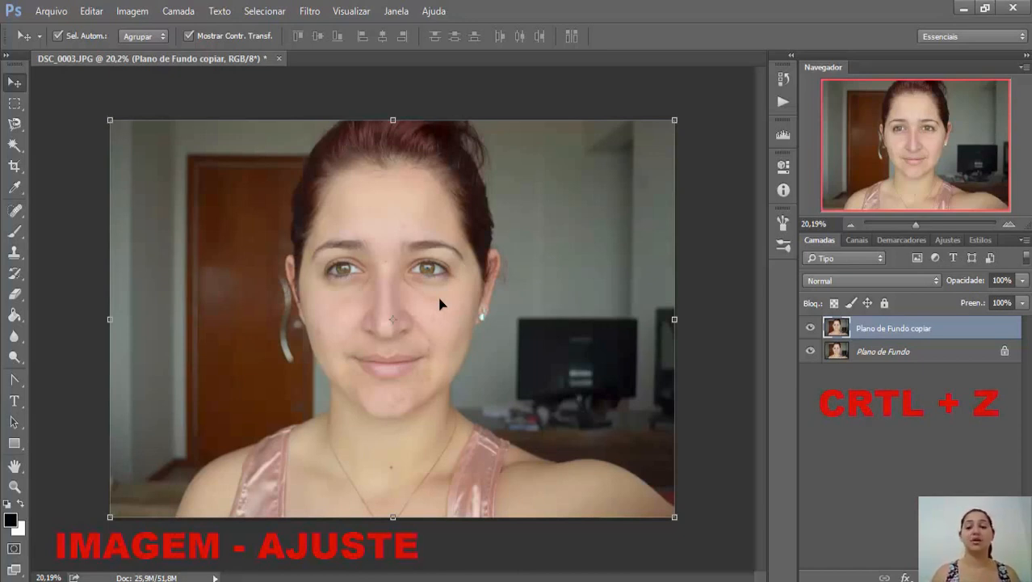
Open Brilho/Contraste for the Plano de Fundo copiar layer and preview brightness 53 and -150 with contrast 100.
left_click(716, 168)
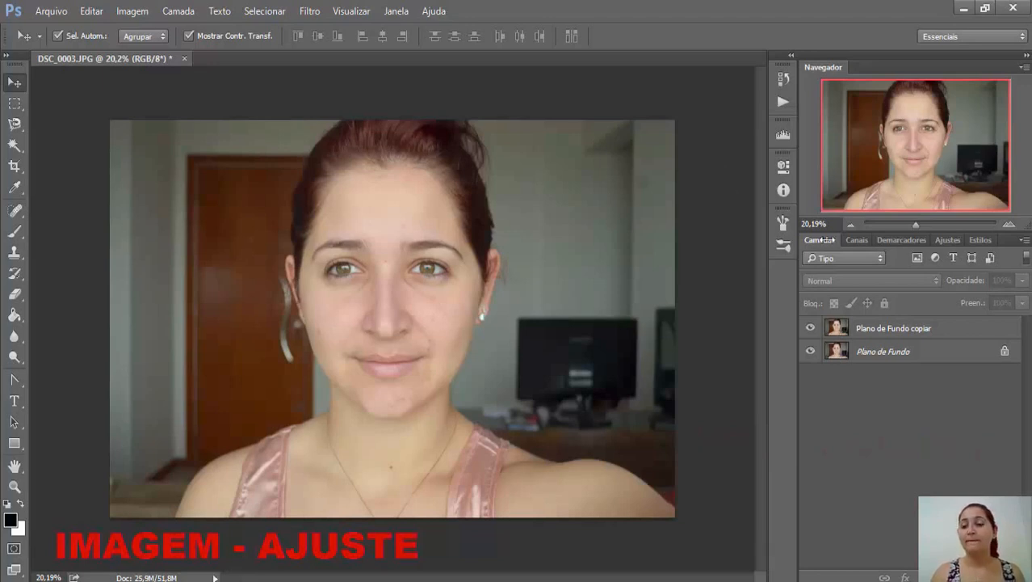
left_click(878, 329)
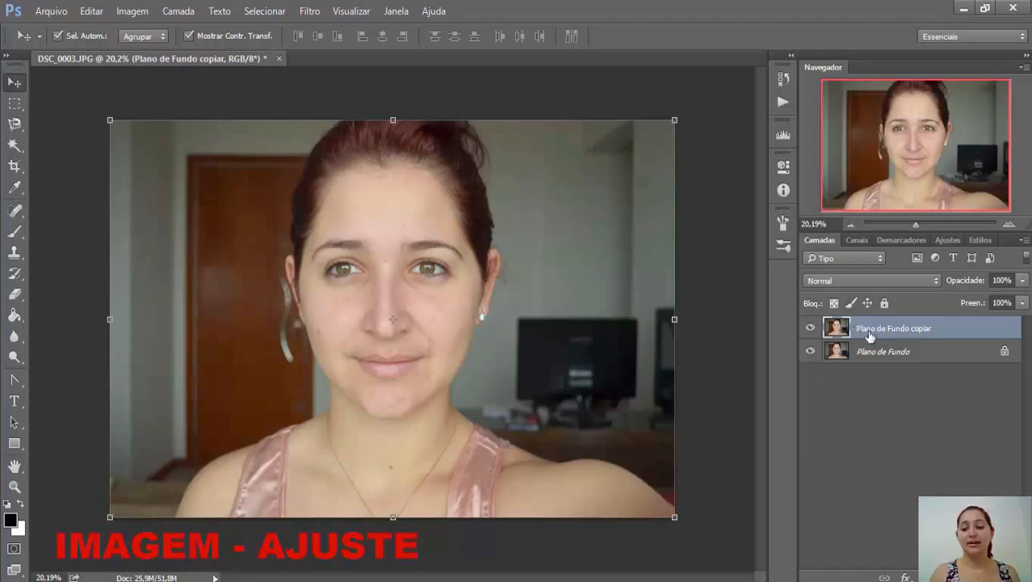
left_click(129, 12)
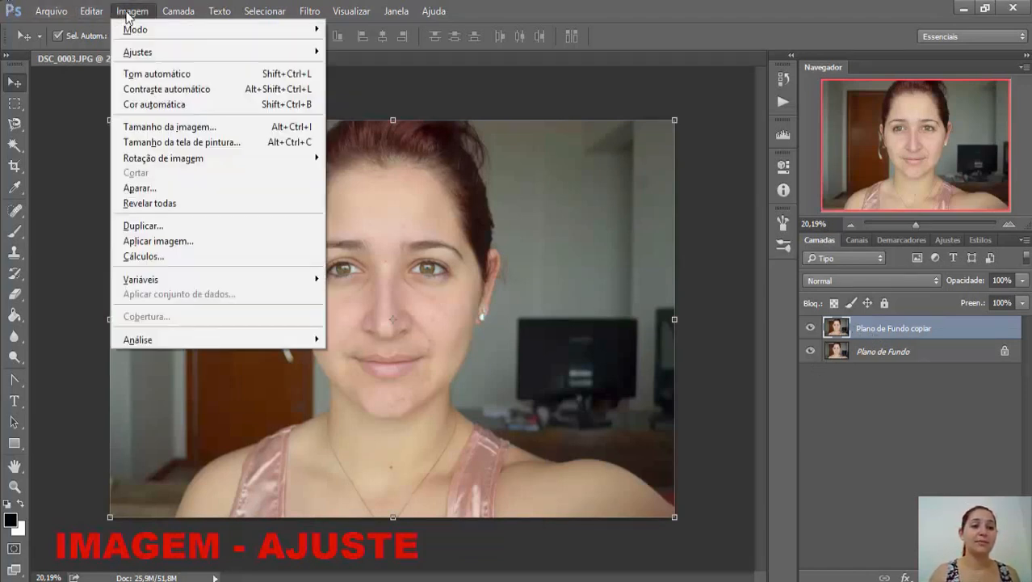
mouse_move(135, 52)
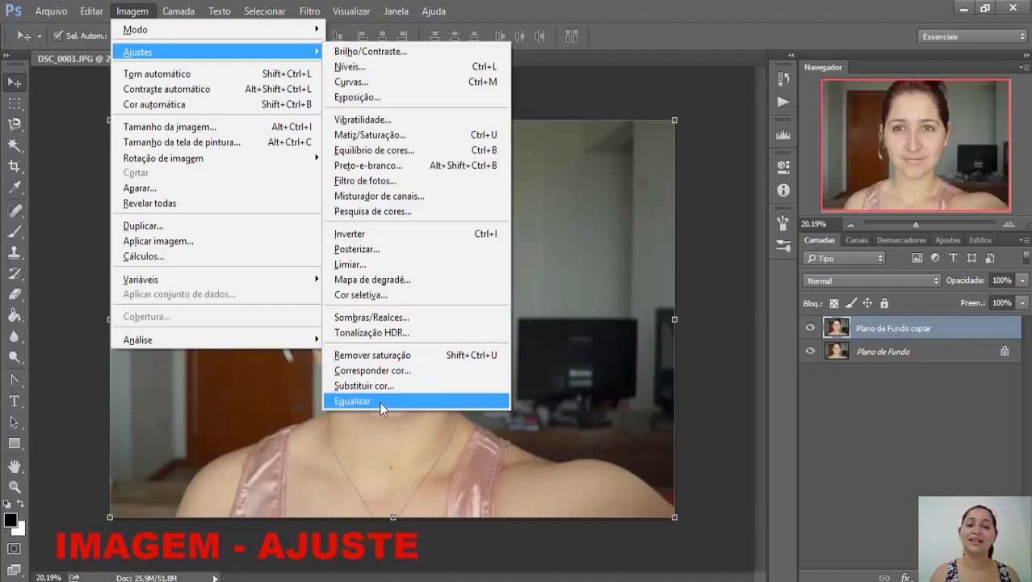
left_click(368, 57)
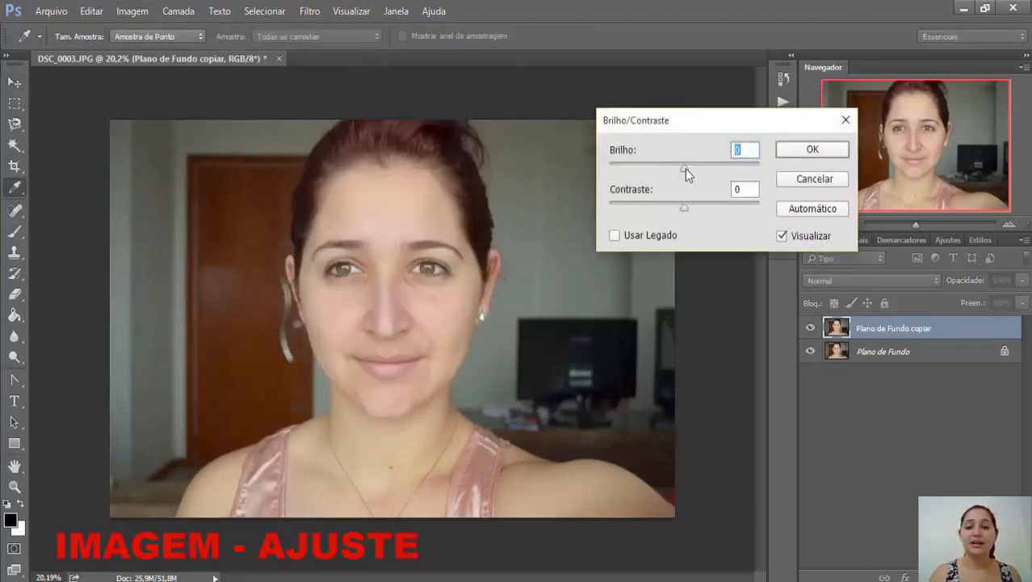
left_click_drag(685, 168, 709, 166)
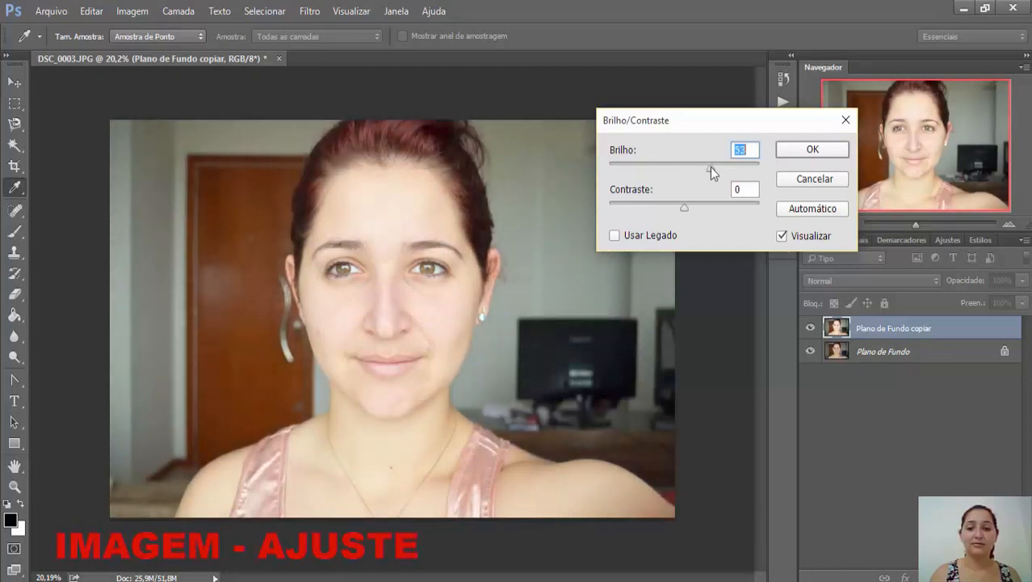
left_click_drag(684, 209, 757, 206)
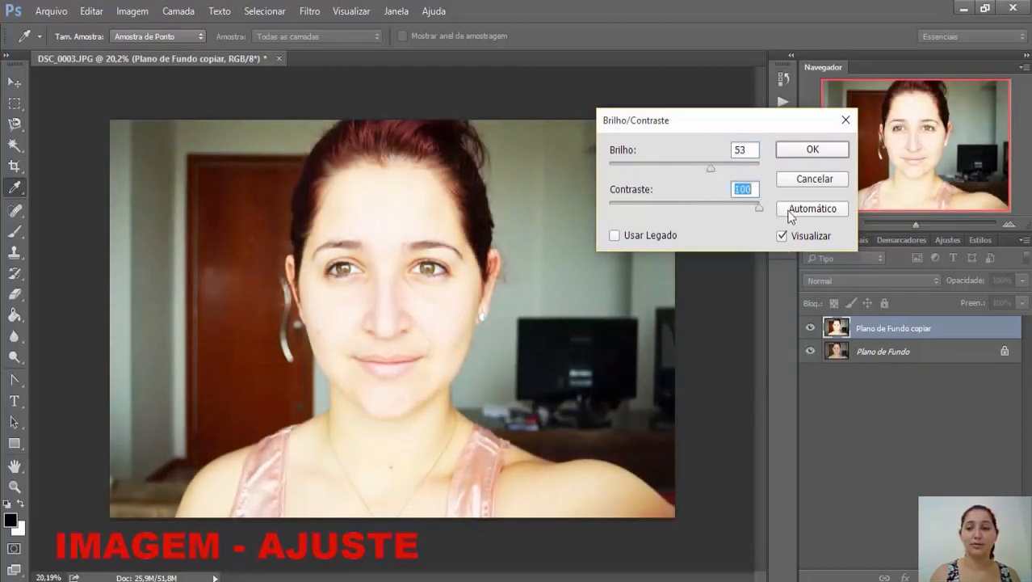
left_click_drag(715, 166, 543, 179)
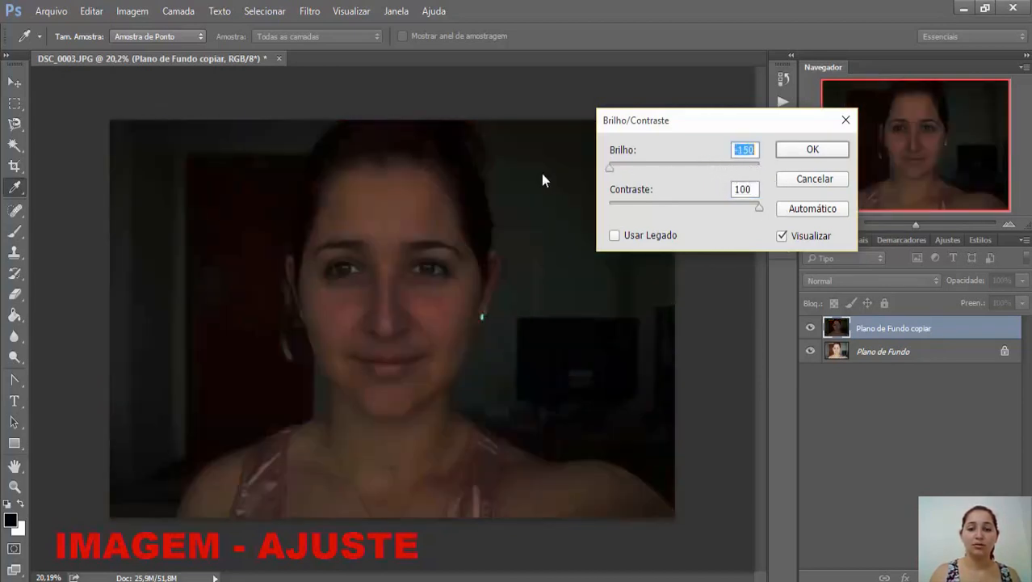
Set the brightness to 33 and the contrast to 51, and apply the adjustment to the copied layer.
left_click_drag(658, 184, 687, 181)
left_click_drag(761, 206, 702, 209)
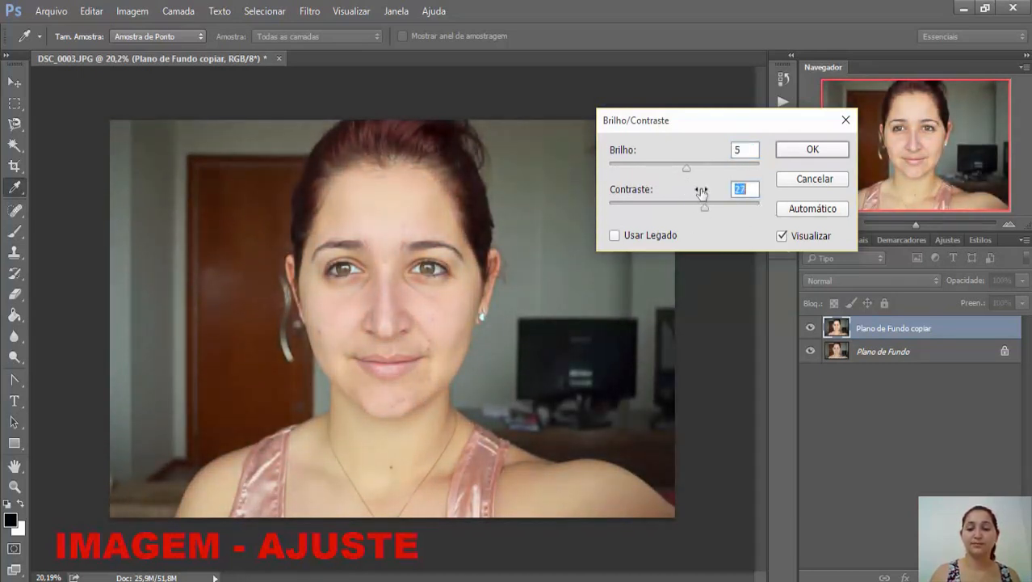
left_click_drag(687, 171, 701, 173)
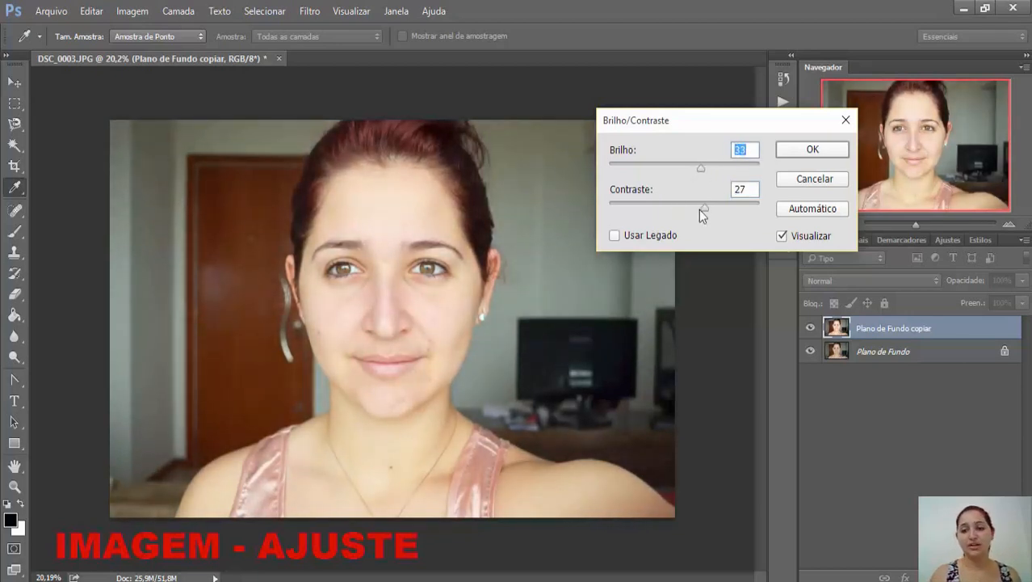
left_click_drag(706, 207, 721, 207)
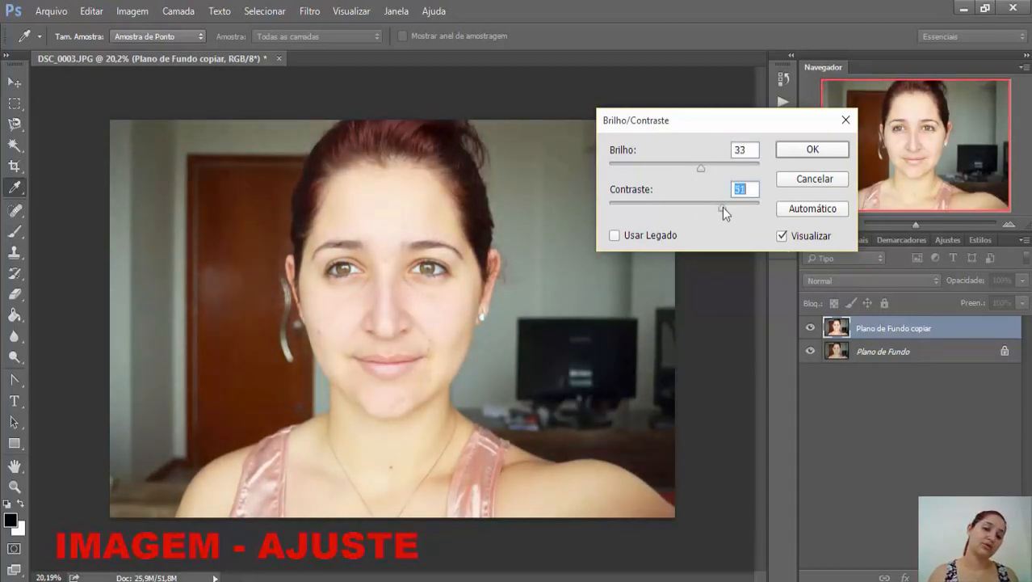
left_click(813, 150)
key("v")
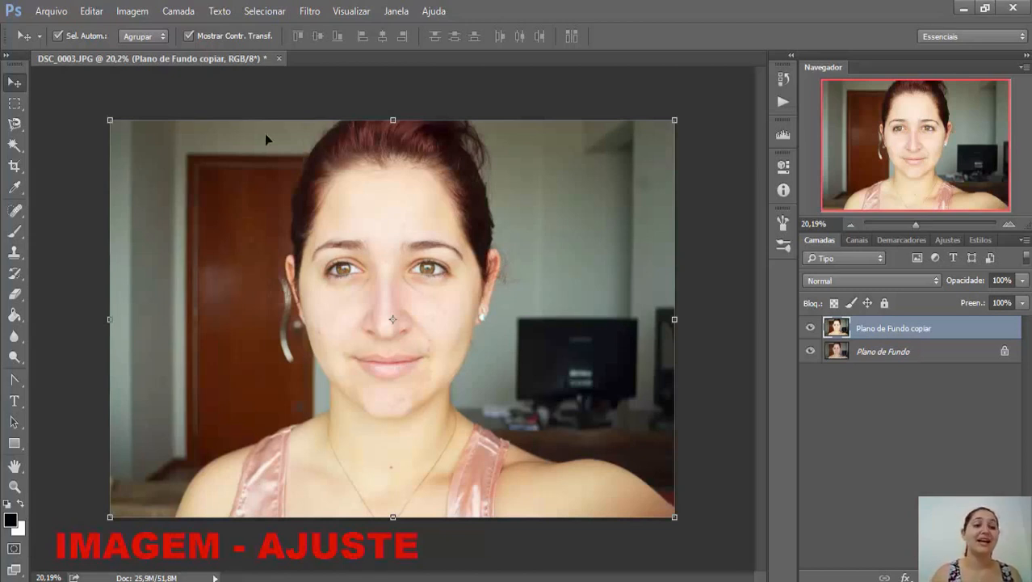
Apply a Vibratilidade adjustment to the copied layer with vibrance +30 and saturation 0.
left_click(133, 11)
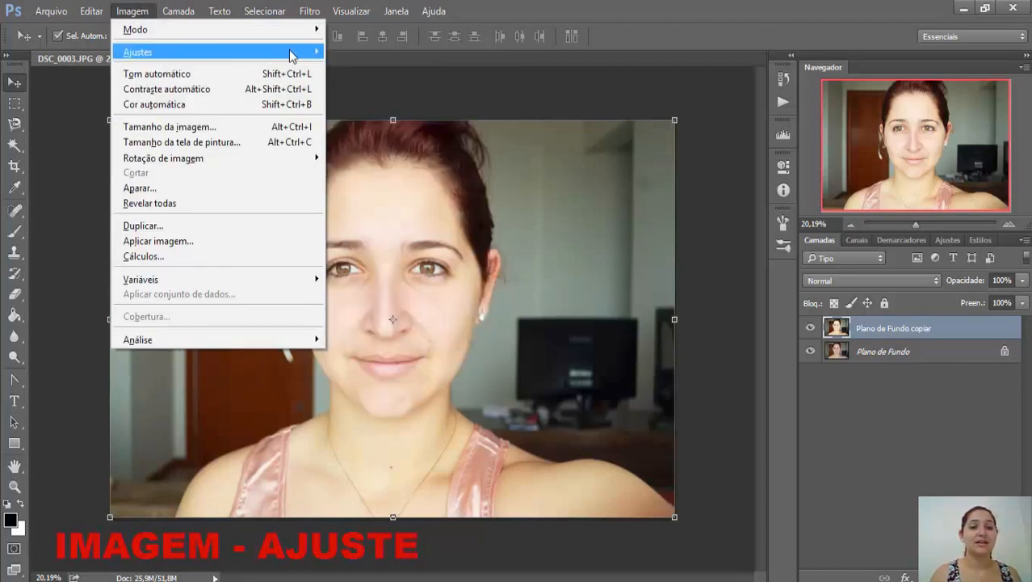
mouse_move(293, 55)
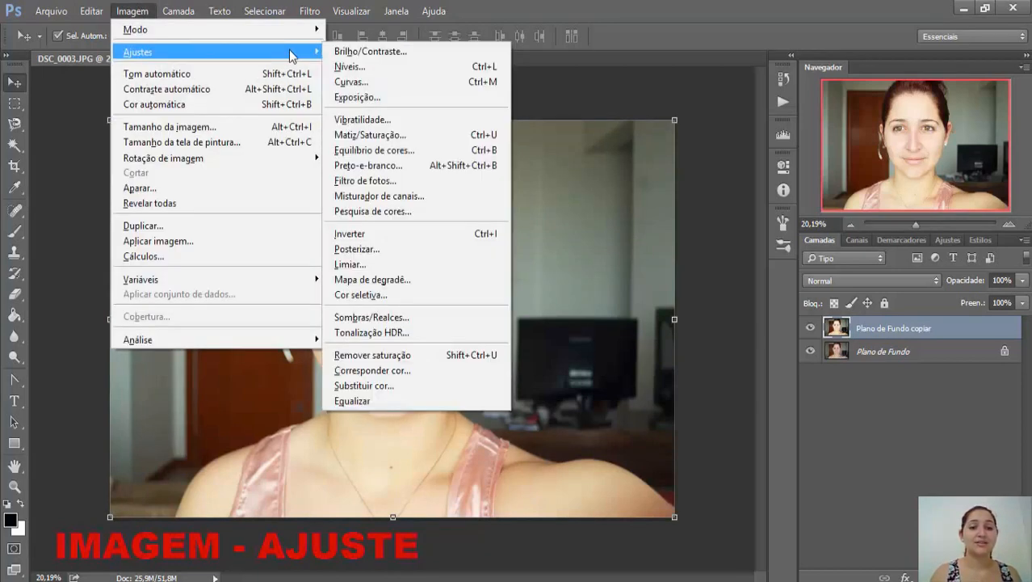
left_click(387, 121)
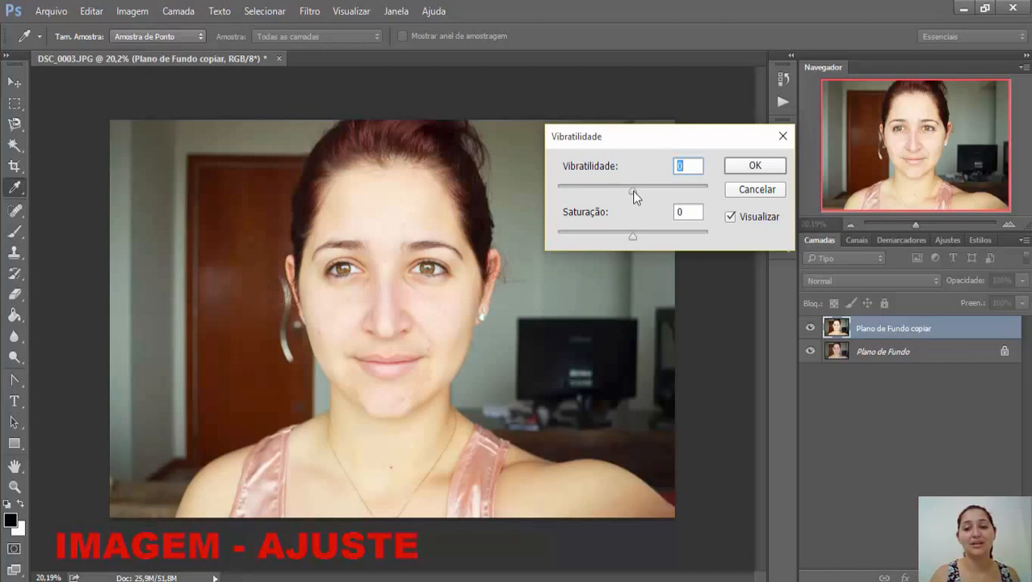
left_click_drag(632, 190, 655, 189)
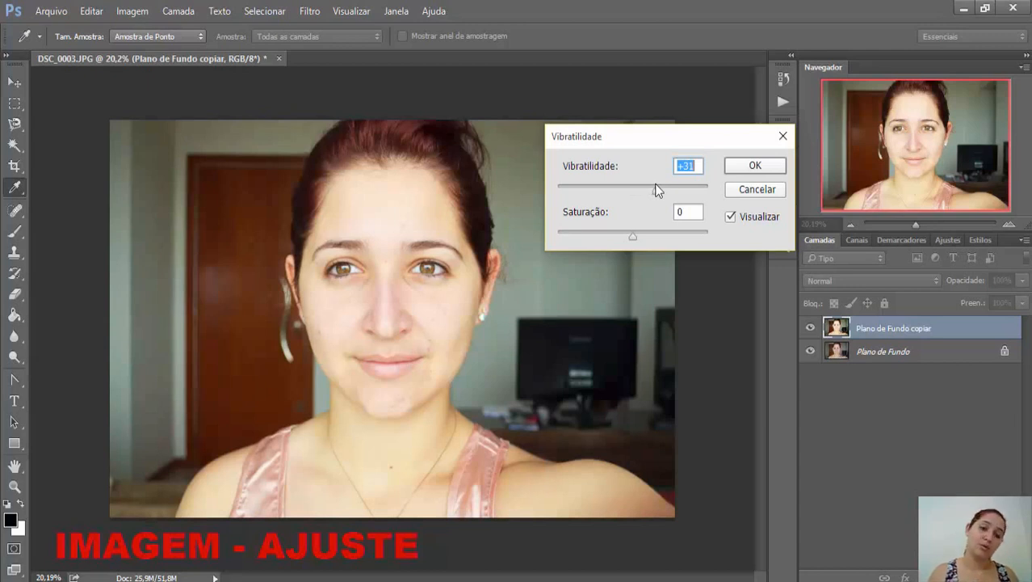
left_click(634, 237)
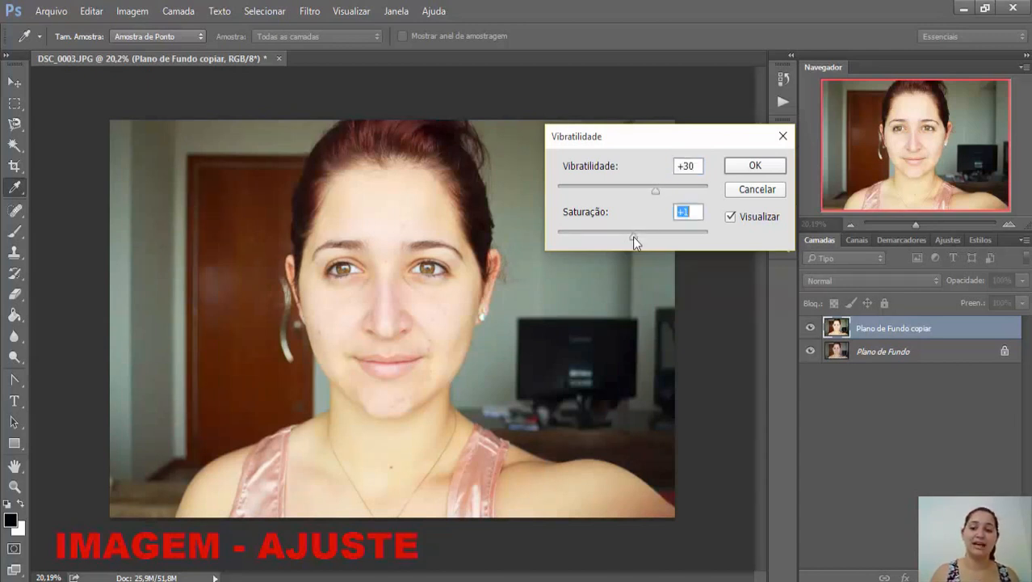
mouse_move(636, 237)
left_mouse_down()
mouse_move(707, 240)
mouse_move(510, 239)
mouse_move(647, 227)
mouse_move(633, 233)
left_mouse_up()
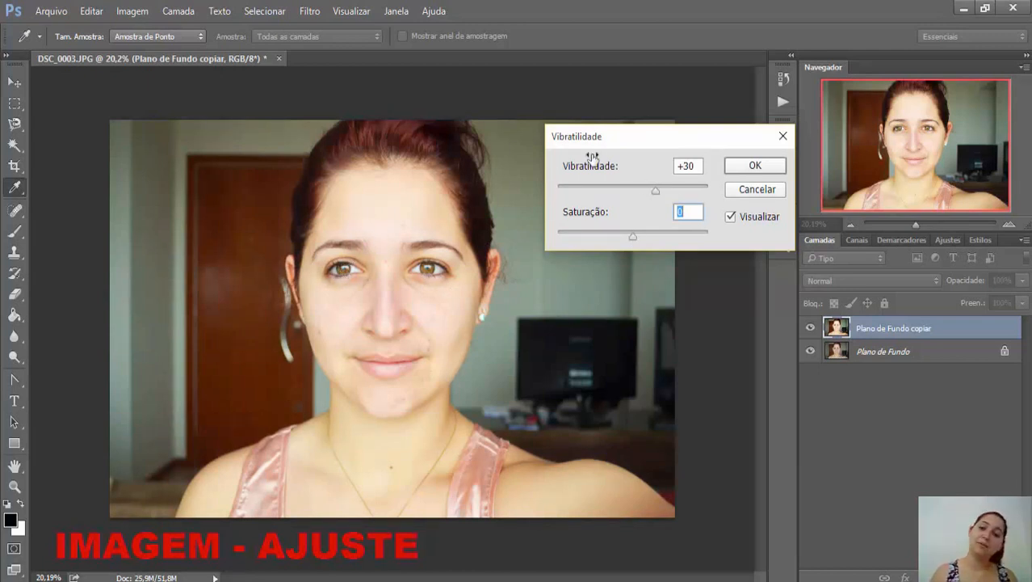
left_click(755, 166)
key("v")
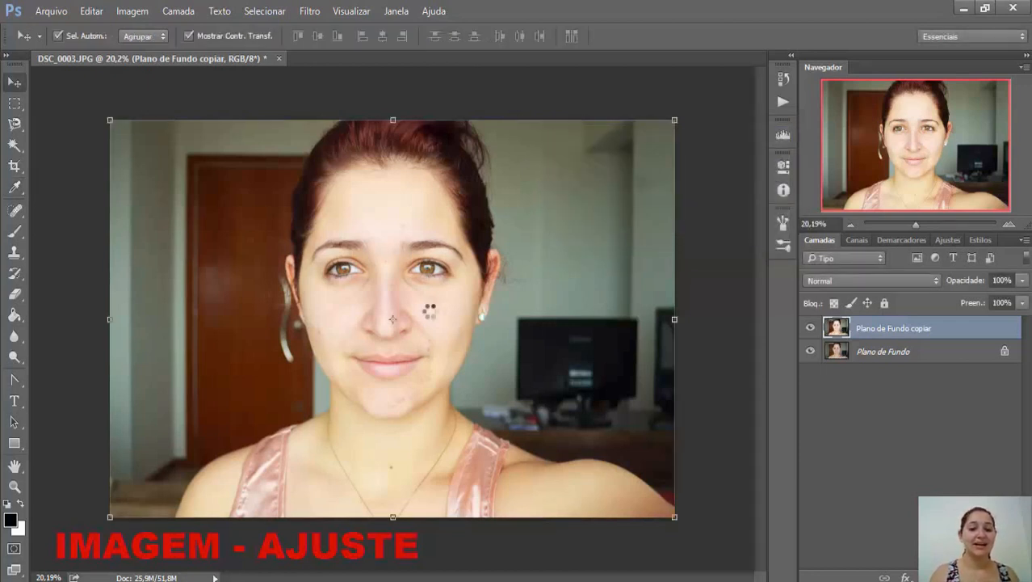
Start a Preto-e-branco adjustment on the copied layer, uncover the photo, and choose the Filtro Azul preset.
left_click(131, 10)
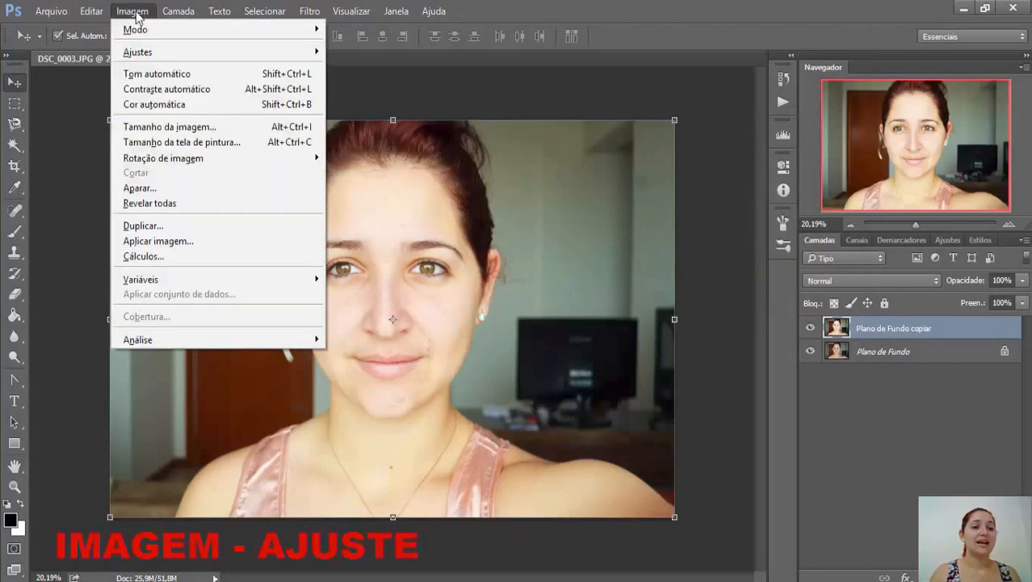
mouse_move(257, 51)
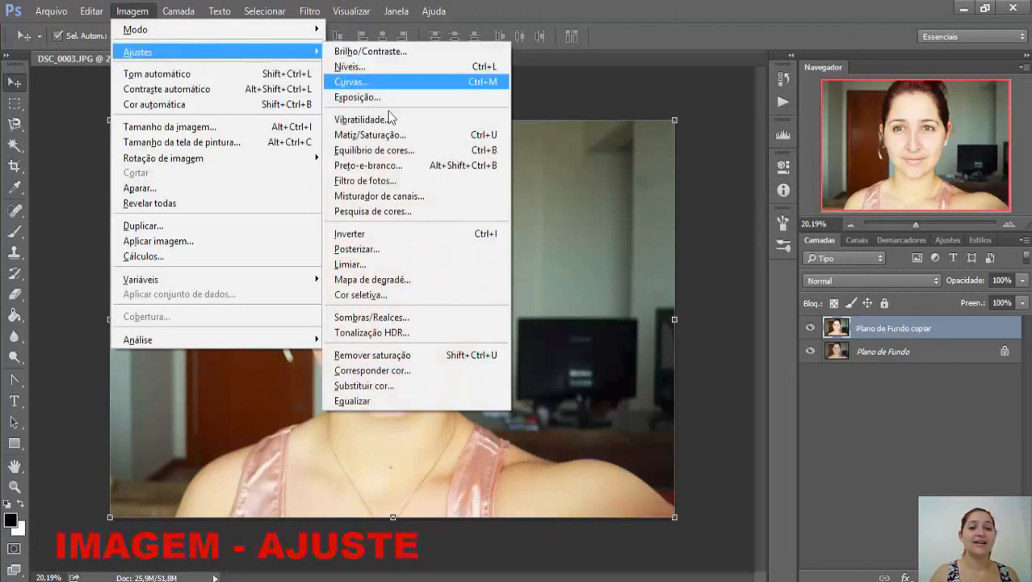
left_click(383, 165)
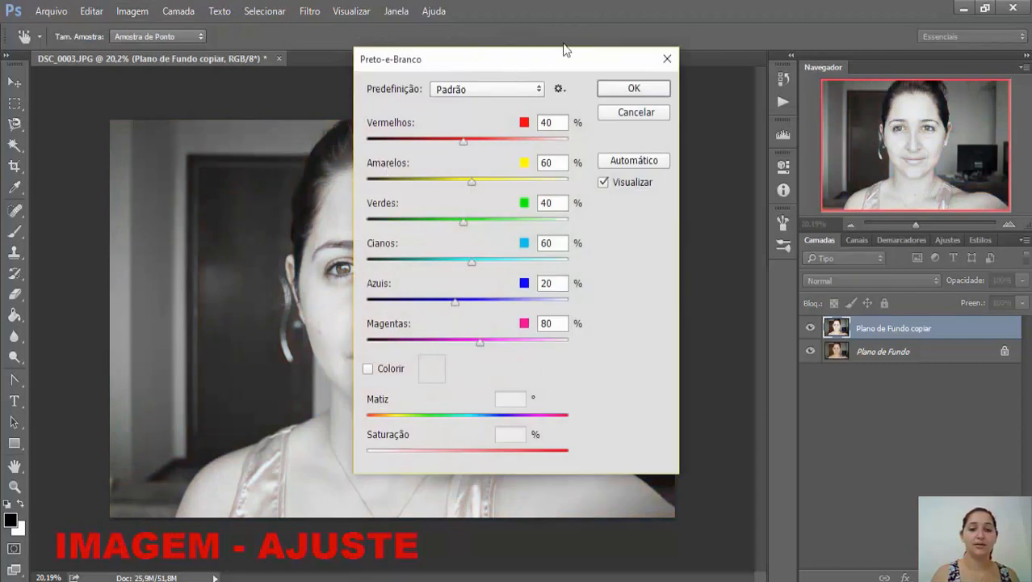
left_click_drag(566, 48, 714, 36)
left_click(723, 58)
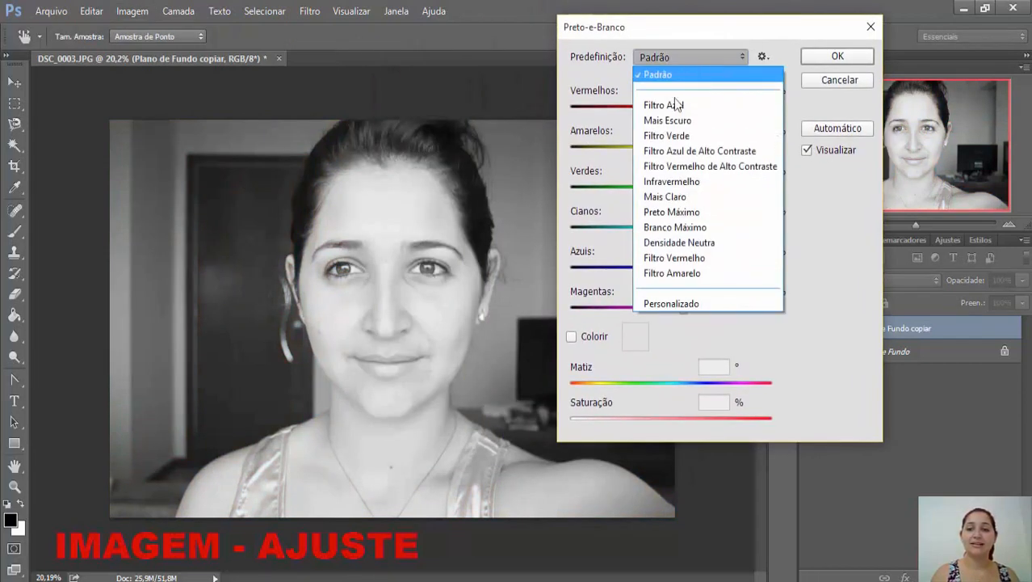
left_click(668, 105)
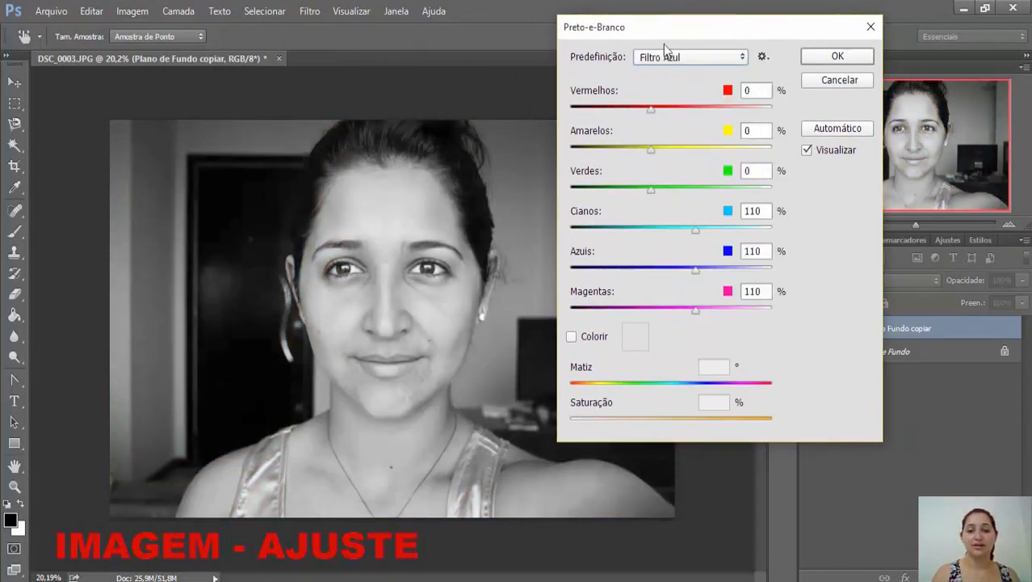
Preview the Mais Escuro and Filtro Verde presets of the Preto-e-Branco adjustment on the photo.
left_click(682, 53)
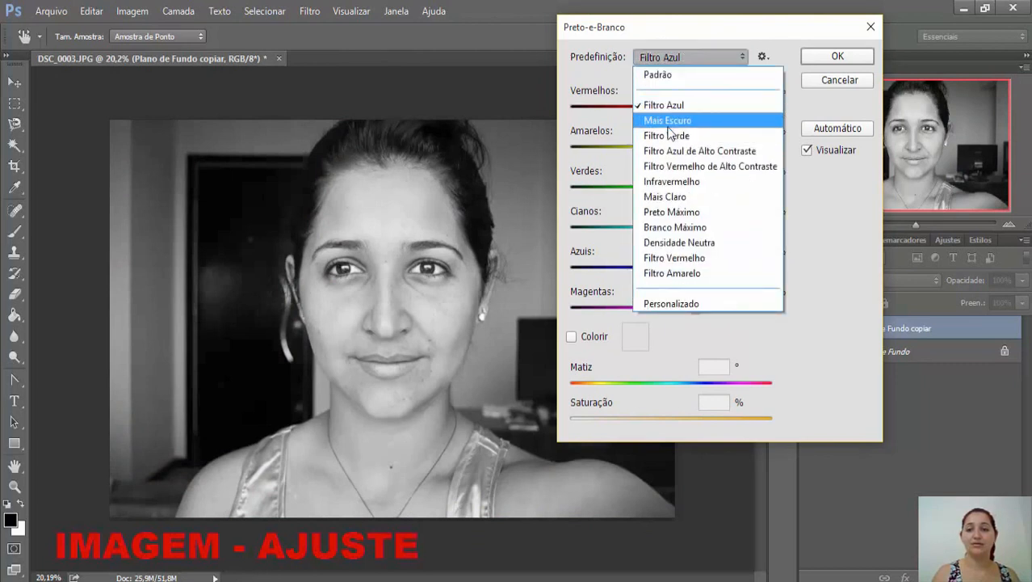
left_click(667, 121)
left_click(692, 57)
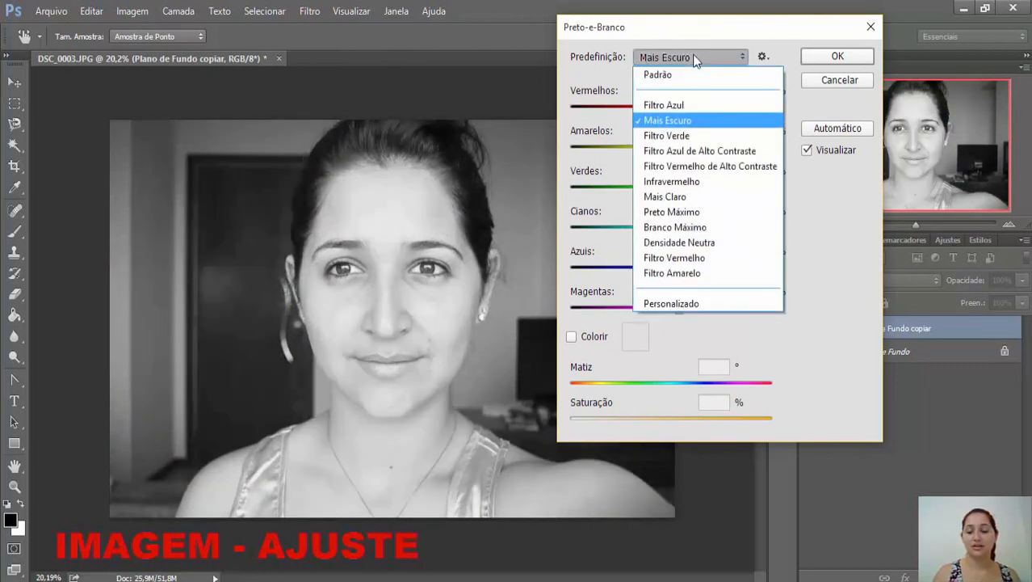
key("Down")
key("Down")
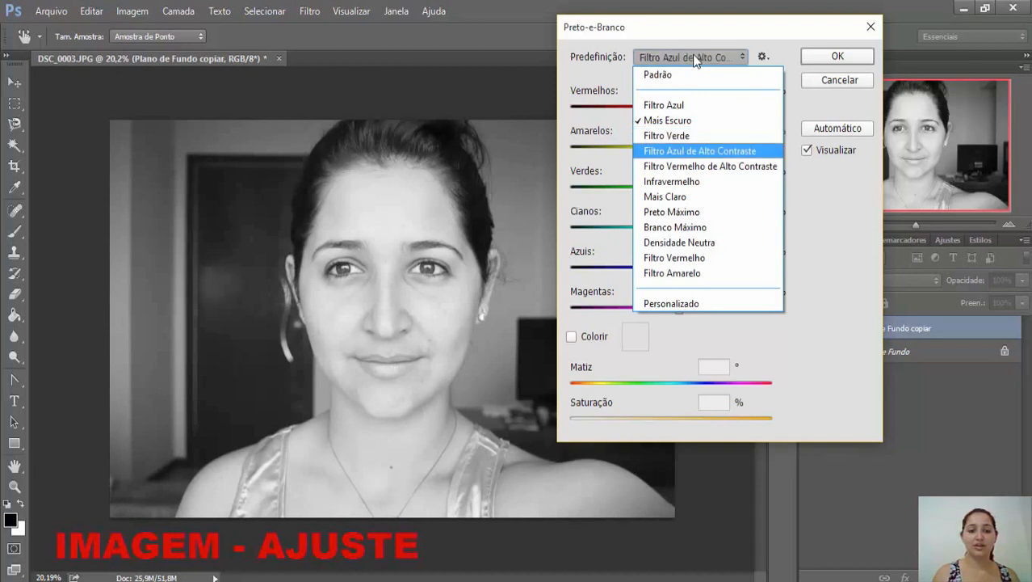
key("Up")
left_click(694, 58)
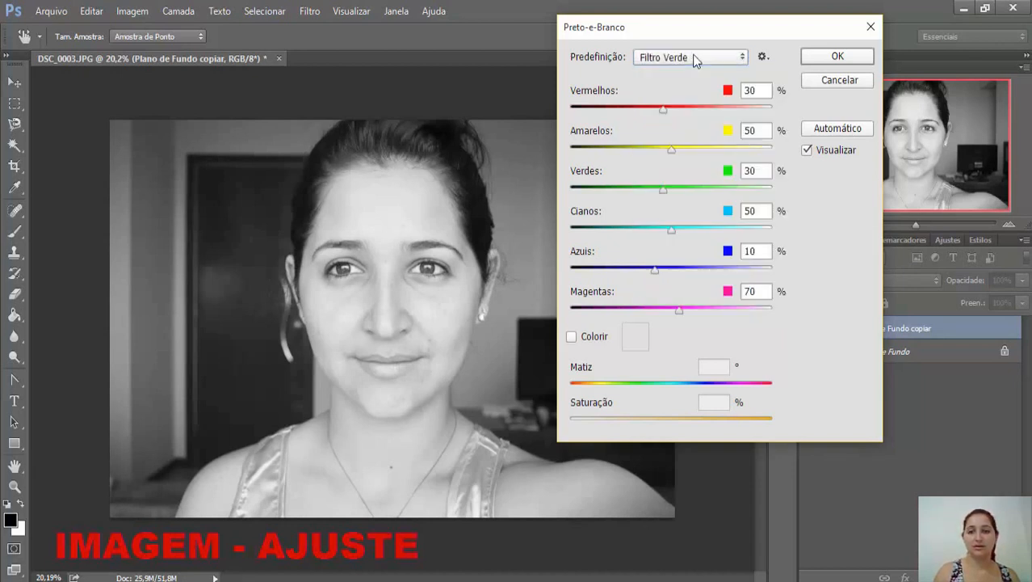
Preview the remaining Preto-e-Branco presets one by one, from Filtro Azul de Alto Contraste to Personalizado, and cancel the adjustment.
key("Down")
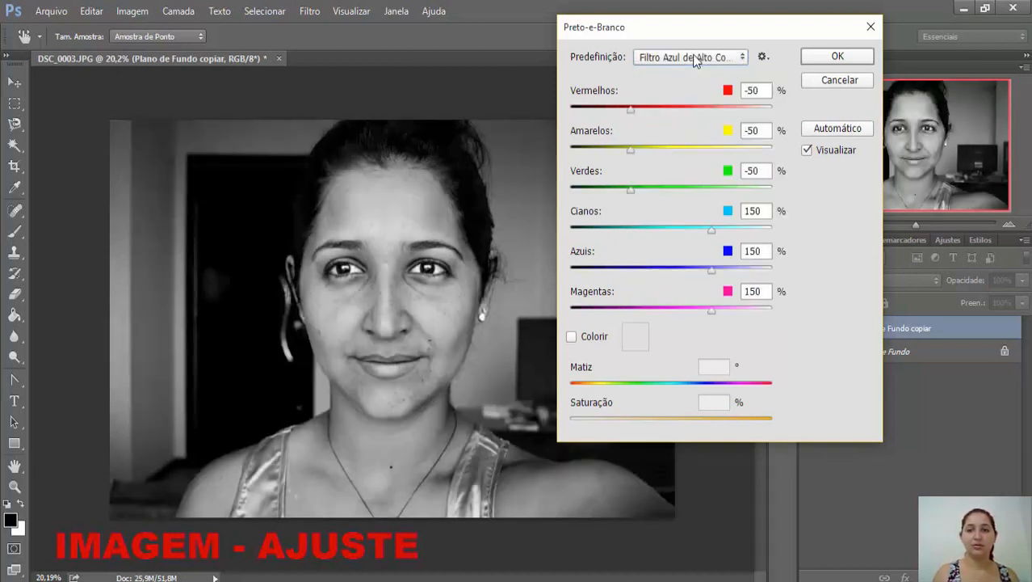
key("Down")
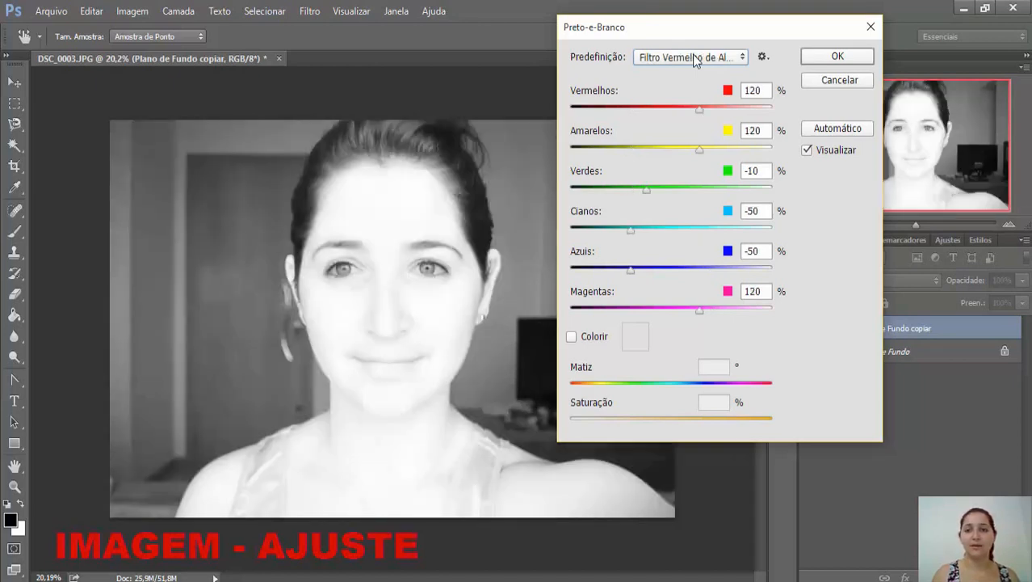
key("Down")
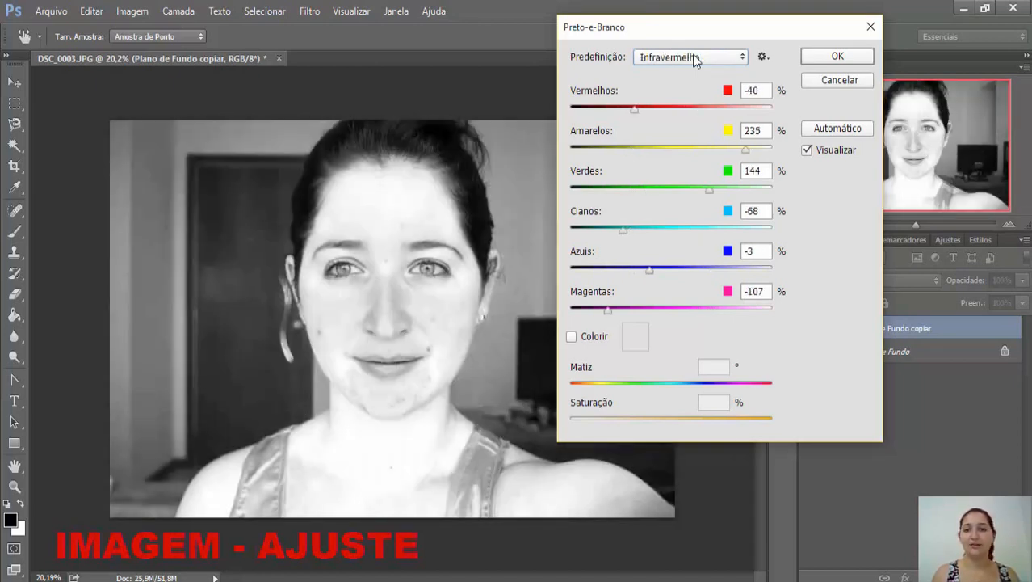
key("Down")
key("Down")
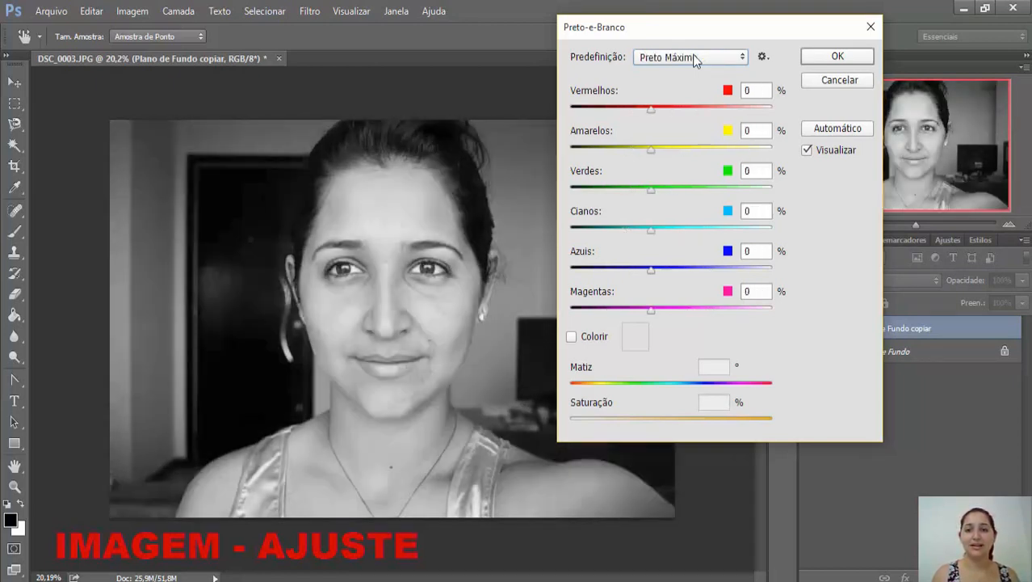
key("Down")
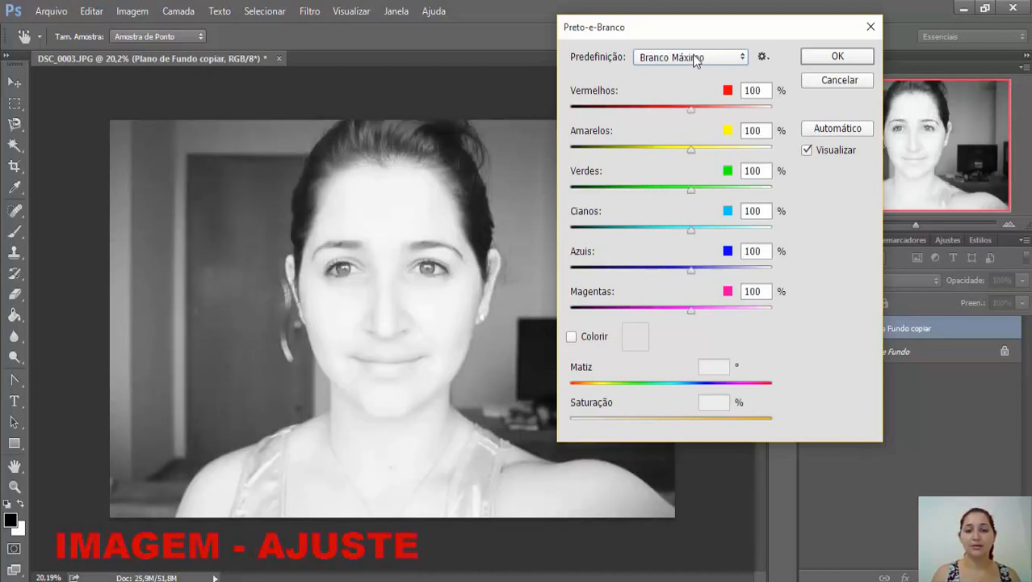
key("Down")
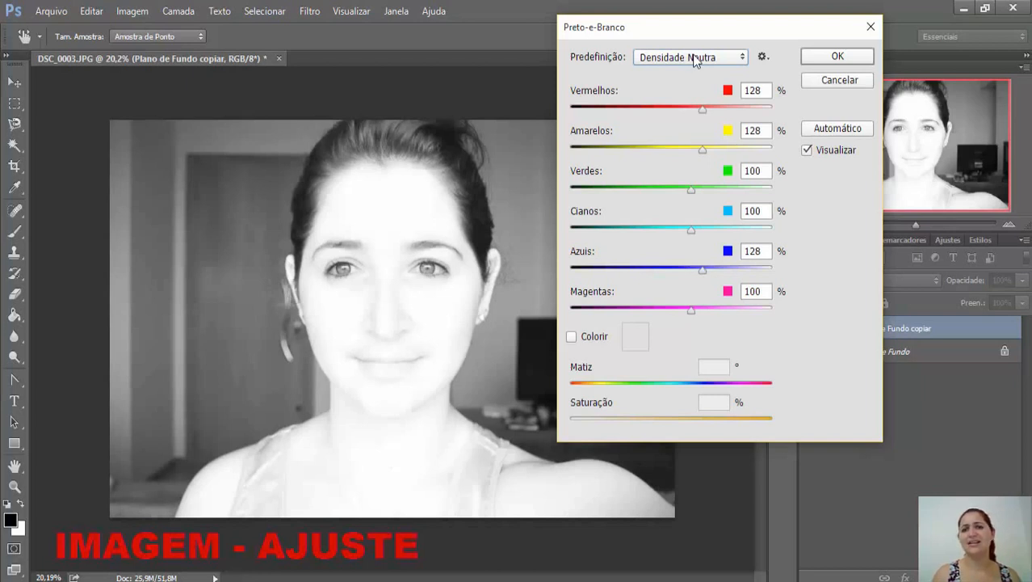
key("Down")
key("Down")
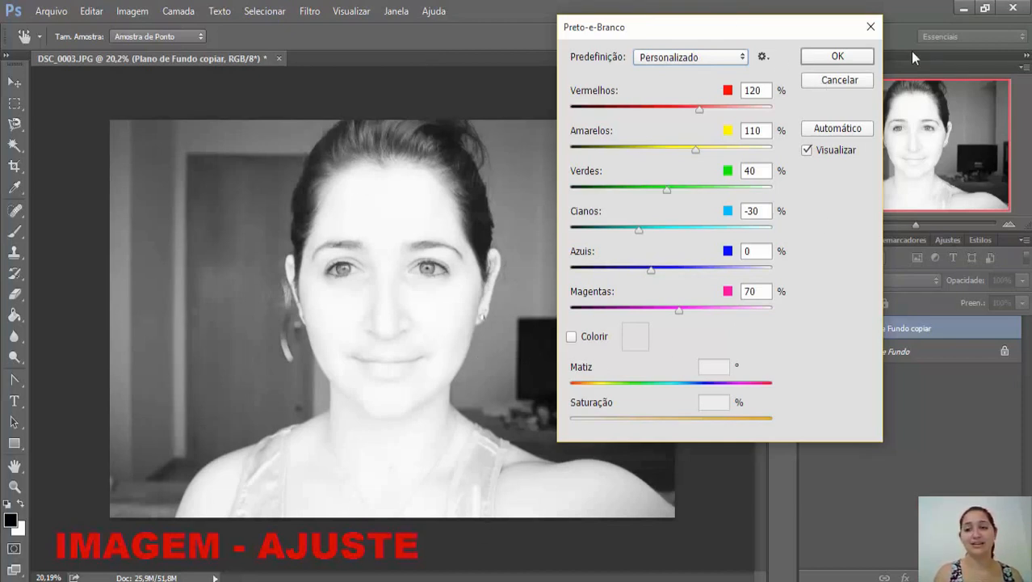
left_click(828, 82)
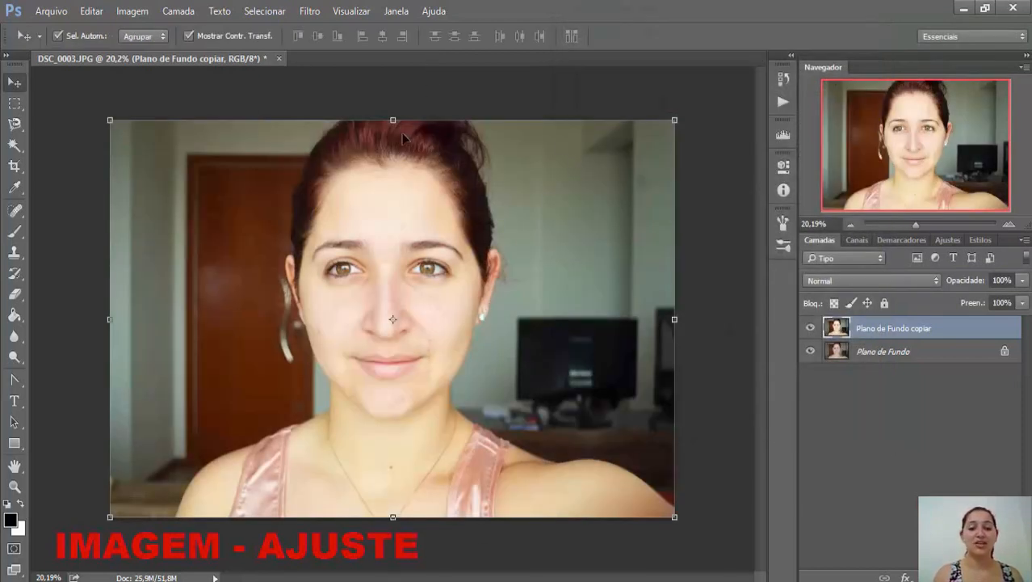
left_click(480, 93)
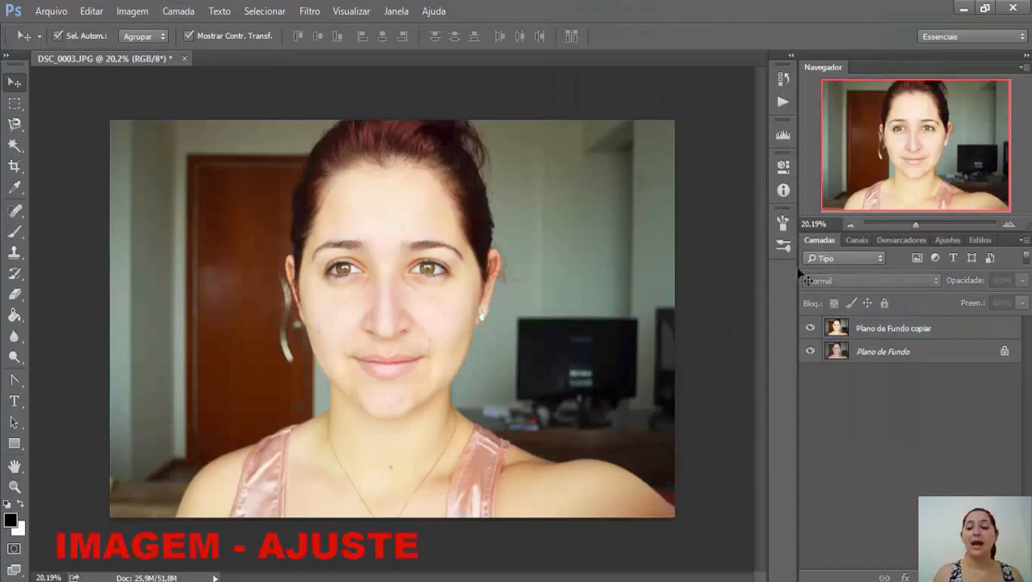
left_click(875, 329)
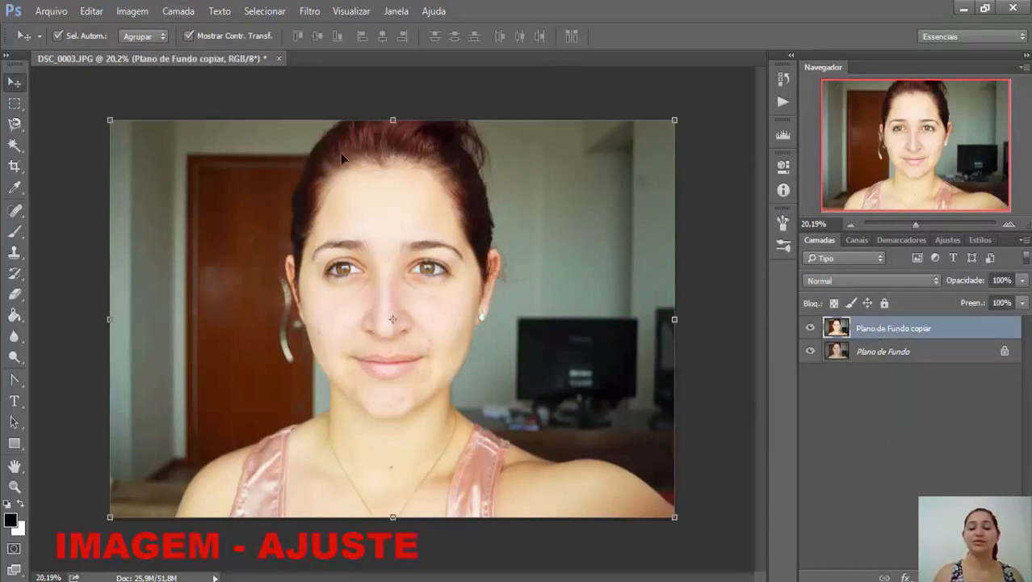
left_click(132, 11)
mouse_move(220, 11)
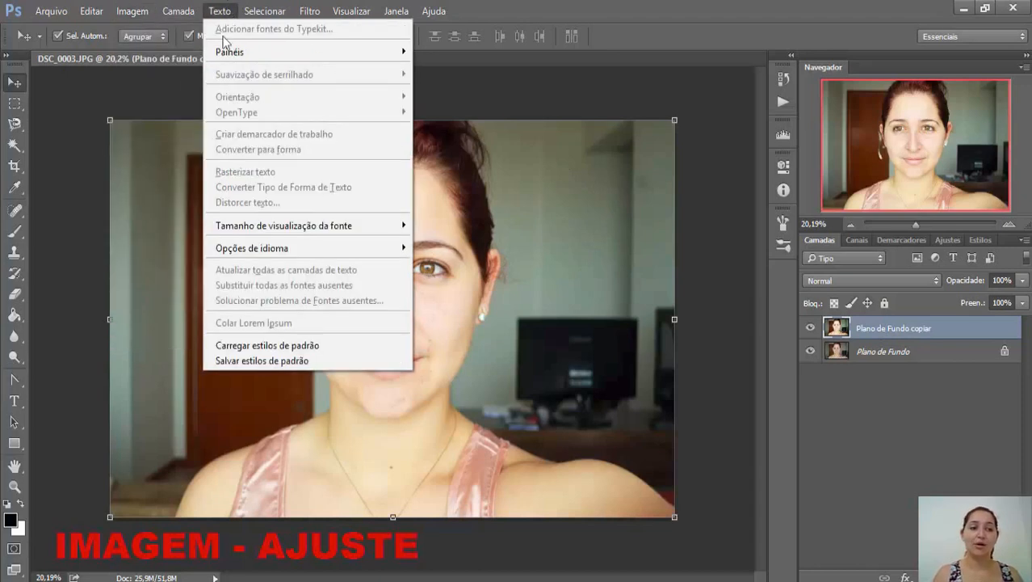
mouse_move(121, 12)
mouse_move(184, 60)
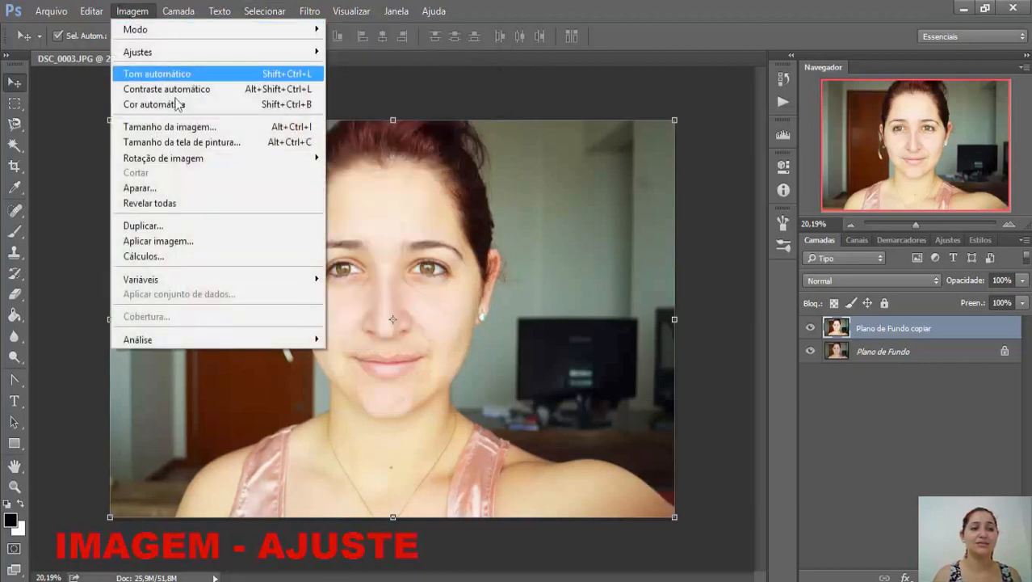
mouse_move(319, 54)
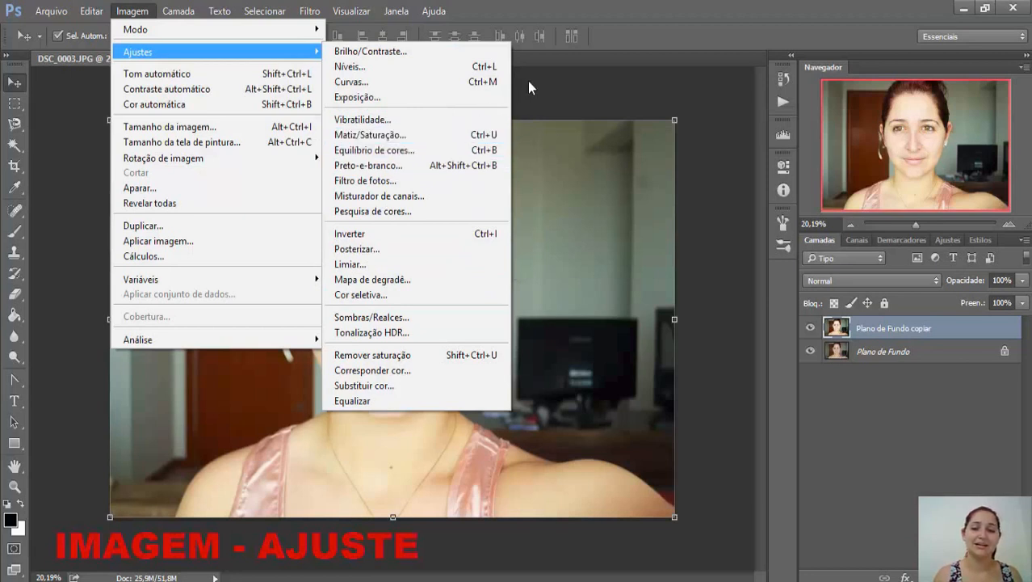
key("Escape")
key("Escape")
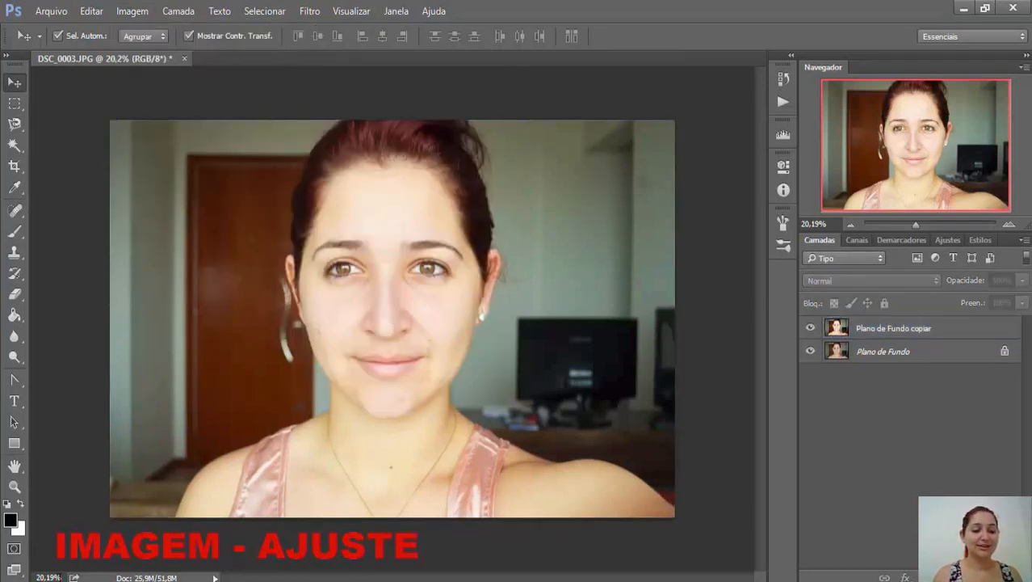
Enlarge the portrait to 50%, 70% and finally 100%, and bring both eyes and the nose into view.
left_click(49, 577)
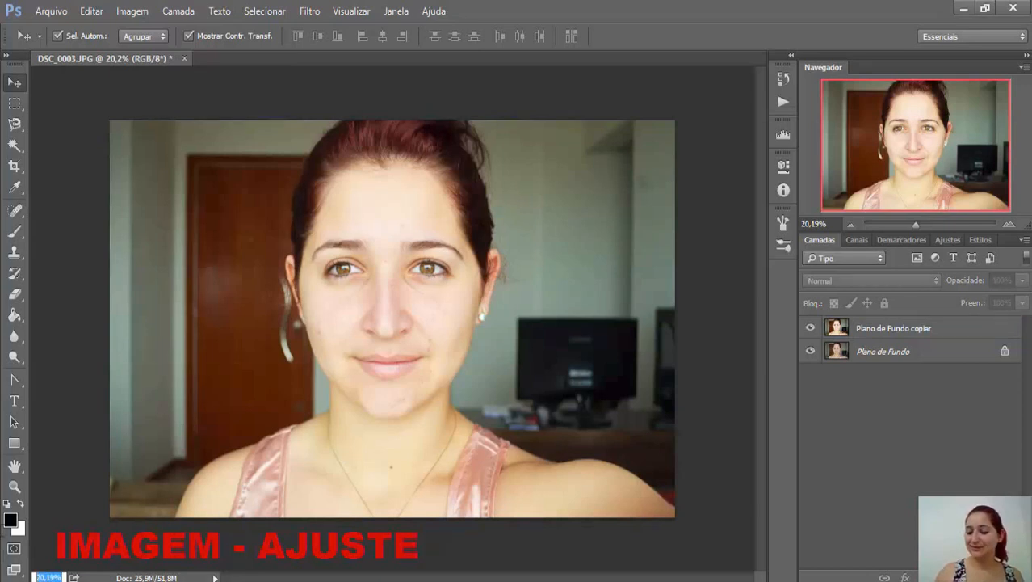
type("50")
key("Return")
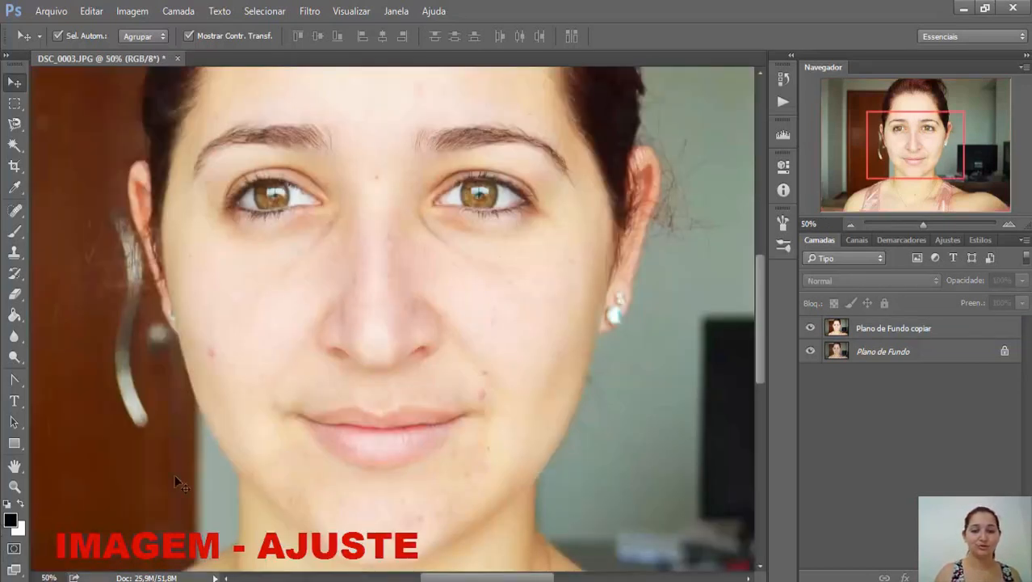
double_click(49, 578)
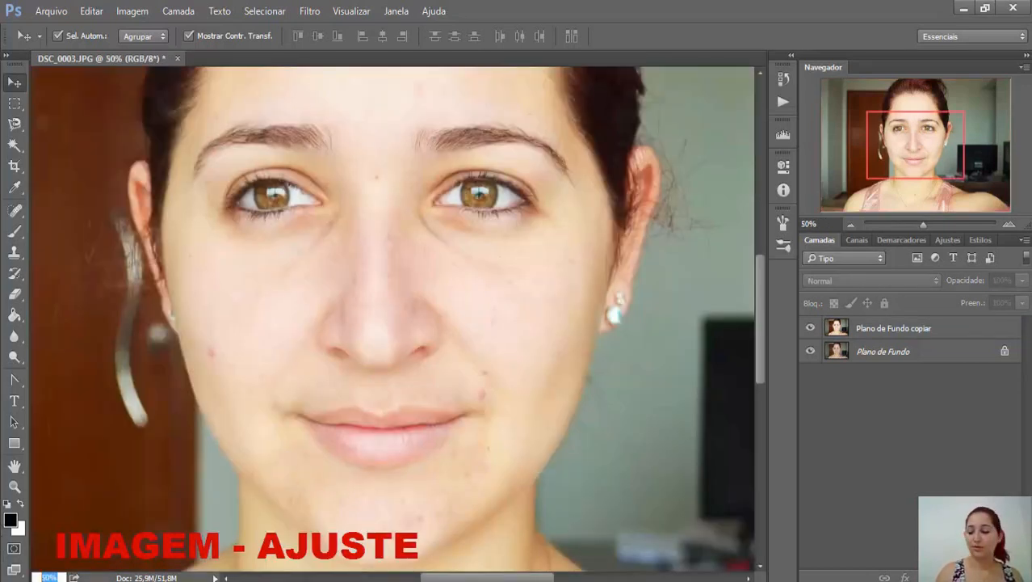
type("70")
key("Return")
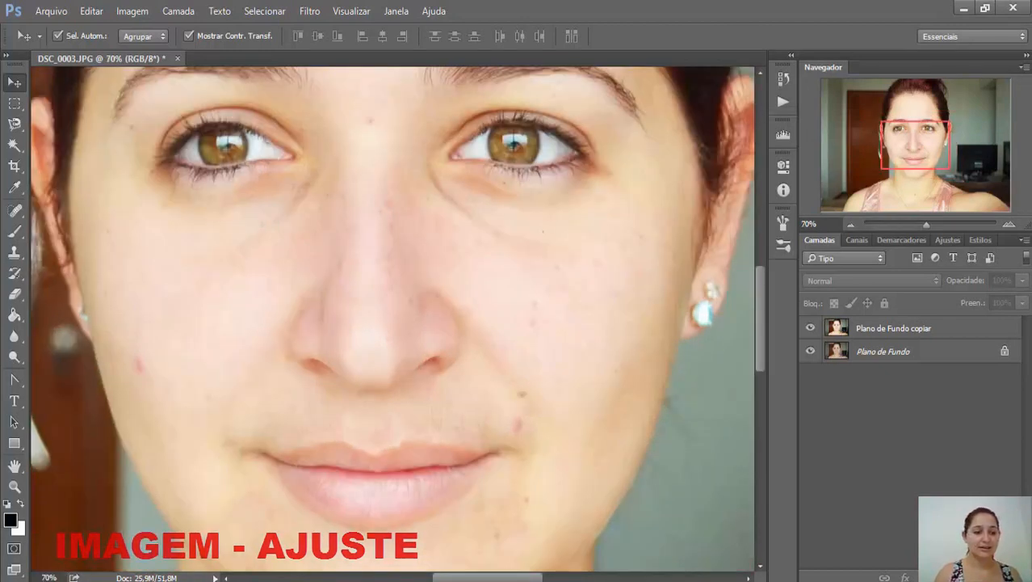
double_click(50, 578)
type("10")
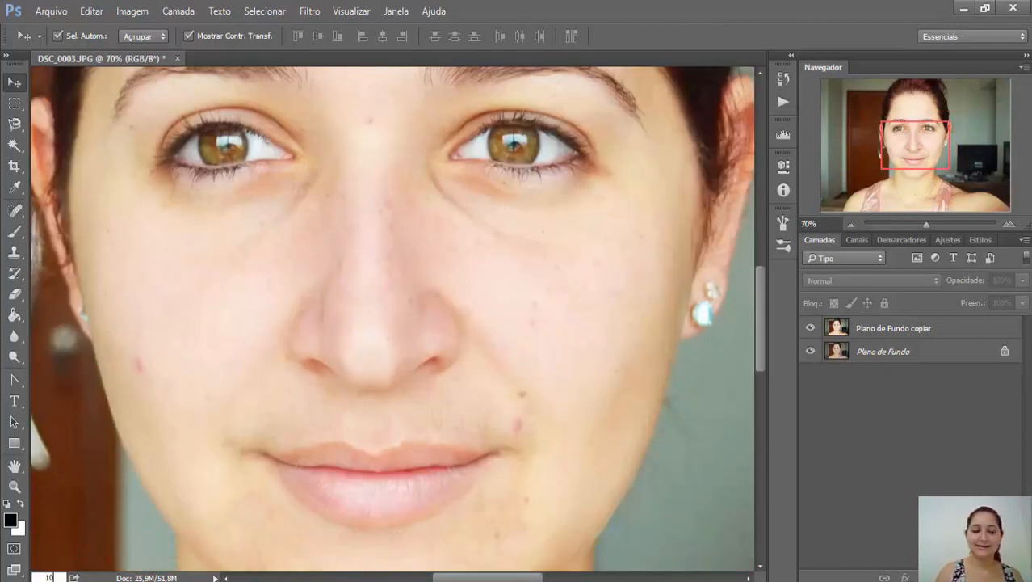
type("0")
key("Return")
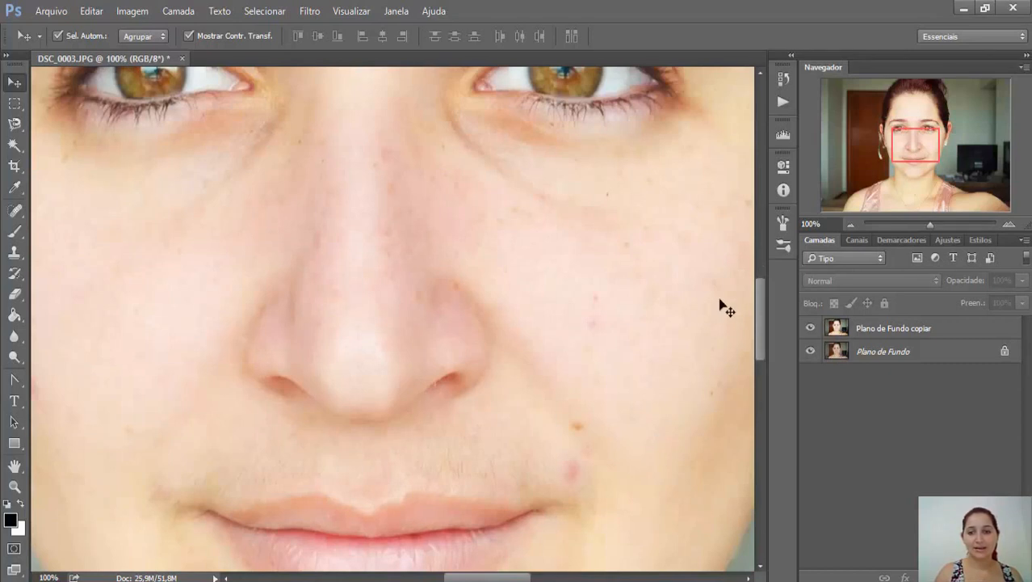
left_click_drag(754, 290, 753, 269)
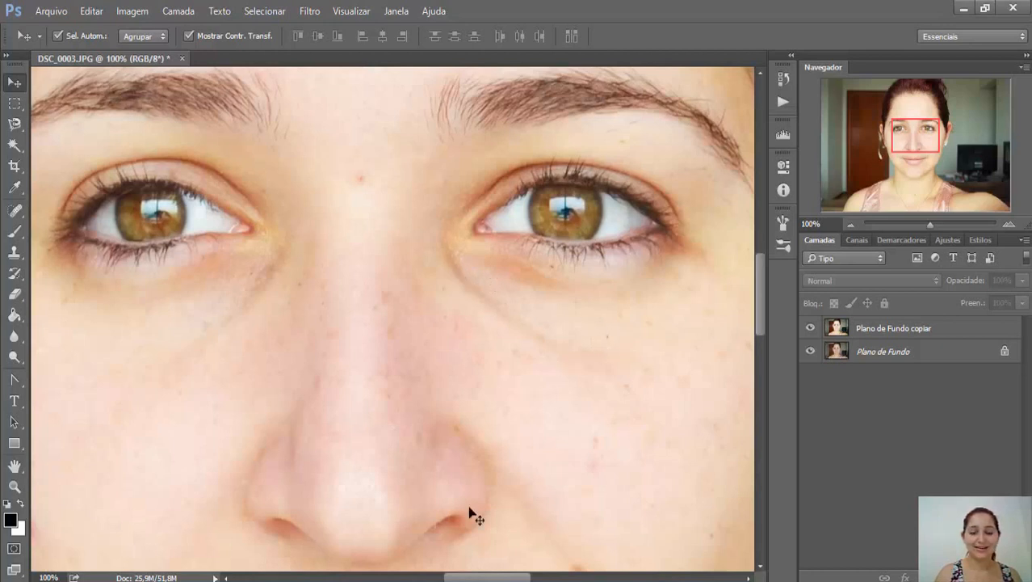
left_click_drag(485, 576, 480, 577)
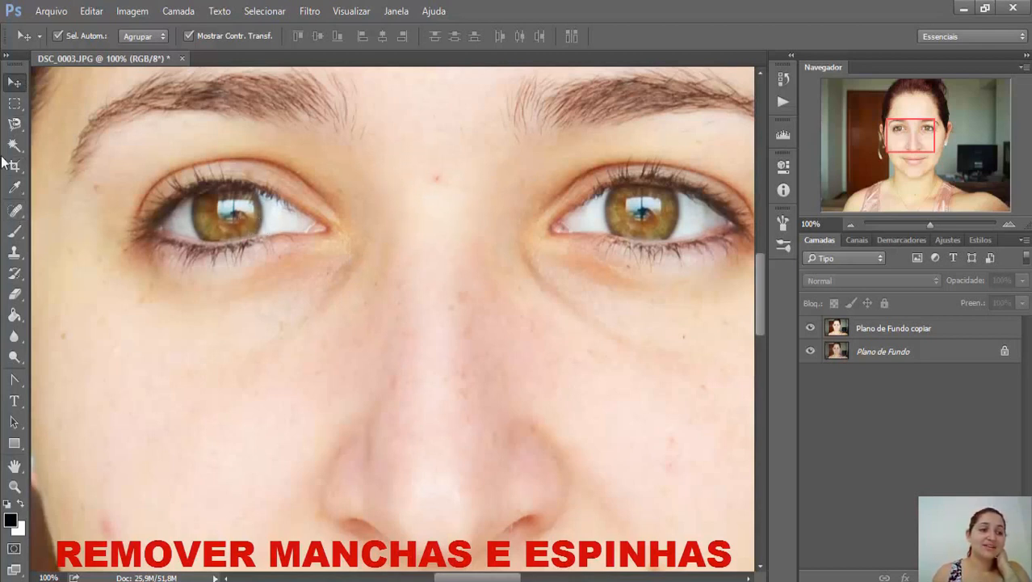
Choose the Pincel de Recuperação para Manchas tool and make Plano de Fundo copiar the active layer.
left_click(15, 213)
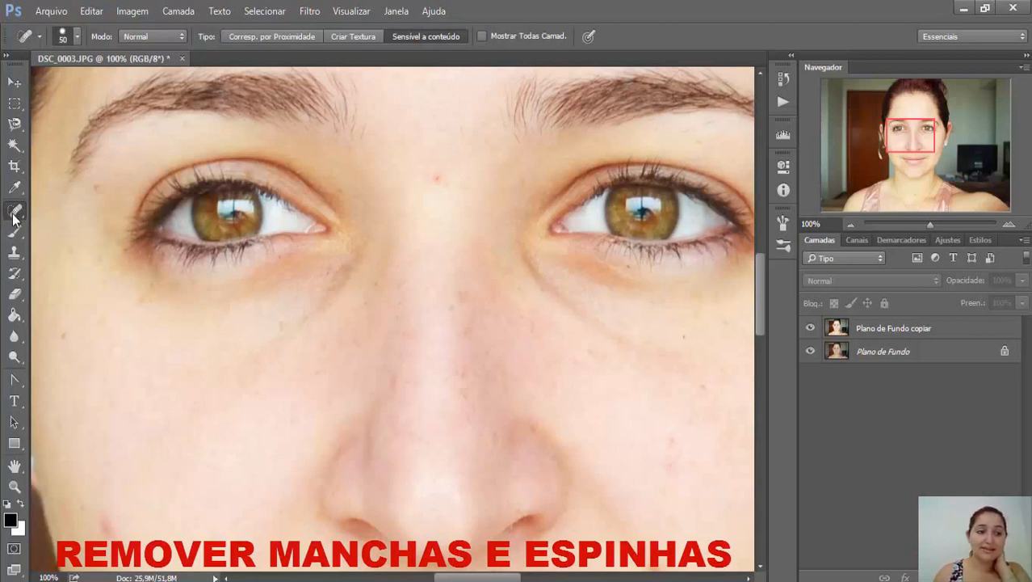
left_click(13, 218)
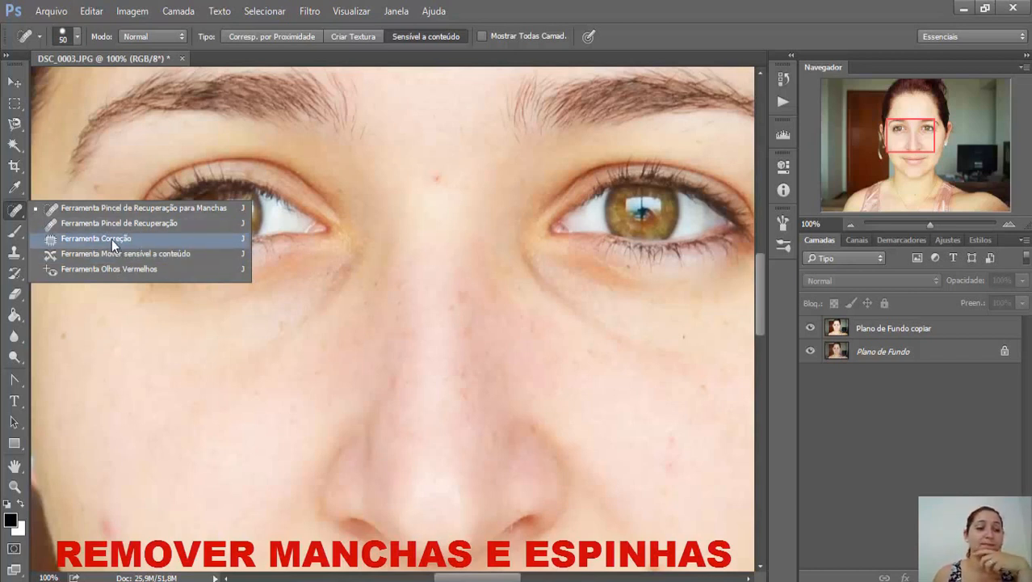
left_click(13, 216)
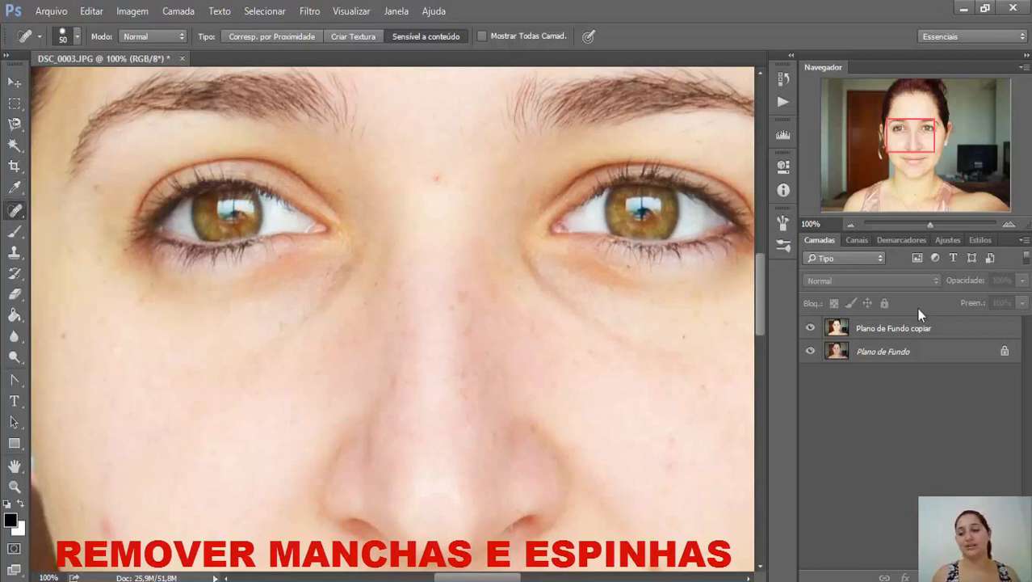
left_click(887, 333)
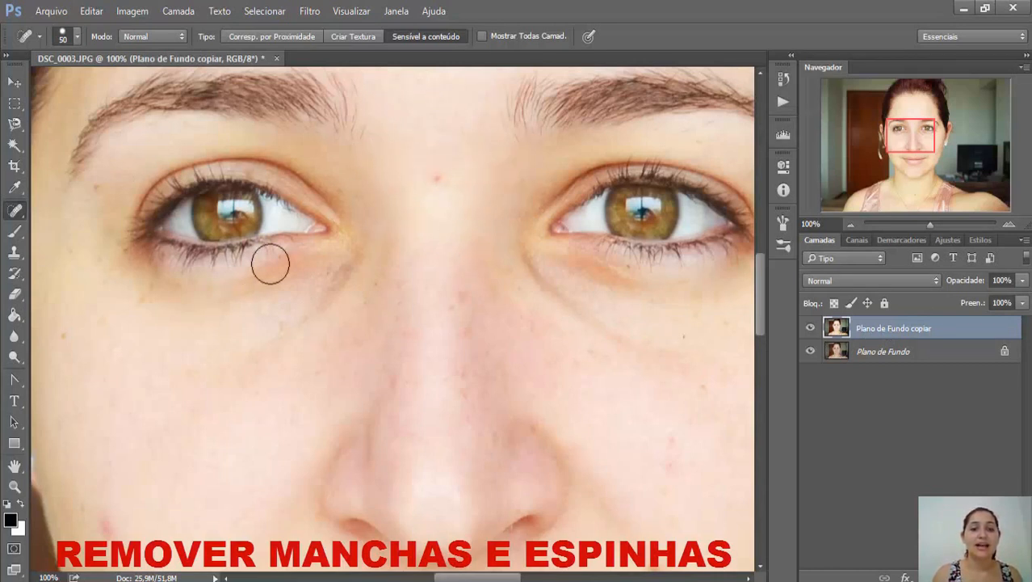
Set the healing brush size to 20 px and remove the red spot between the eyebrows.
left_click(75, 37)
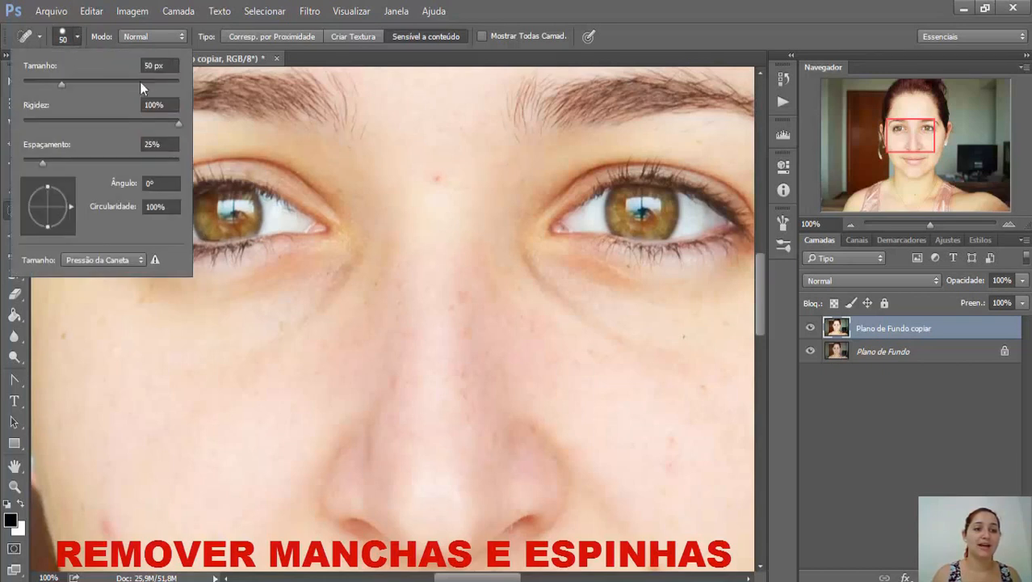
left_click(102, 80)
left_click_drag(103, 80, 32, 80)
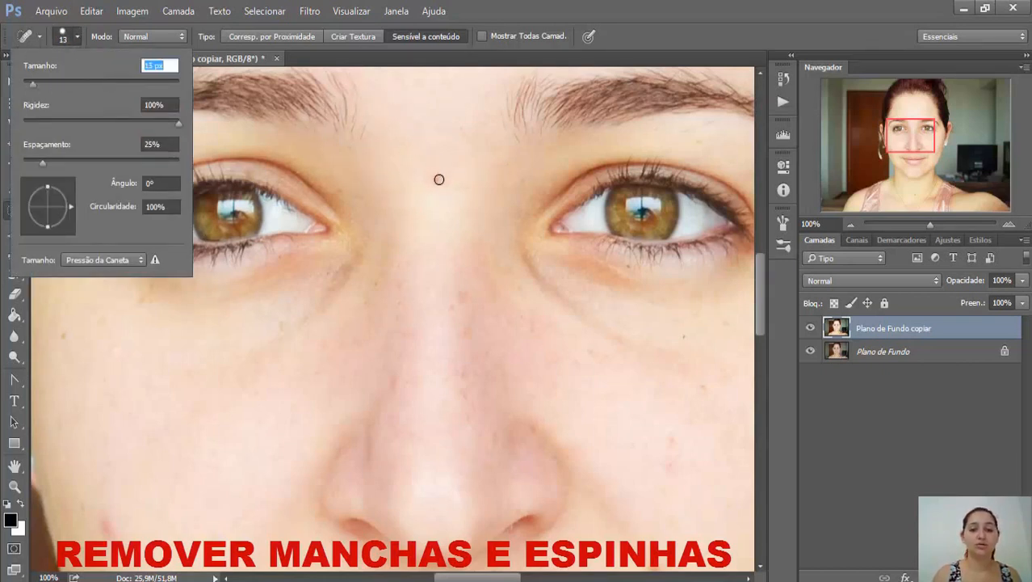
left_click(38, 80)
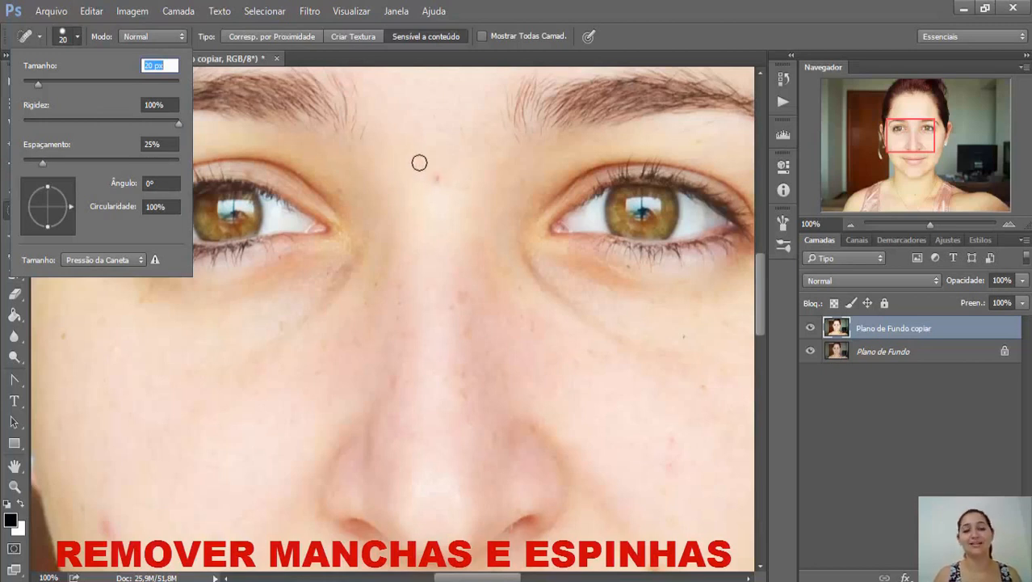
key("Return")
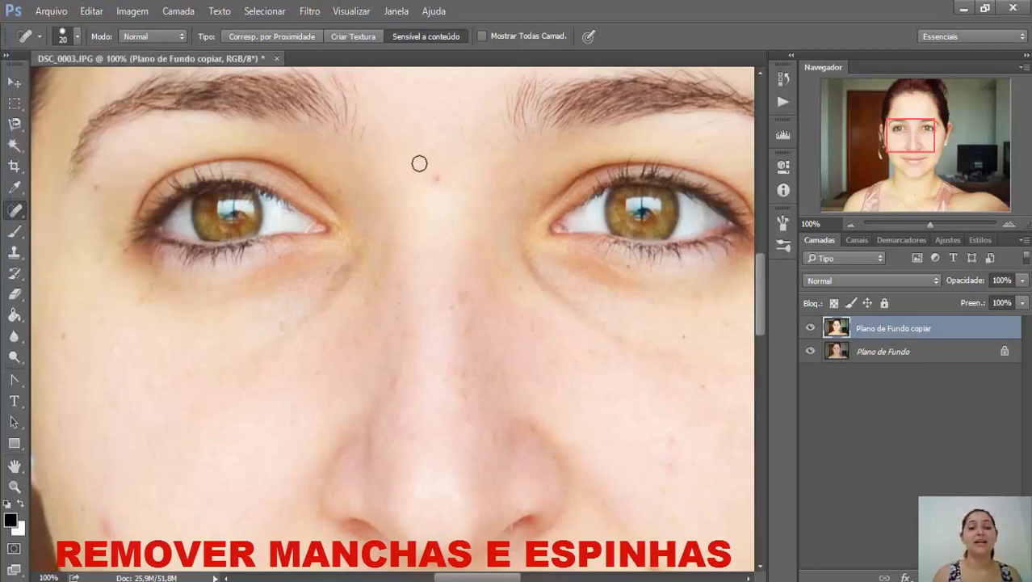
left_click(419, 159)
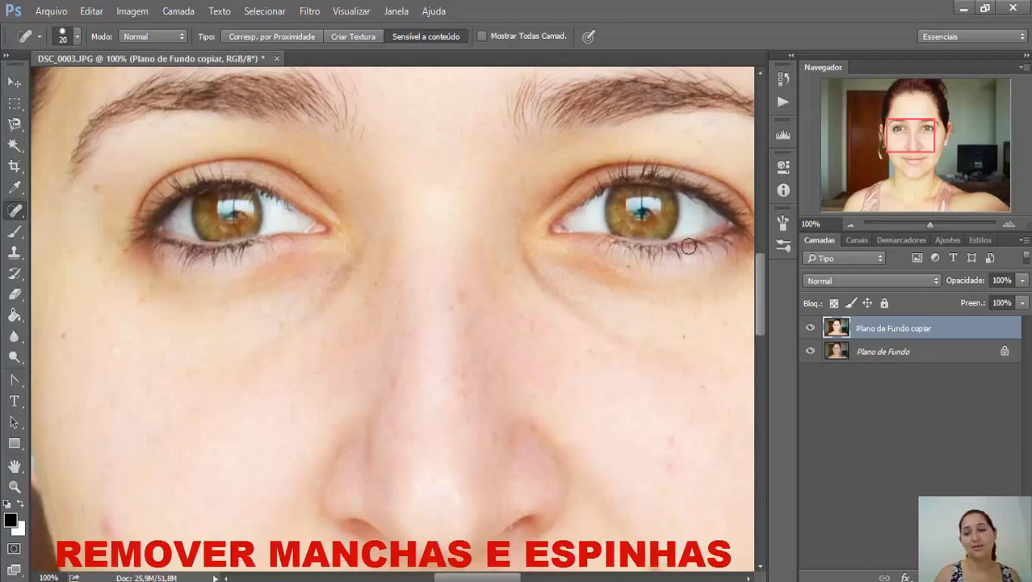
Heal the red pimple on the outer cheek at the image's left side.
left_click_drag(762, 276, 759, 317)
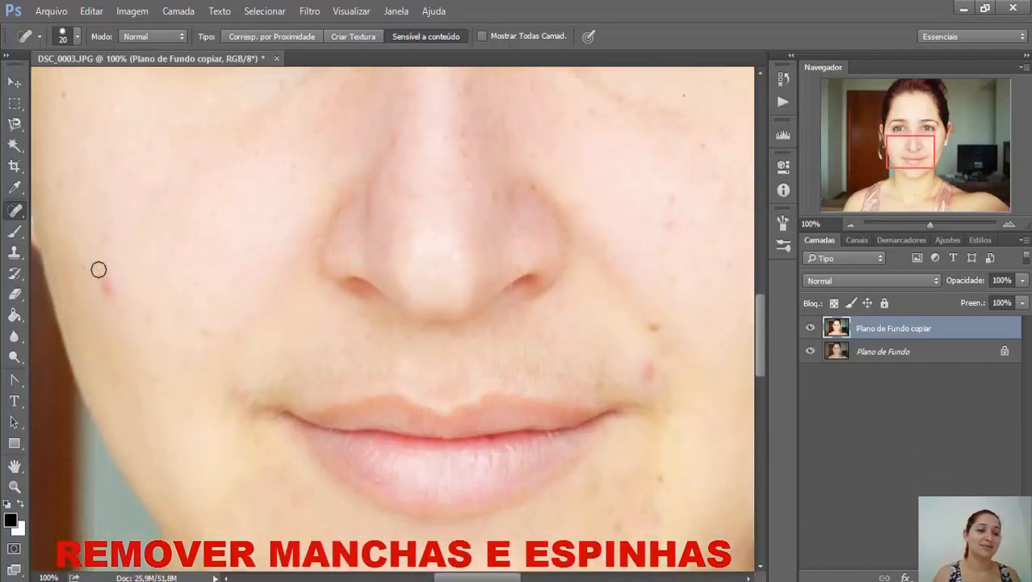
mouse_move(100, 281)
left_mouse_down()
mouse_move(111, 293)
mouse_move(111, 279)
mouse_move(106, 287)
left_mouse_up()
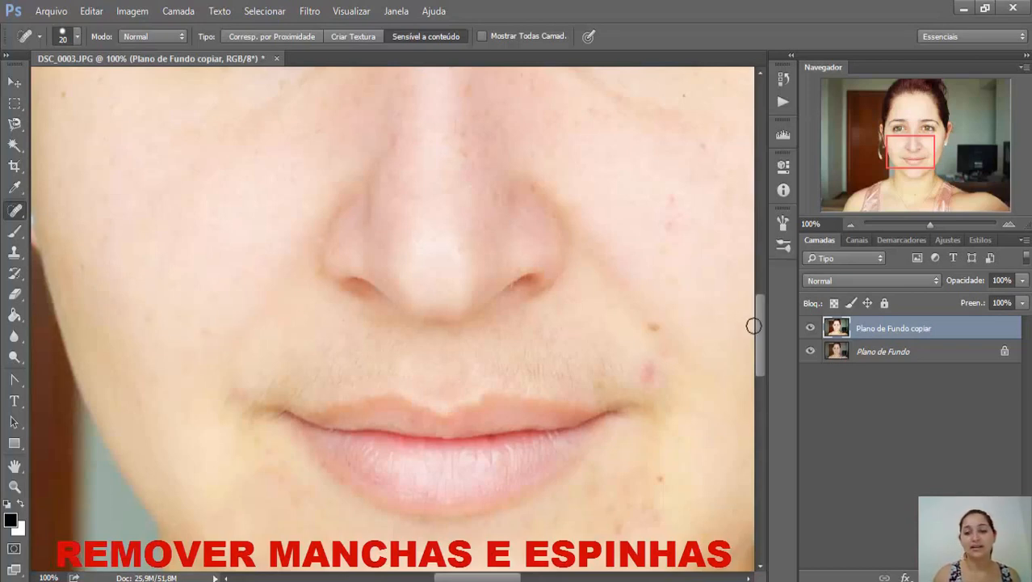
Heal the pink patch above the inner eyebrow and the faint spots across the forehead.
left_click_drag(759, 329, 748, 257)
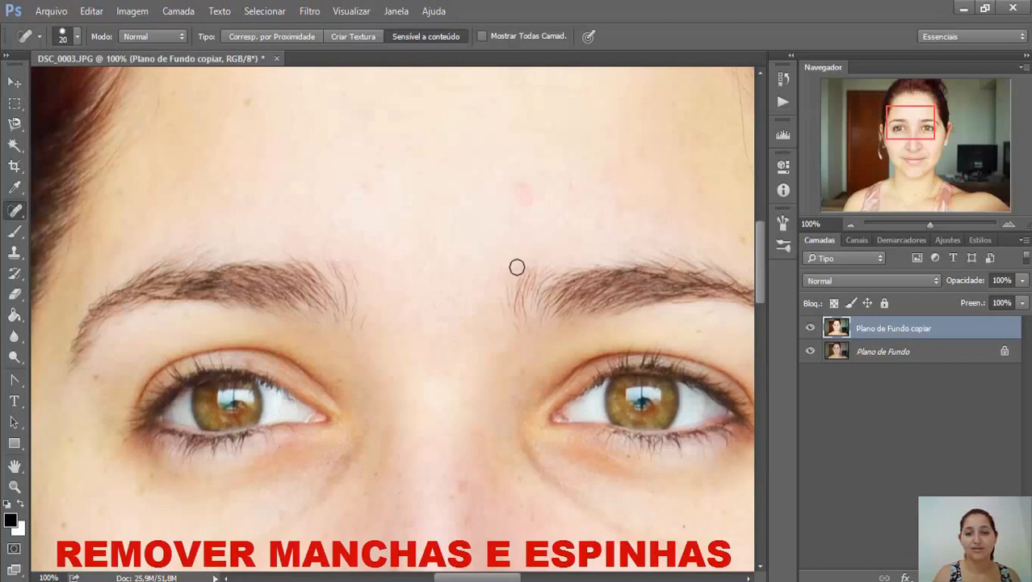
mouse_move(541, 258)
left_mouse_down()
mouse_move(521, 264)
mouse_move(542, 259)
left_mouse_up()
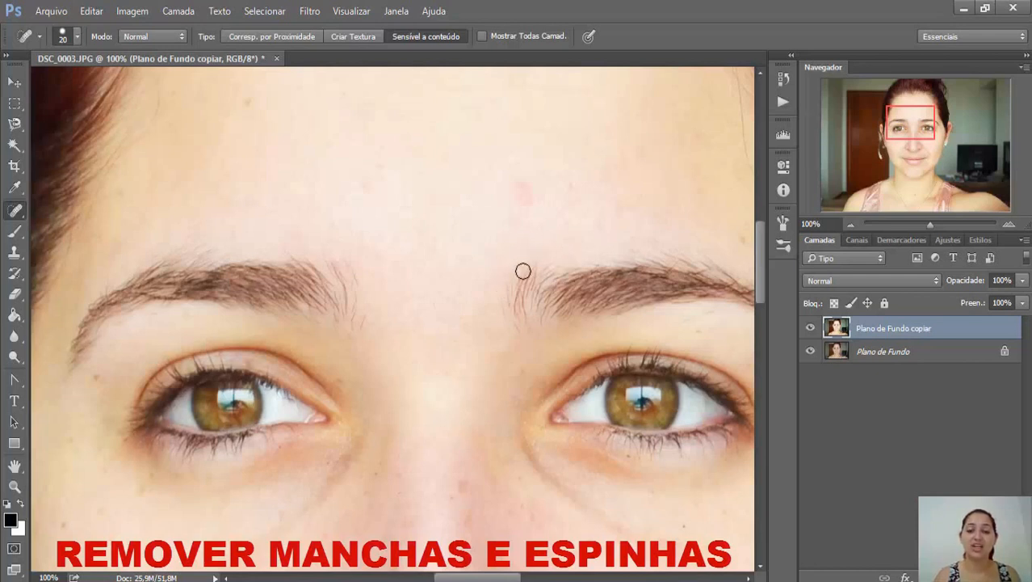
mouse_move(523, 183)
left_mouse_down()
mouse_move(523, 198)
mouse_move(531, 189)
left_mouse_up()
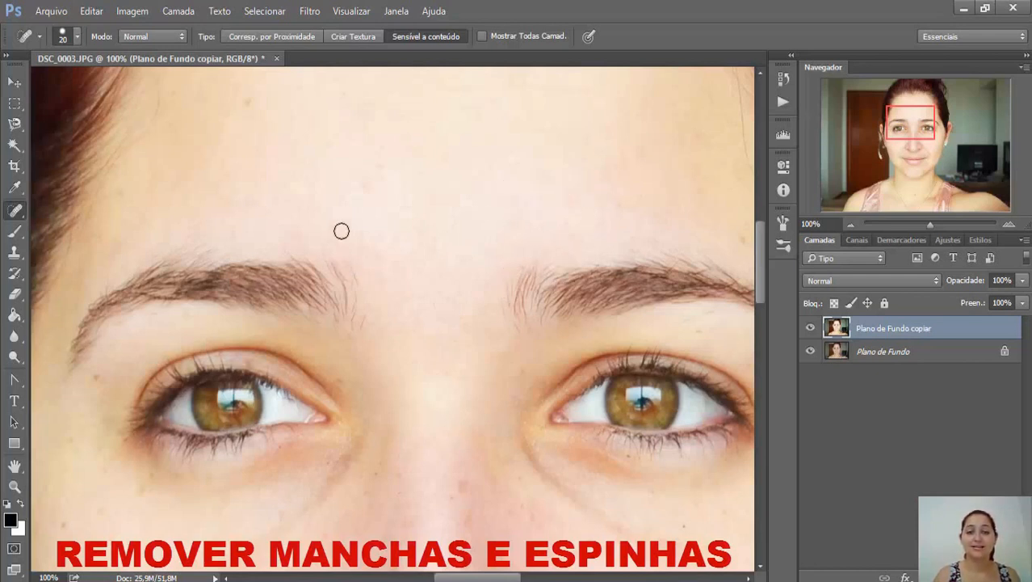
left_click_drag(363, 188, 370, 181)
left_click(380, 161)
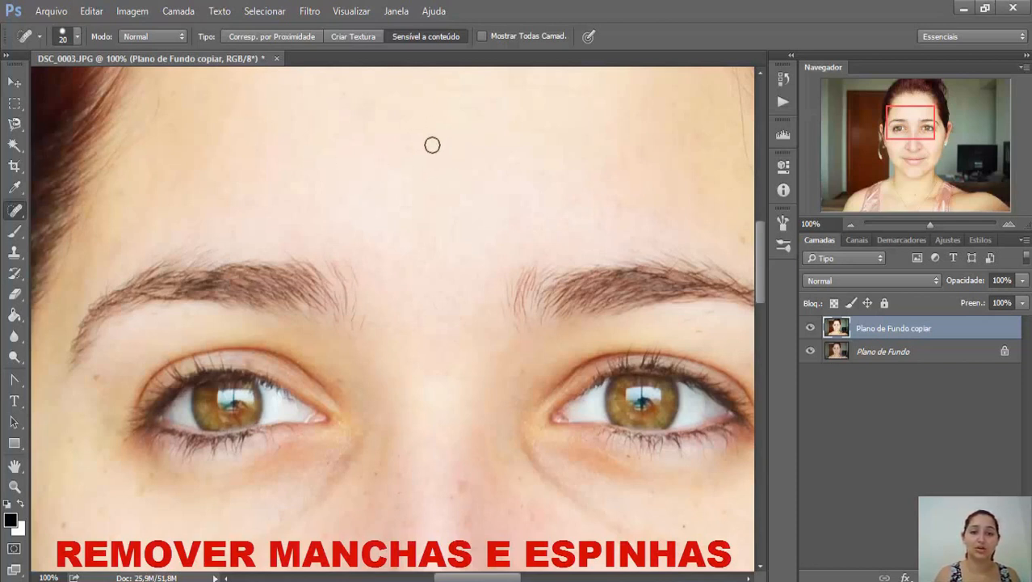
left_click(506, 150)
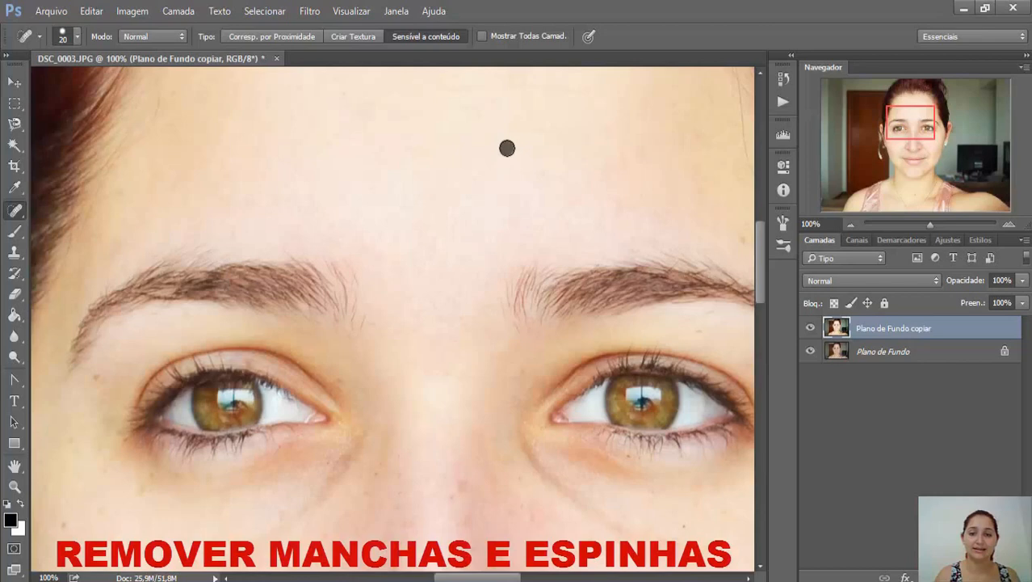
left_click(616, 206)
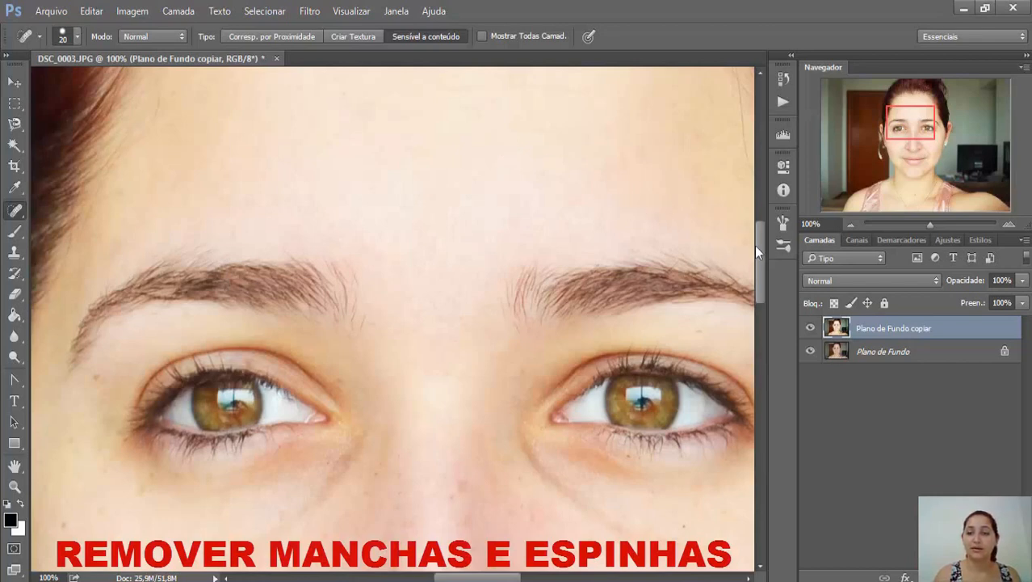
Heal the red pimples and the small spot in the centre of the chin below the lower lip.
left_click_drag(759, 247, 791, 371)
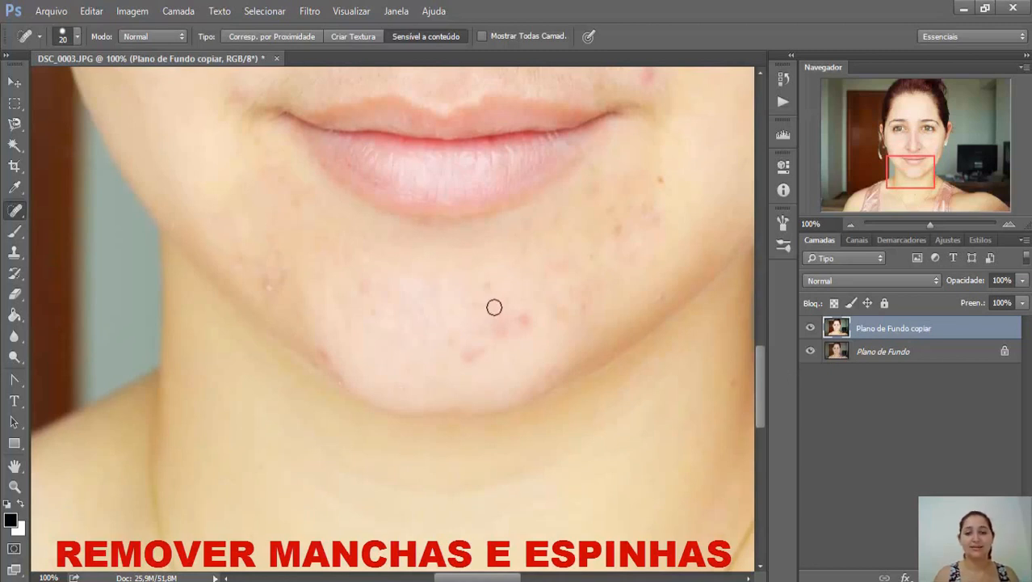
left_click(524, 319)
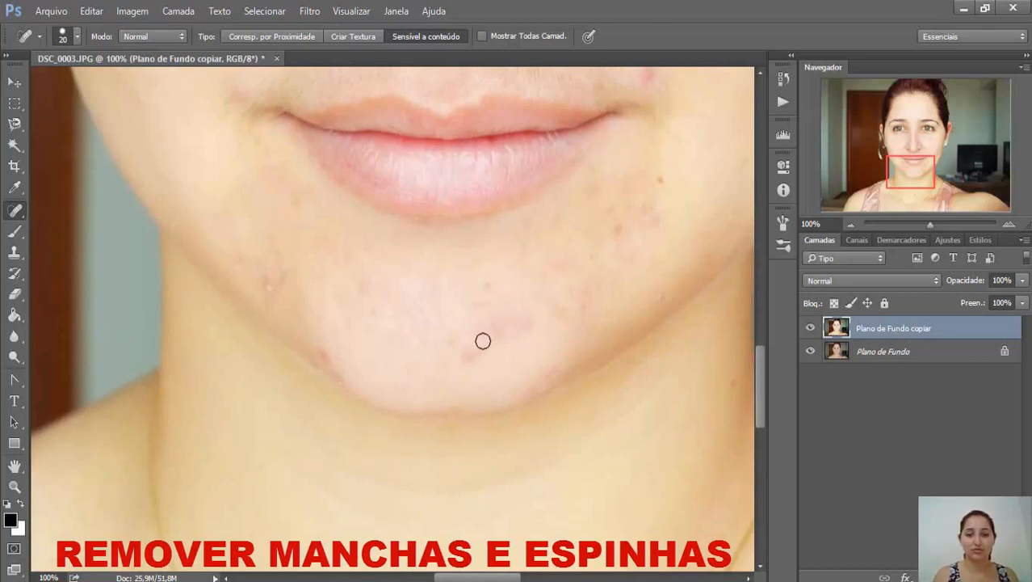
left_click_drag(483, 343, 479, 346)
left_click(484, 278)
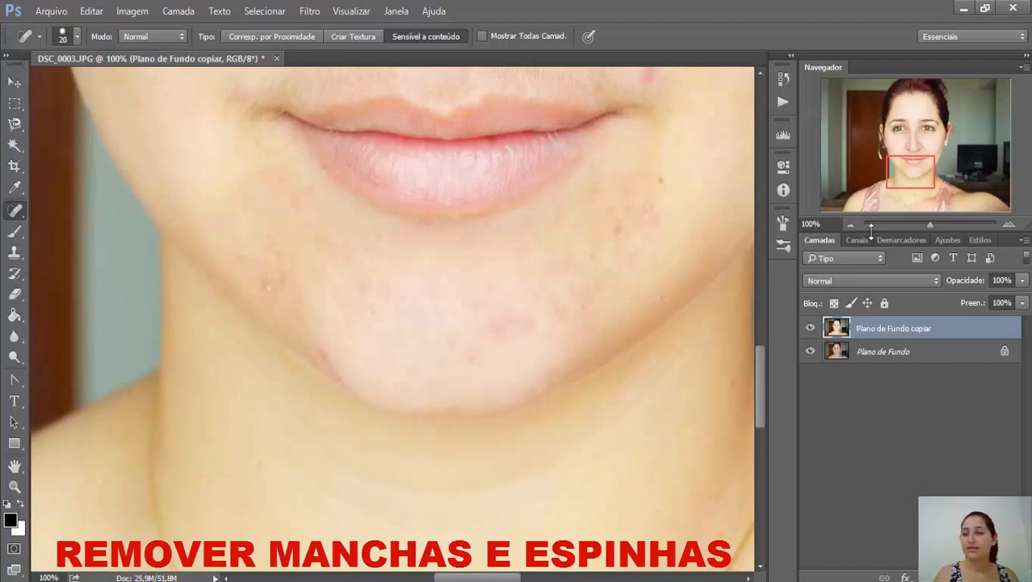
Heal the remaining red mark at the chin's centre and the small spots beside it toward the image's left.
mouse_move(934, 224)
left_mouse_down()
mouse_move(953, 225)
mouse_move(943, 223)
left_mouse_up()
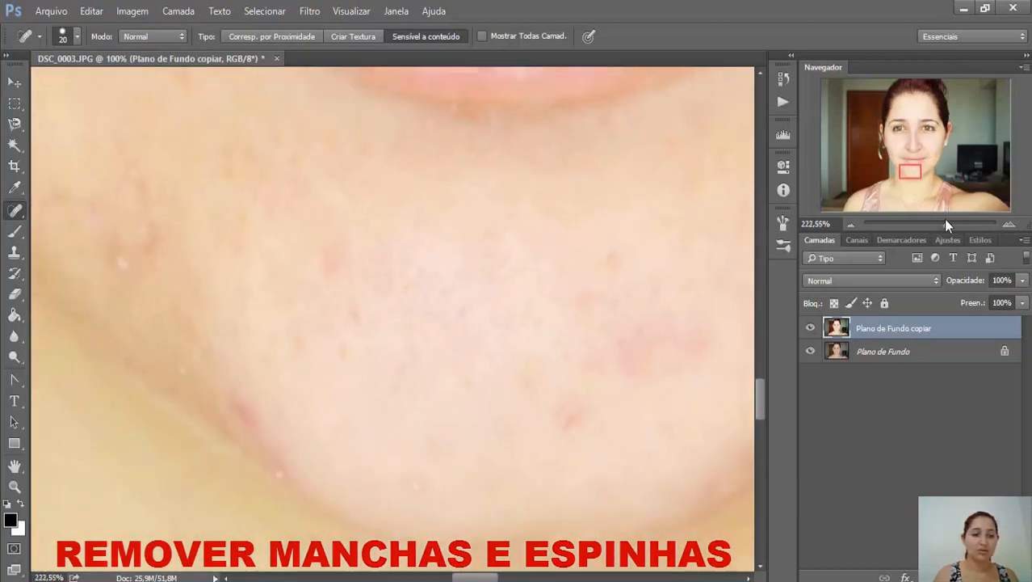
left_click(560, 406)
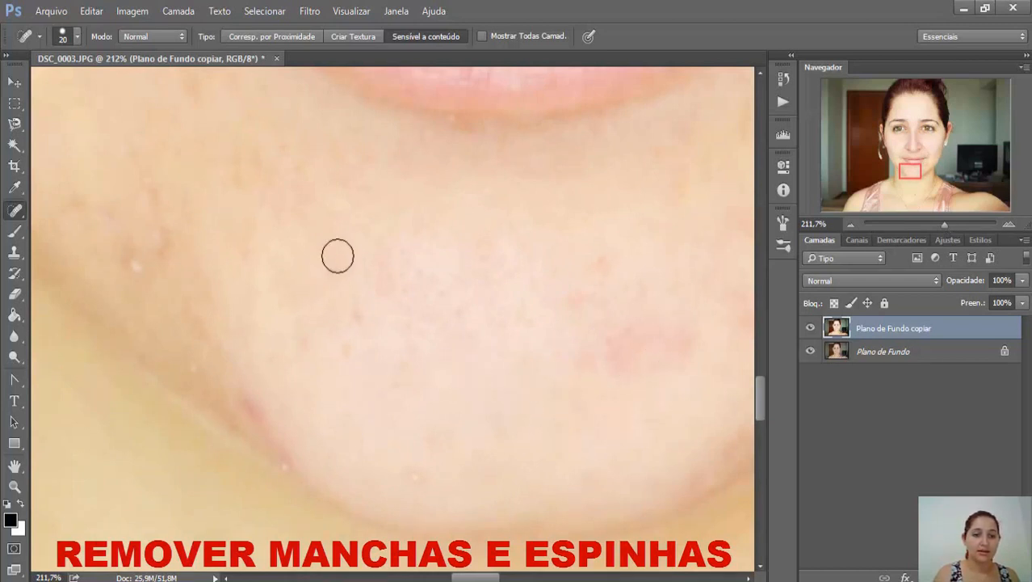
left_click(336, 275)
left_click(353, 302)
left_click(348, 346)
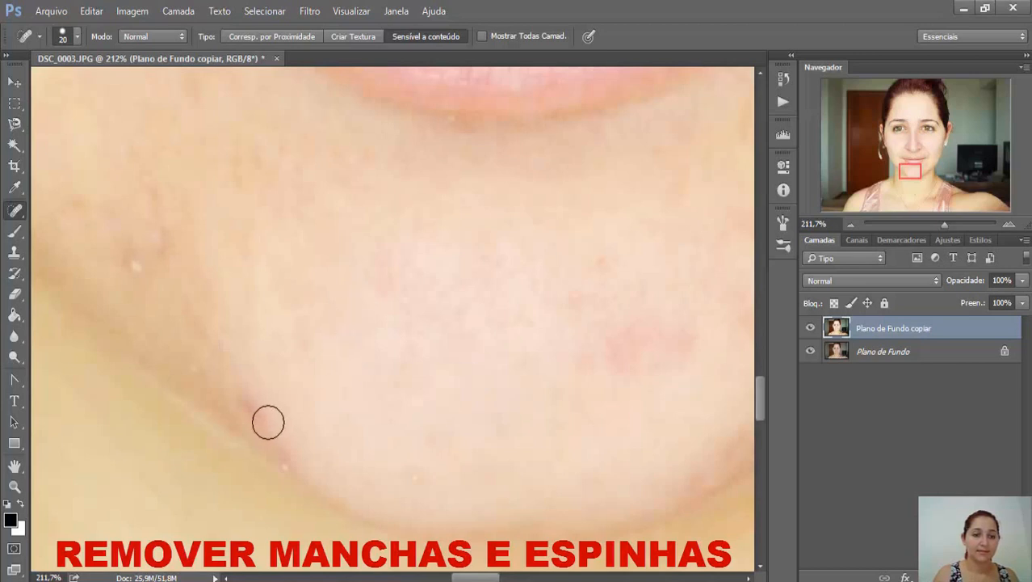
Heal the white-headed pimple and the cluster of marks around it near the jaw at the image's left.
left_click(136, 260)
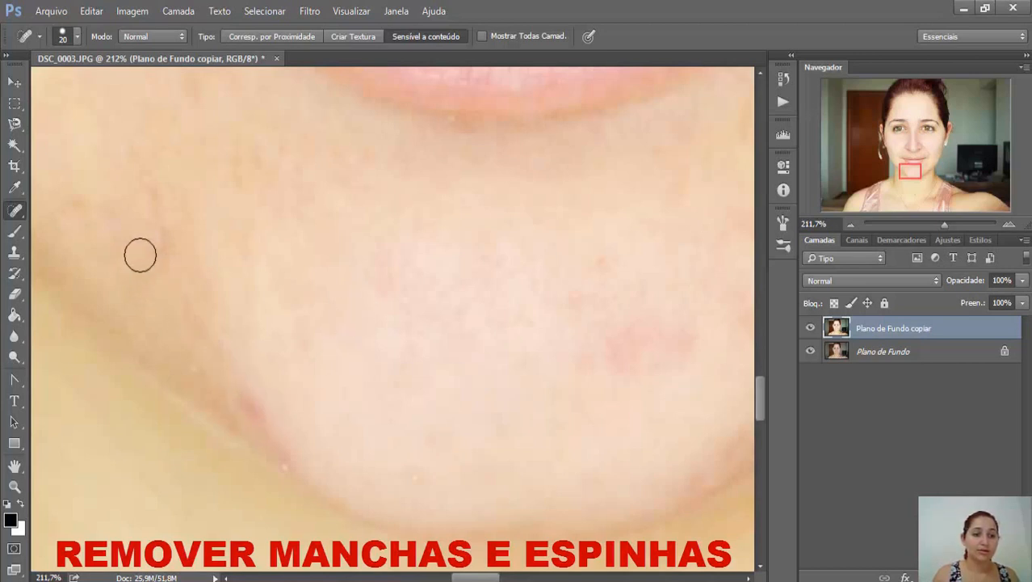
left_click(164, 232)
left_click(167, 249)
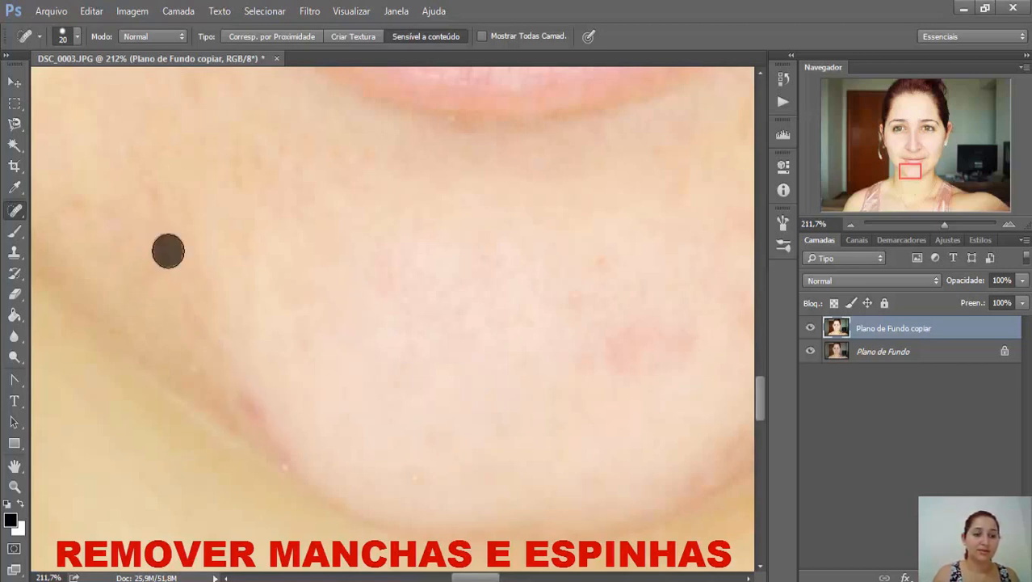
left_click(156, 192)
left_click(187, 206)
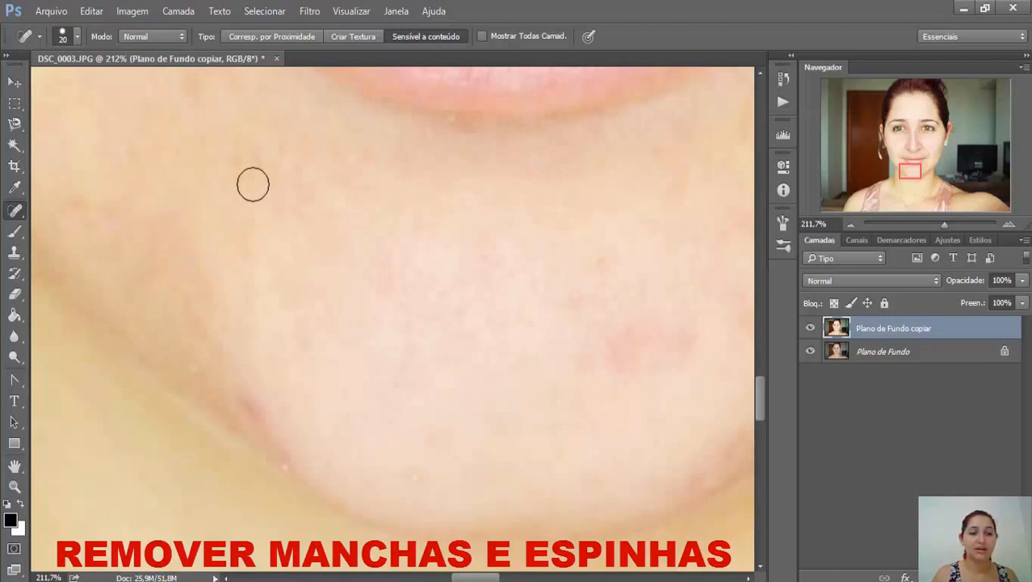
left_click(240, 174)
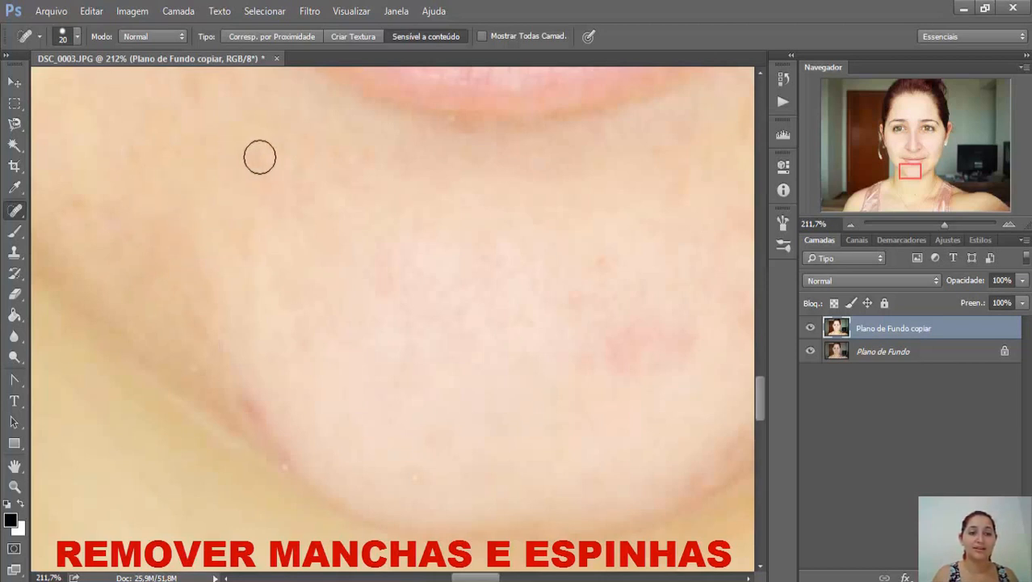
left_click(258, 156)
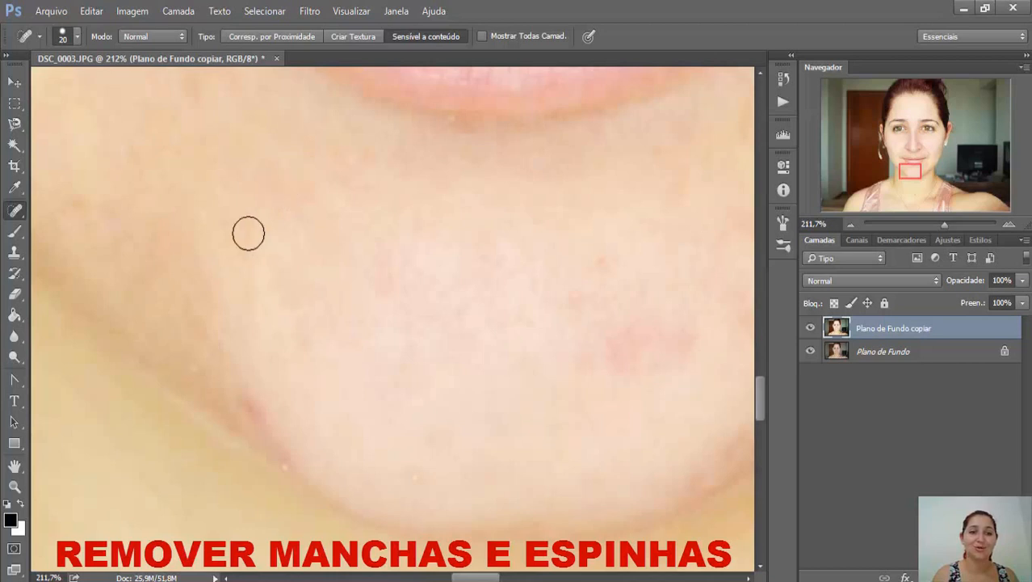
Heal the red mark on the jawline at the image's left, keeping the 20 px brush.
right_click(249, 403)
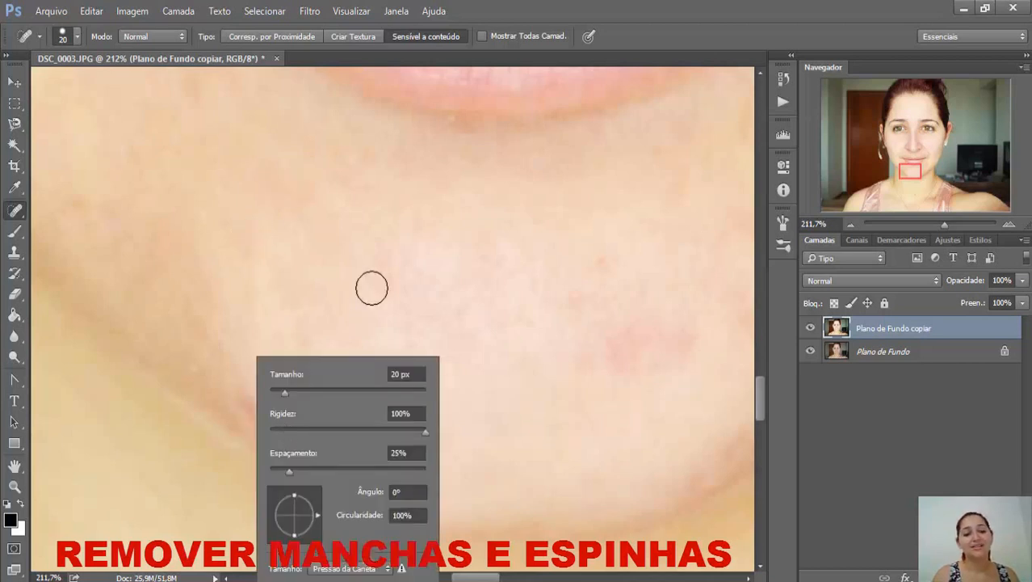
key("Escape")
left_click(246, 408)
left_click(268, 420)
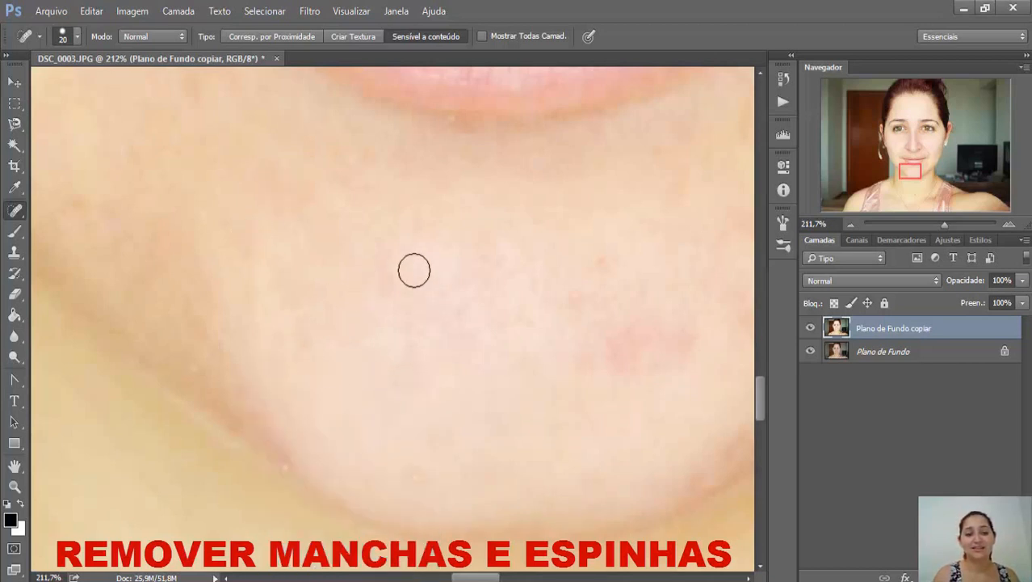
Even out the faint discoloured spots across the middle and left part of the chin.
left_click(389, 287)
left_click(415, 286)
left_click(341, 314)
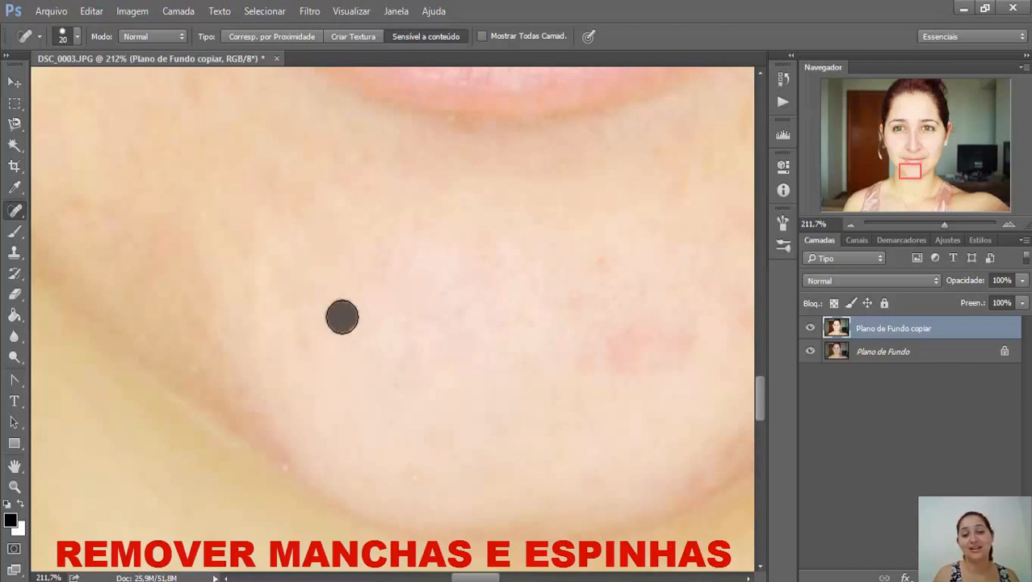
left_click(311, 332)
Heal the small orange spots on the chin's right part and go over the pink patch below them.
left_click(595, 267)
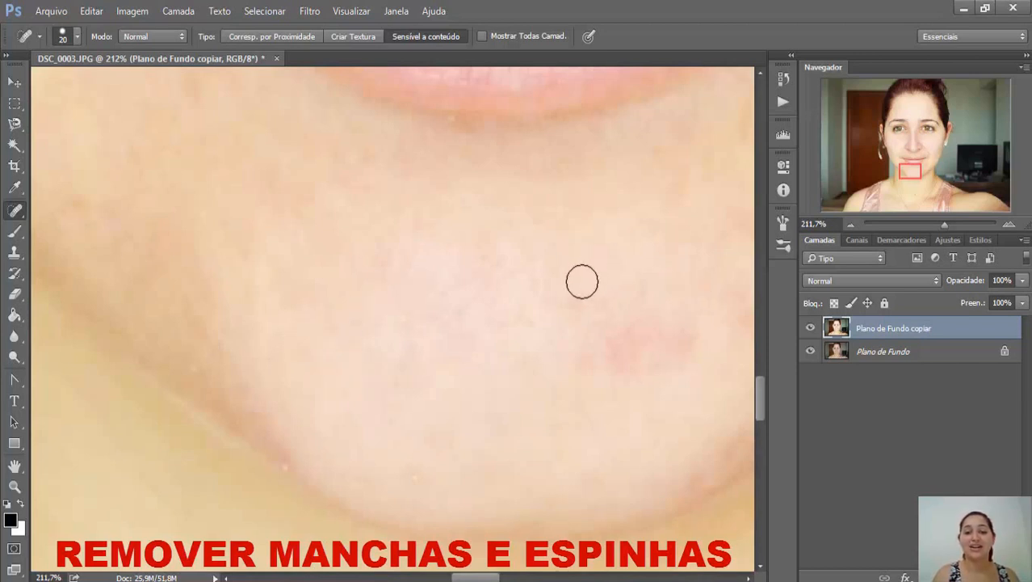
left_click(572, 342)
left_click(628, 348)
left_click(620, 339)
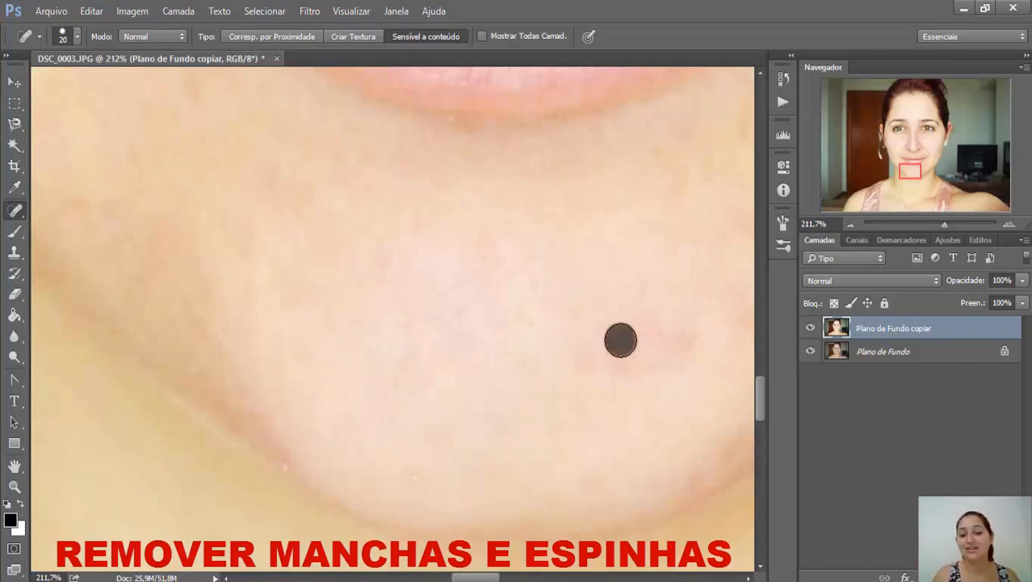
left_click(596, 331)
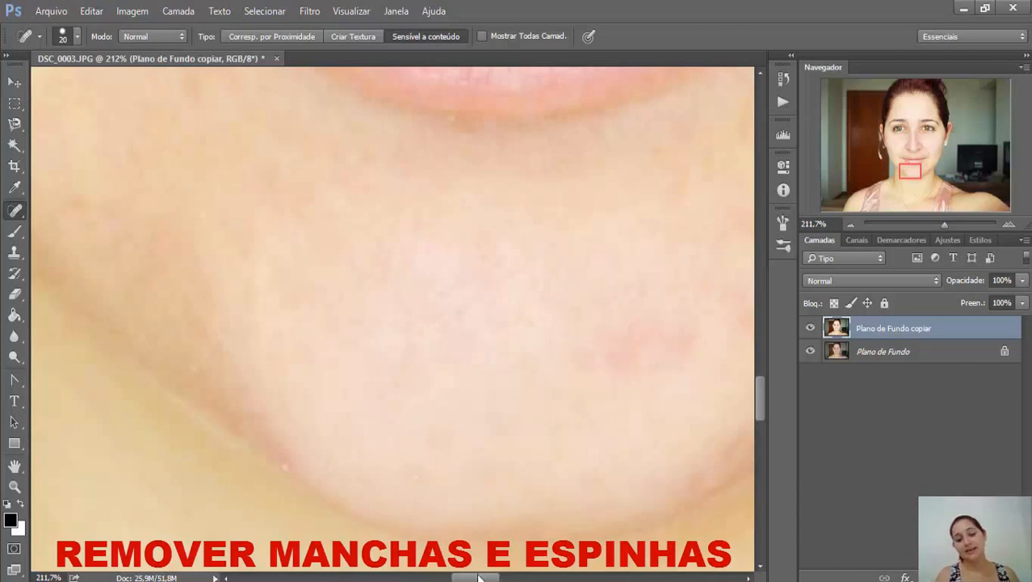
Heal the light bump near the jawline at the image's right and the brown and pink spots above it.
left_click_drag(484, 576, 519, 576)
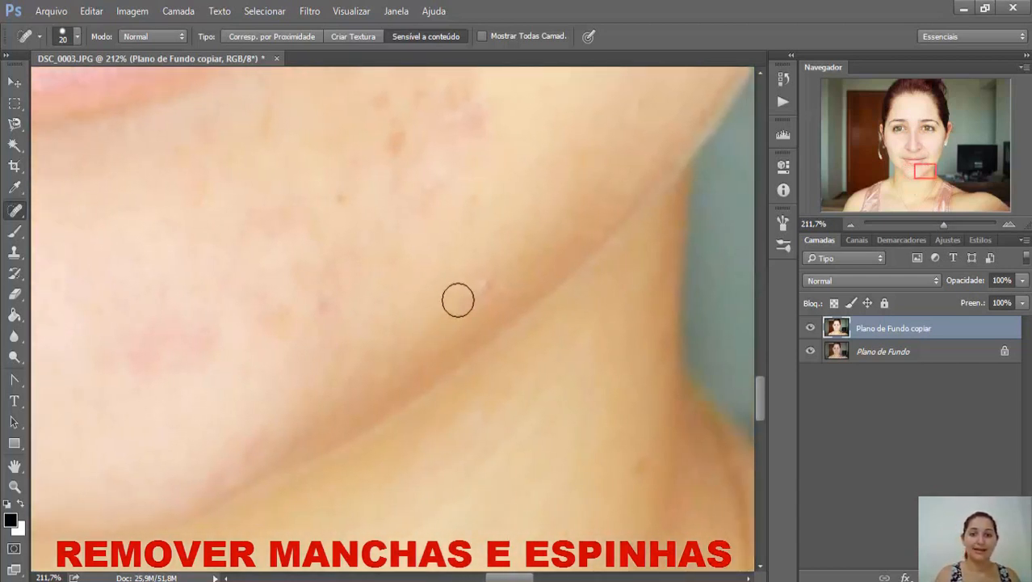
left_click(484, 287)
left_click(396, 130)
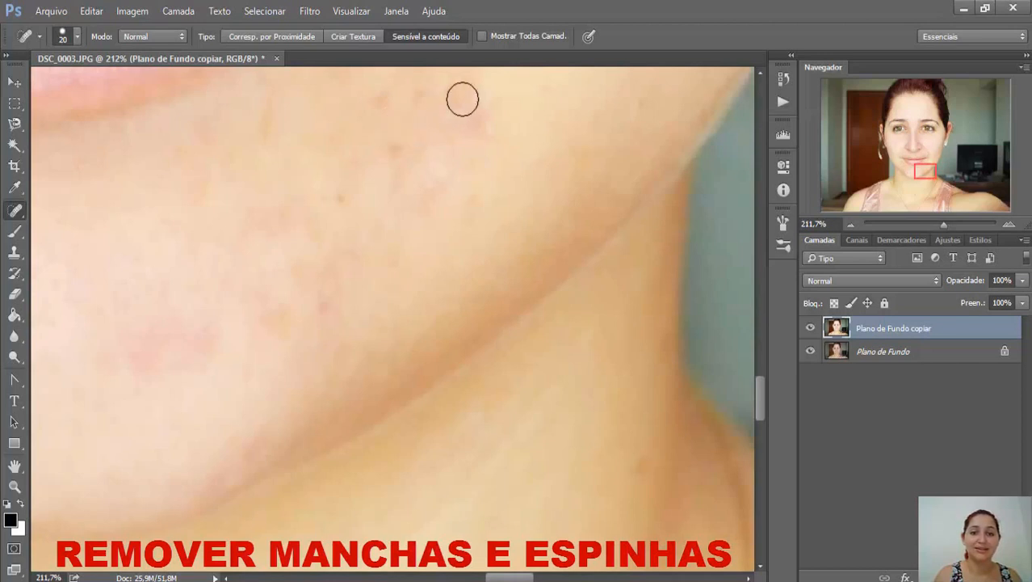
mouse_move(459, 100)
left_mouse_down()
mouse_move(451, 125)
mouse_move(477, 135)
mouse_move(472, 102)
left_mouse_up()
left_click(395, 154)
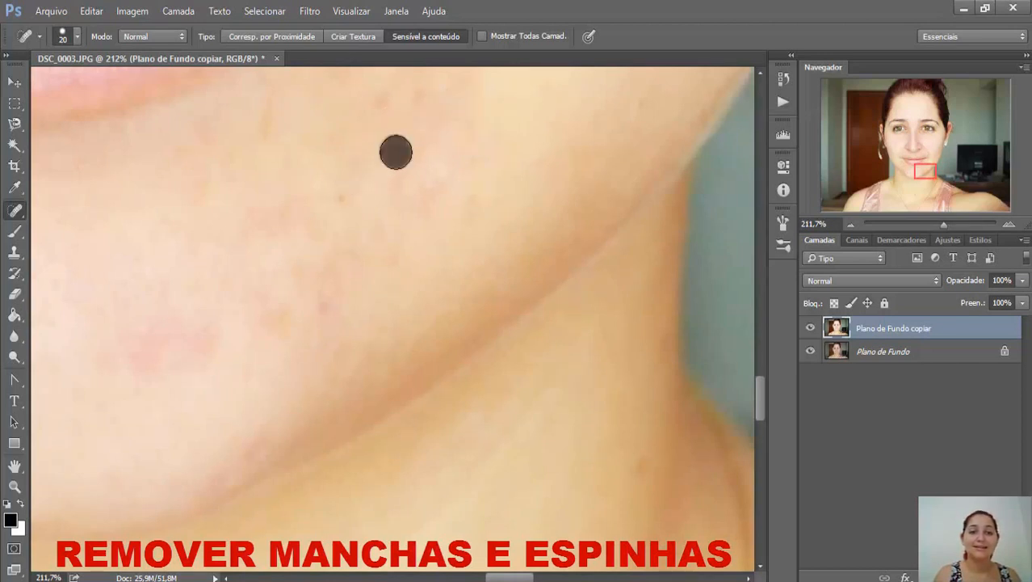
Heal the remaining faint blotches and small dark spots between the mouth corner and jawline at the image's right.
left_click(416, 137)
left_click(433, 141)
left_click(432, 173)
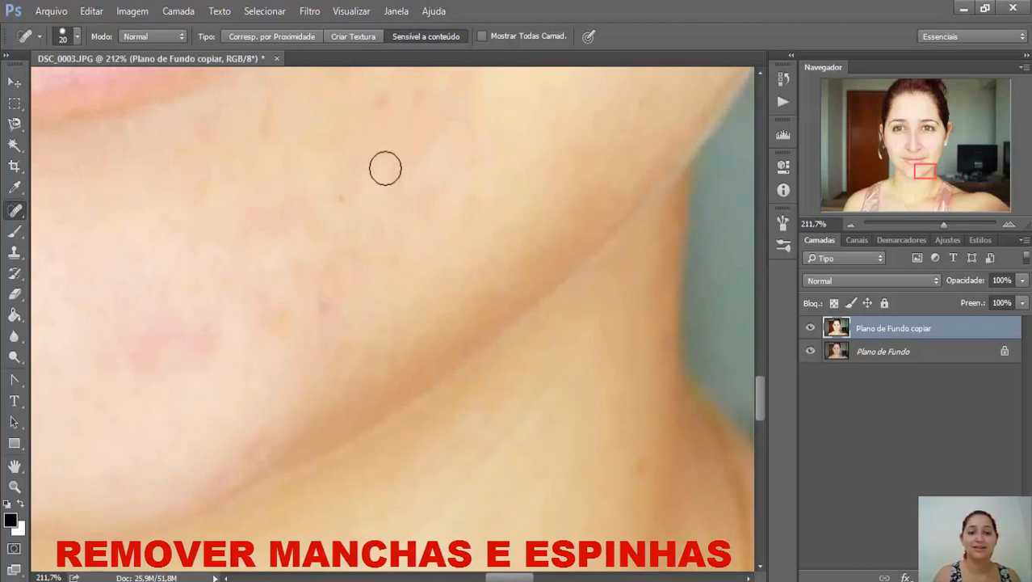
left_click(384, 167)
left_click(414, 209)
left_click(466, 207)
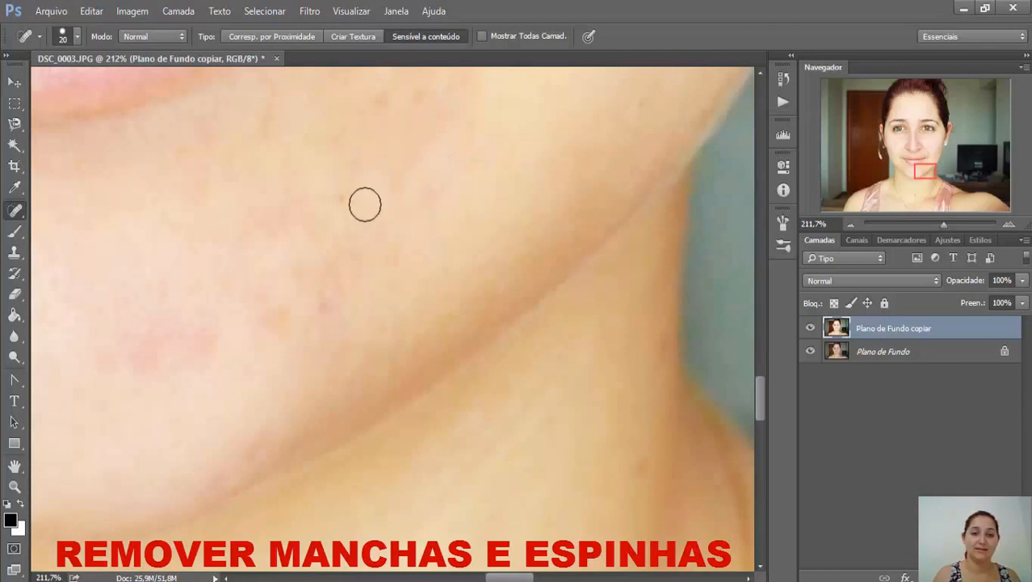
left_click(332, 195)
left_click(323, 306)
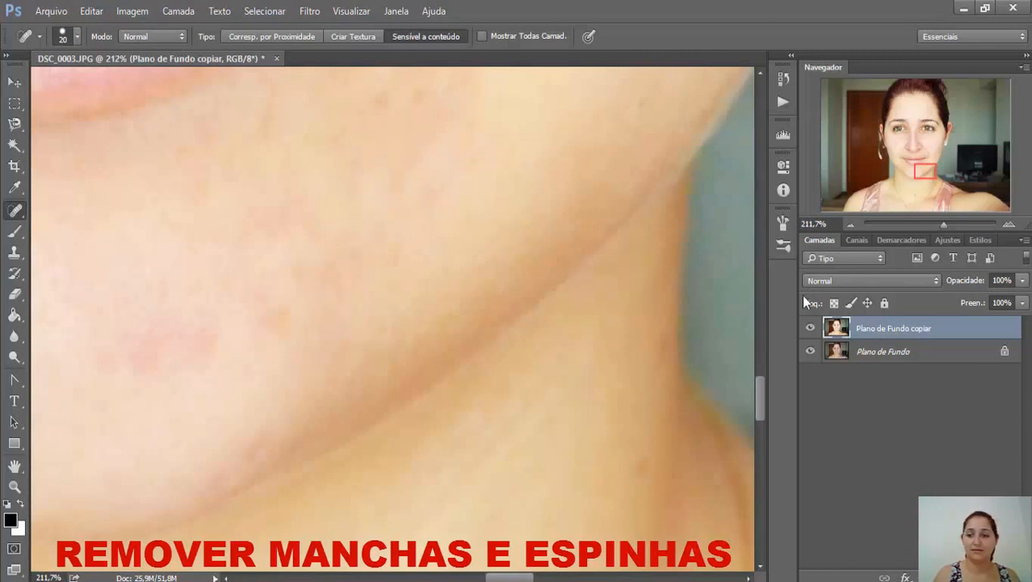
Heal the brown mole and the small spots below the mouth corner at the image's right.
left_click_drag(758, 392, 759, 369)
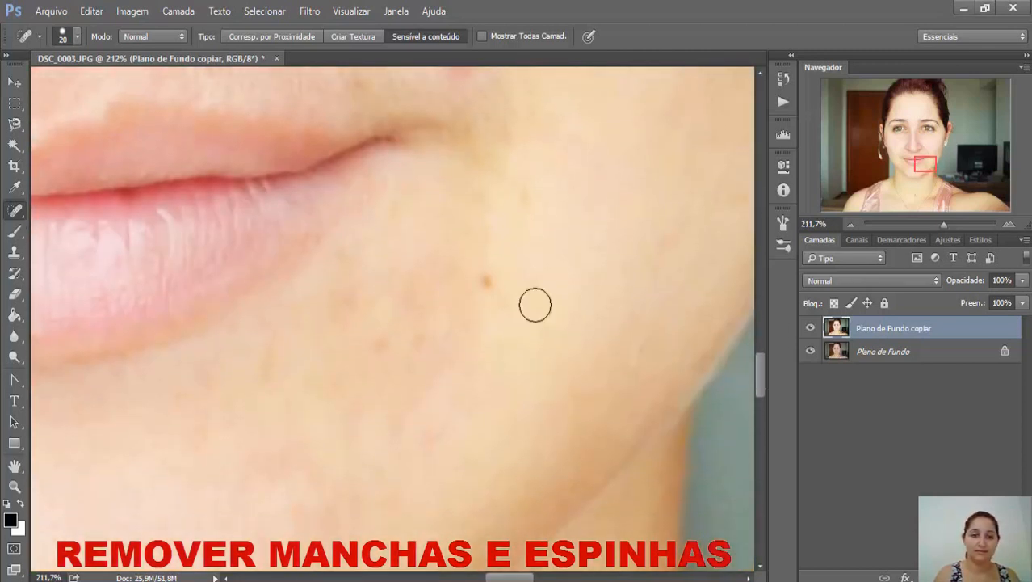
left_click(485, 281)
right_click(392, 346)
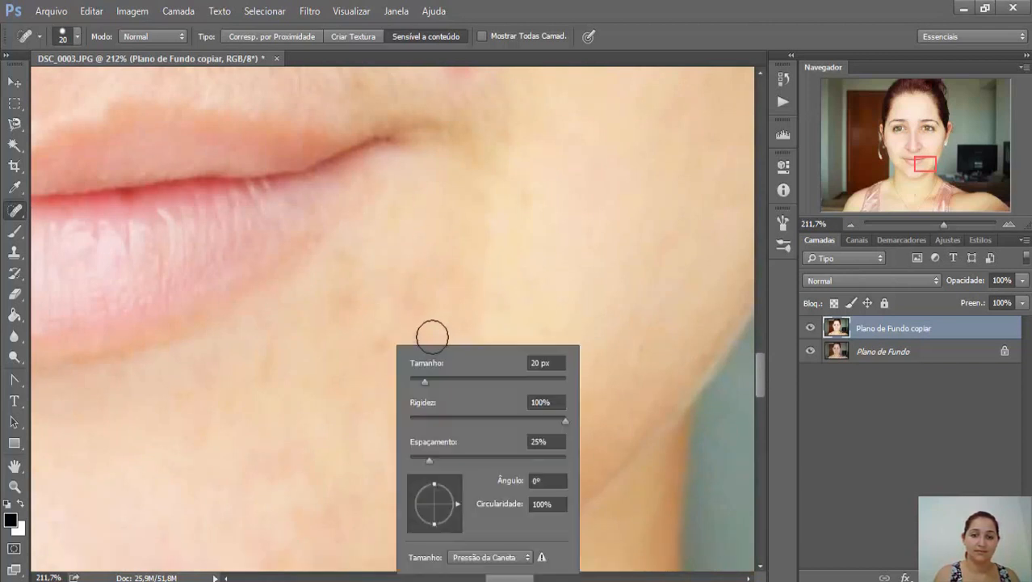
left_click(445, 328)
left_click(422, 333)
left_click(451, 265)
left_click(386, 341)
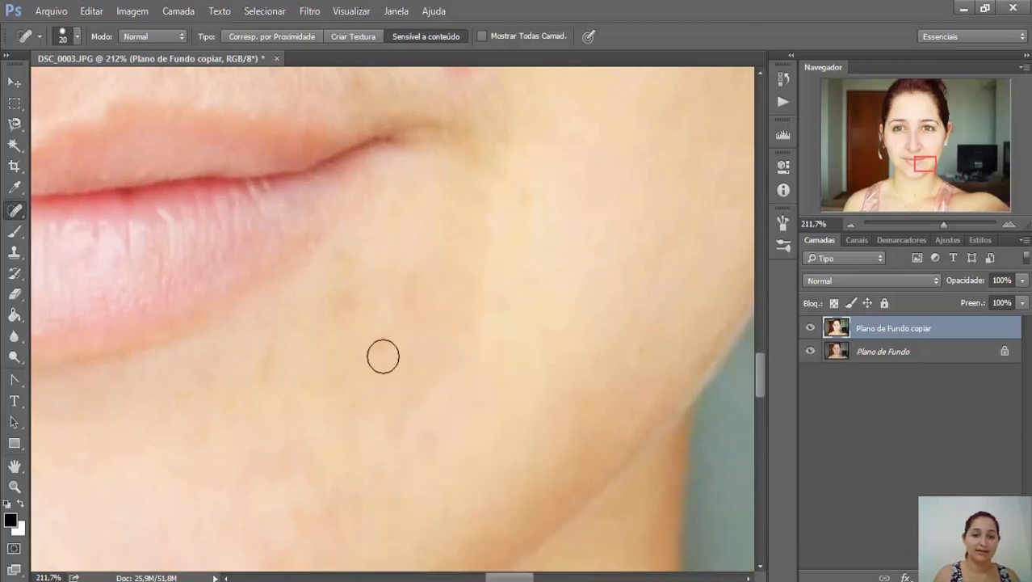
Heal the pink pimple above the mouth corner at the image's right and the brown mole just above it.
left_click_drag(757, 385, 763, 349)
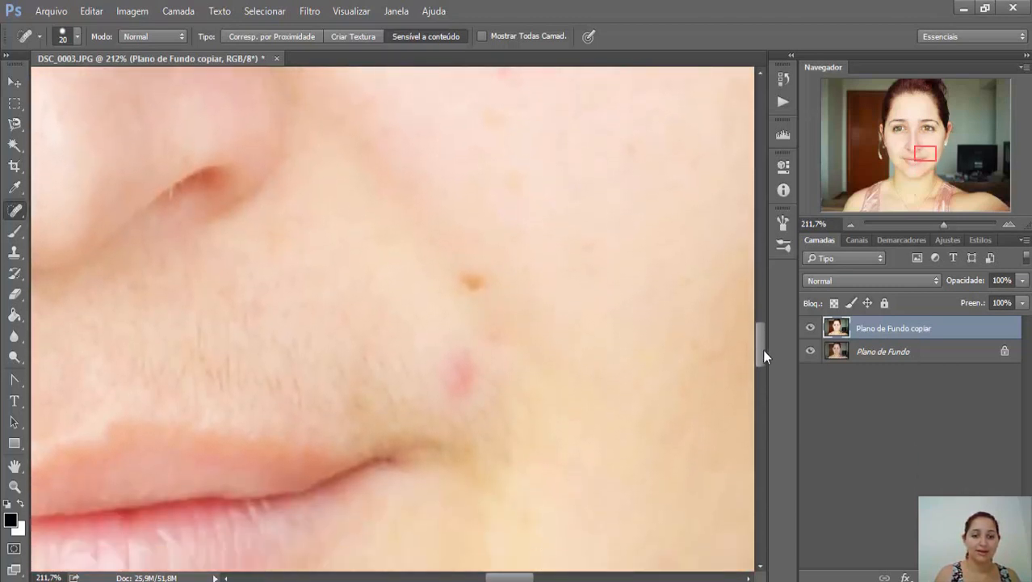
mouse_move(461, 391)
left_mouse_down()
mouse_move(465, 411)
mouse_move(463, 399)
left_mouse_up()
left_click(447, 378)
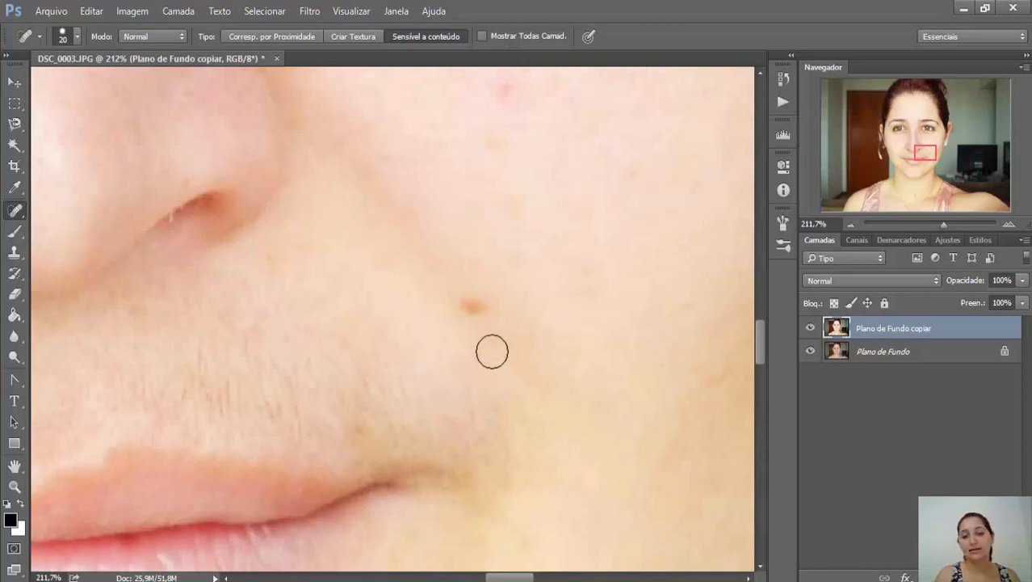
left_click(473, 307)
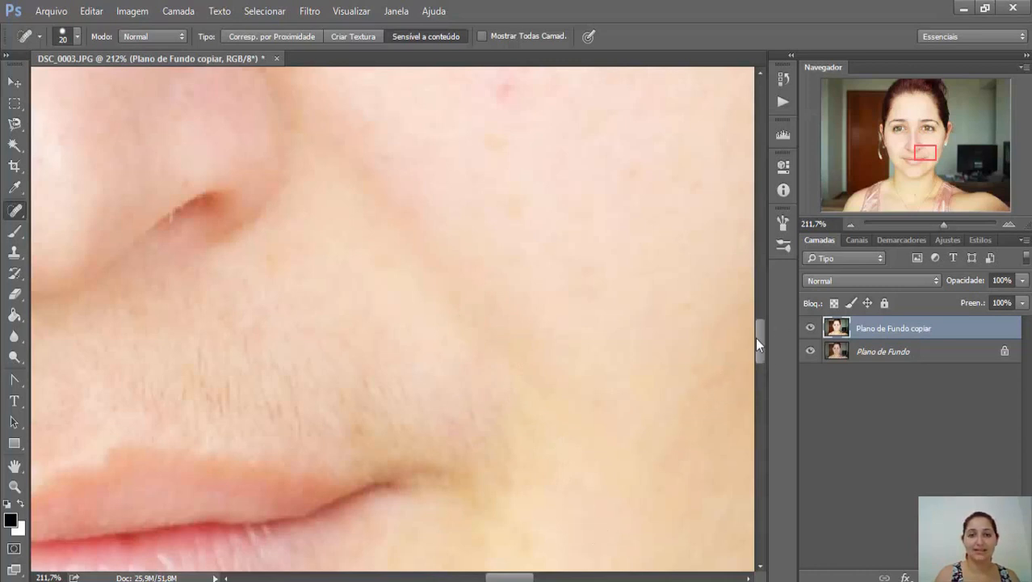
Heal the pink, yellowish and brown spots on the cheek beside the nose at the image's right.
left_click_drag(755, 337, 753, 326)
left_click(505, 243)
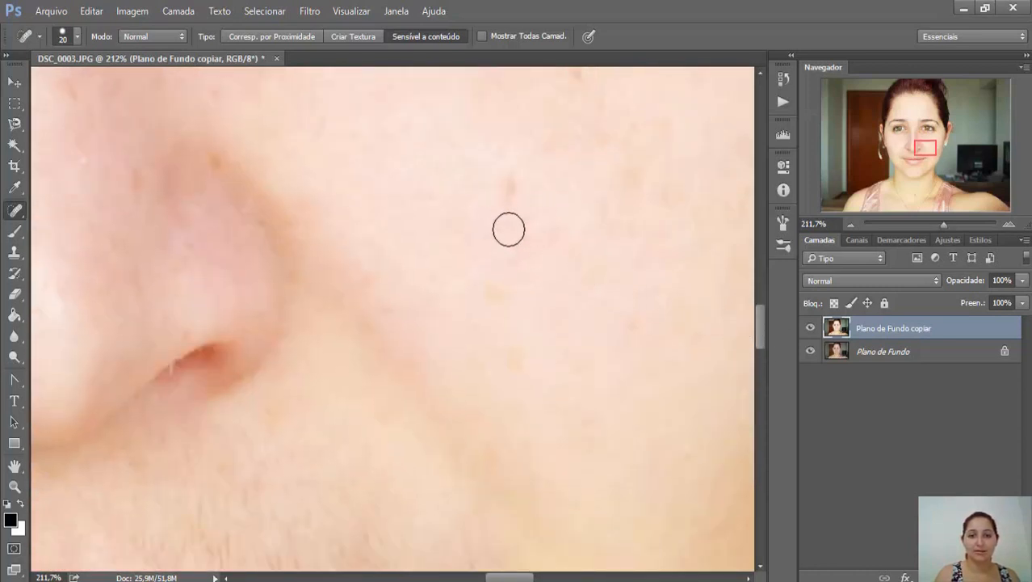
left_click(511, 193)
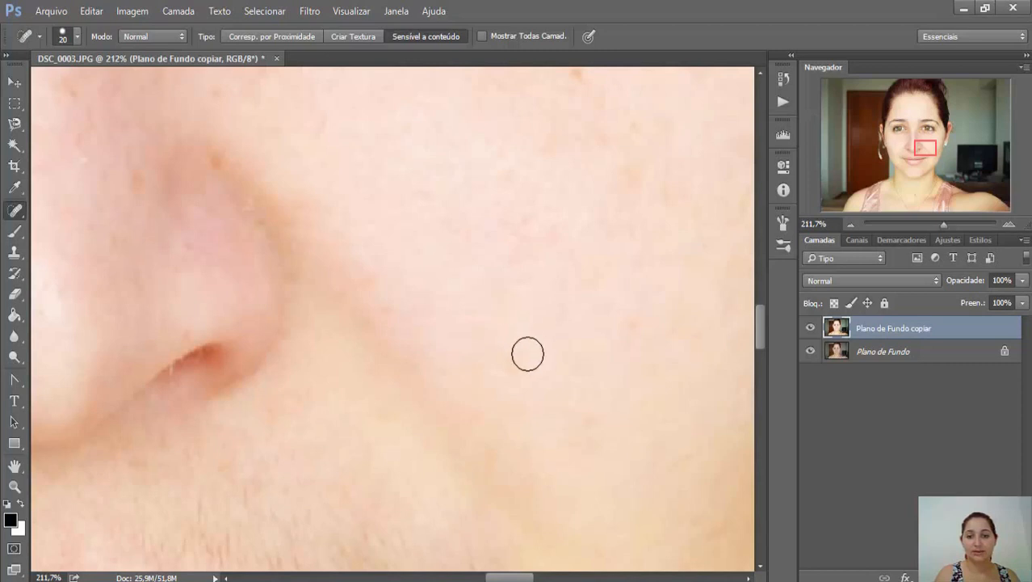
left_click(628, 321)
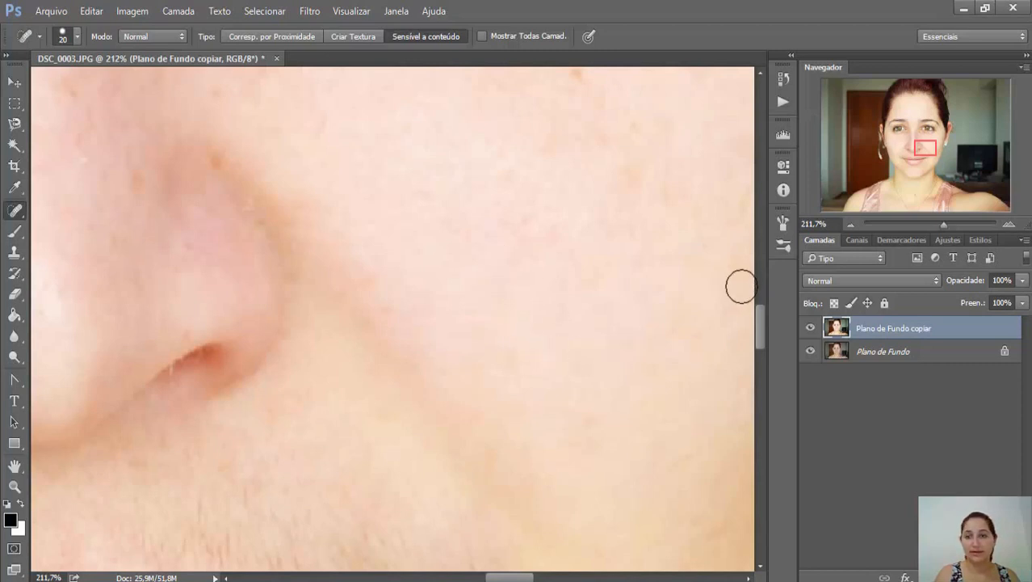
Heal the small orange and reddish spots on the upper cheek below the eye at the image's right.
left_click_drag(761, 337, 760, 298)
left_click(539, 356)
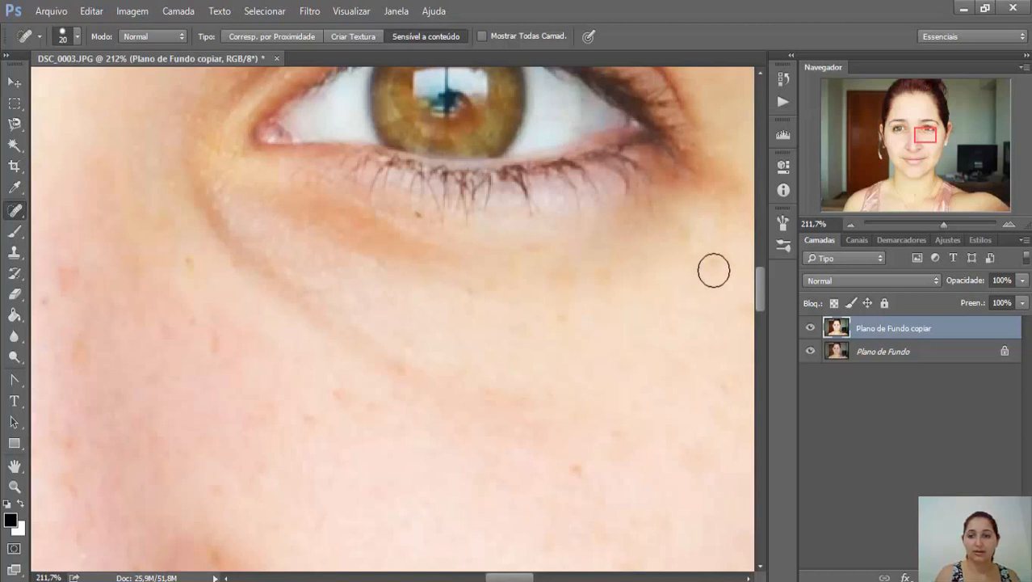
left_click(677, 230)
left_click(336, 399)
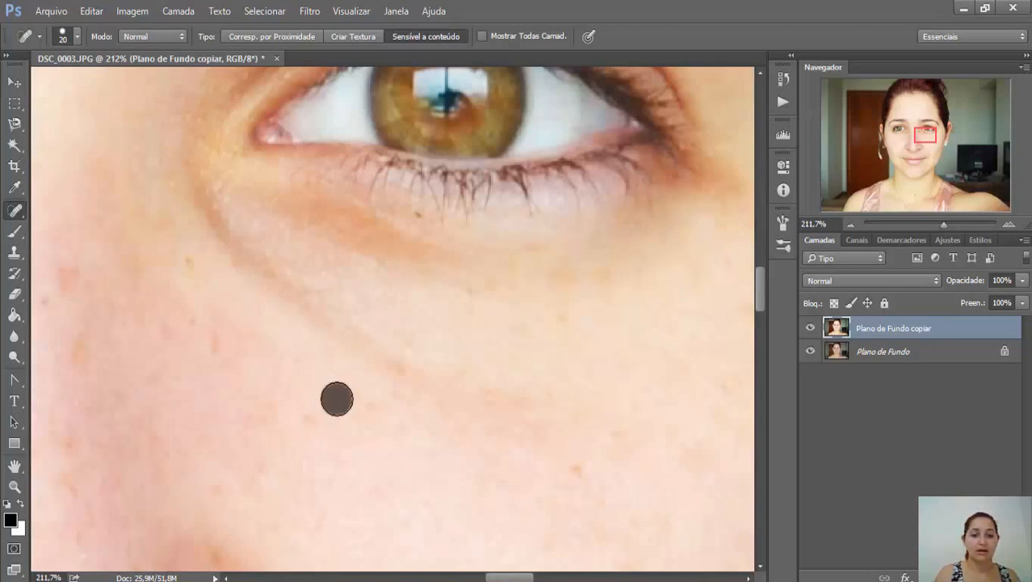
left_click(584, 468)
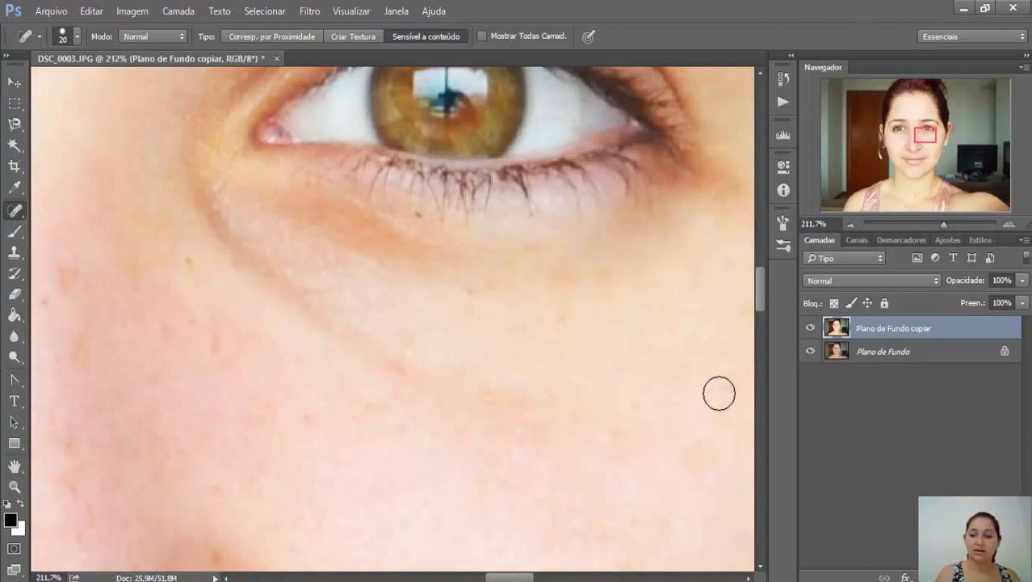
left_click(272, 422)
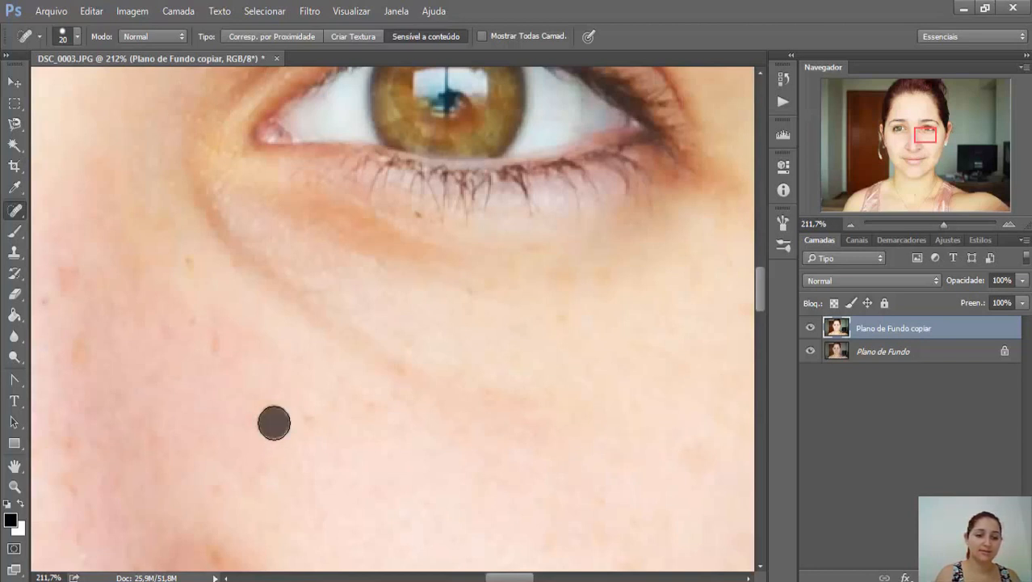
left_click(385, 374)
left_click(209, 343)
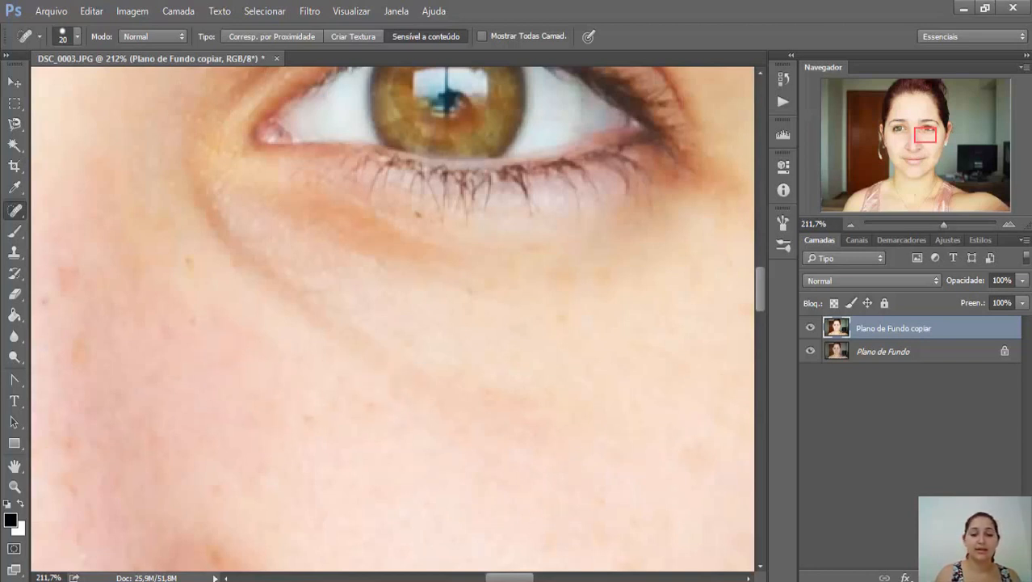
Compare the retouched face with the original by repeatedly hiding and showing the Plano de Fundo copiar layer at about 64% zoom.
mouse_move(944, 227)
left_mouse_down()
mouse_move(911, 223)
mouse_move(926, 222)
left_mouse_up()
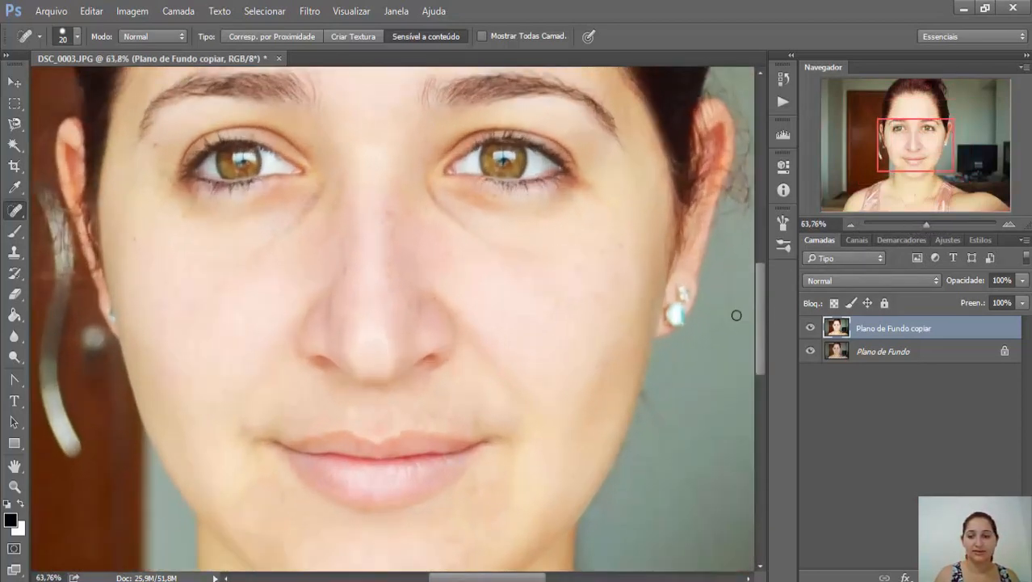
left_click_drag(762, 314, 755, 283)
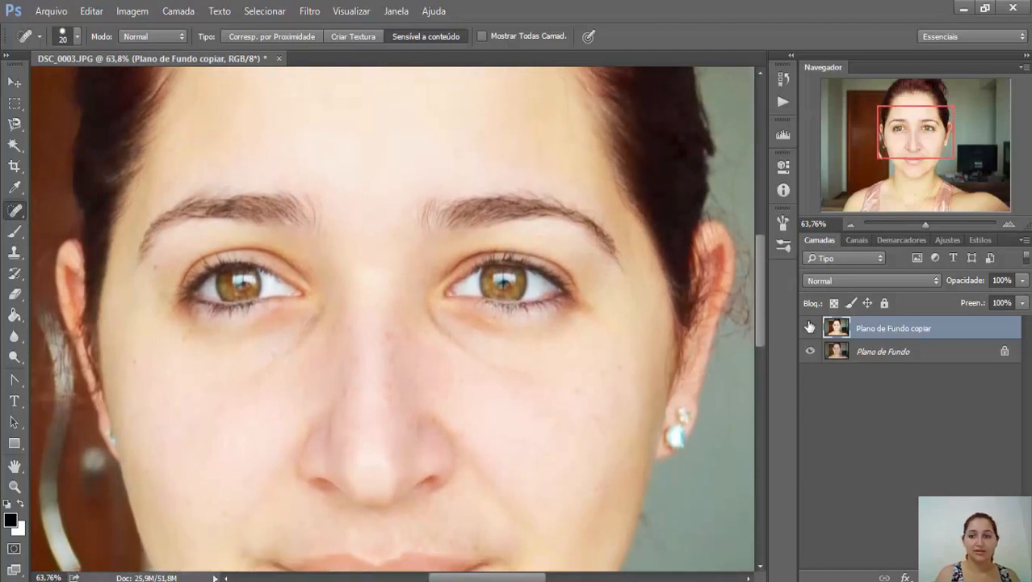
left_click(812, 329)
left_click(811, 329)
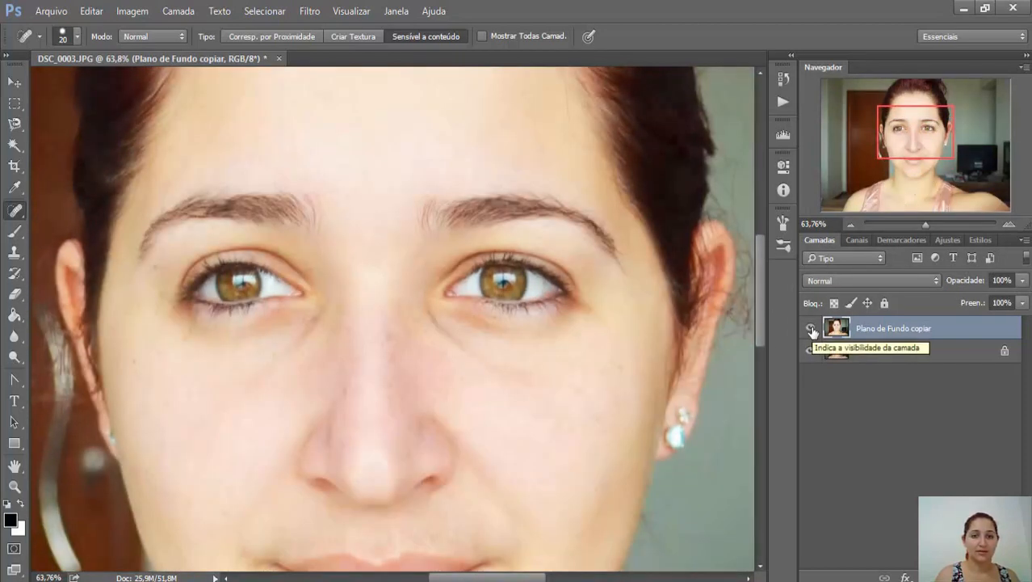
left_click(811, 329)
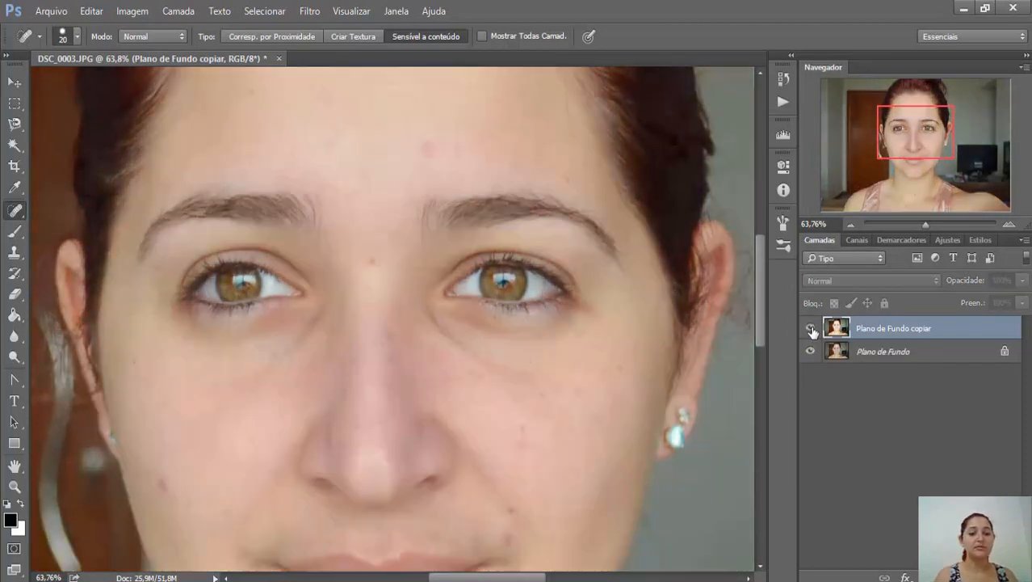
left_click(812, 329)
left_click(811, 329)
left_click(812, 329)
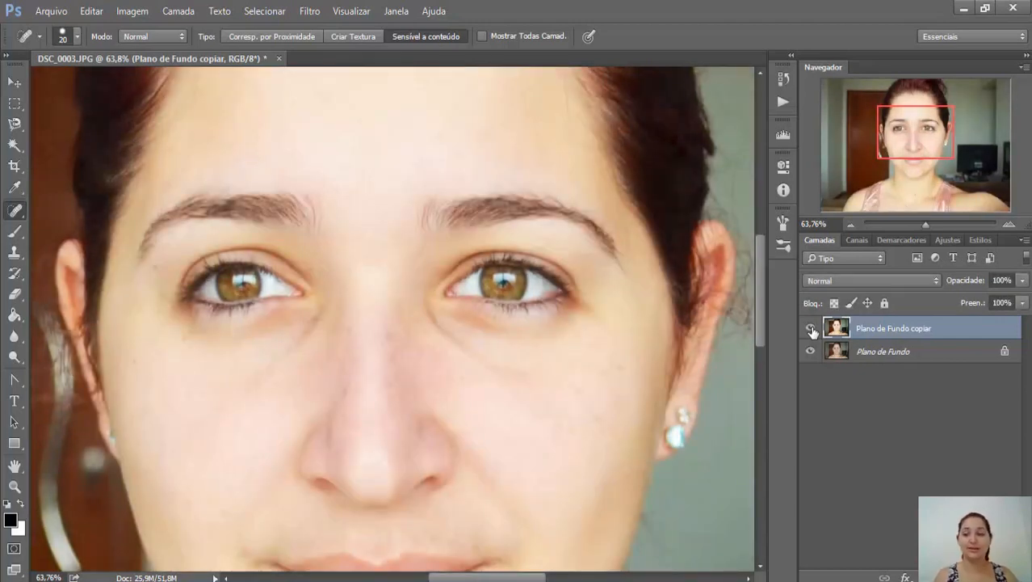
left_click(812, 329)
left_click(811, 329)
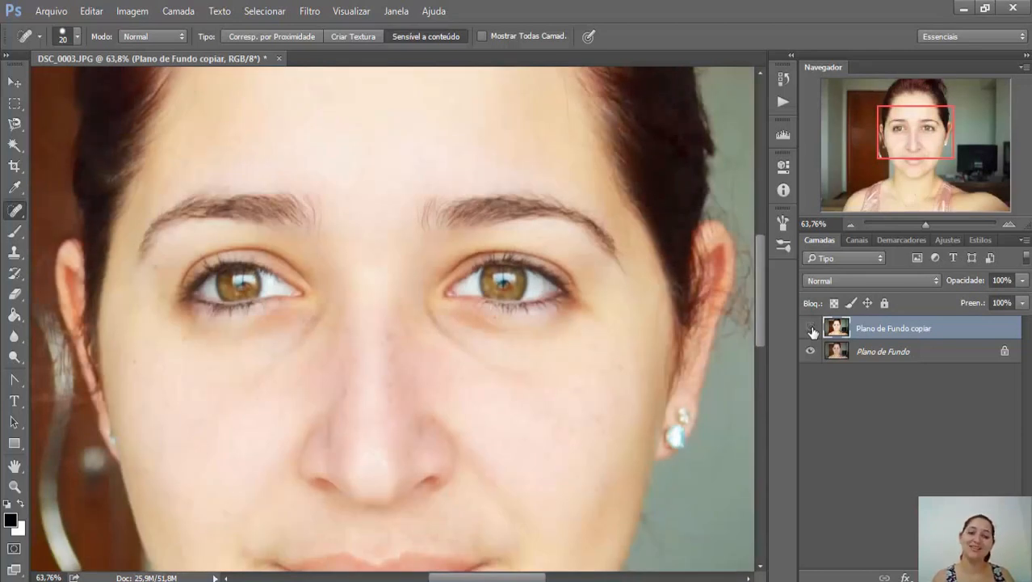
left_click(812, 329)
left_click(812, 329)
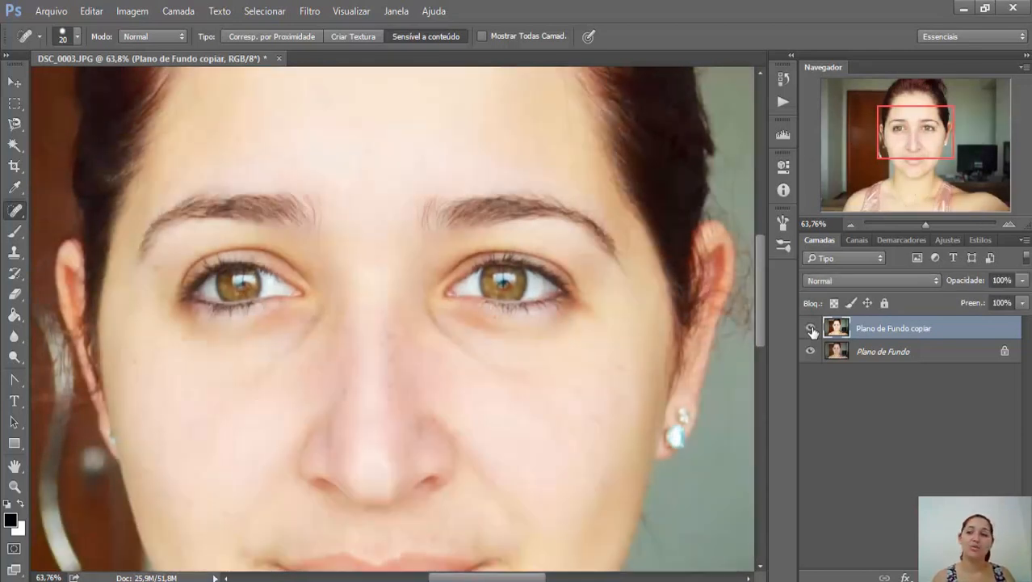
left_click(812, 328)
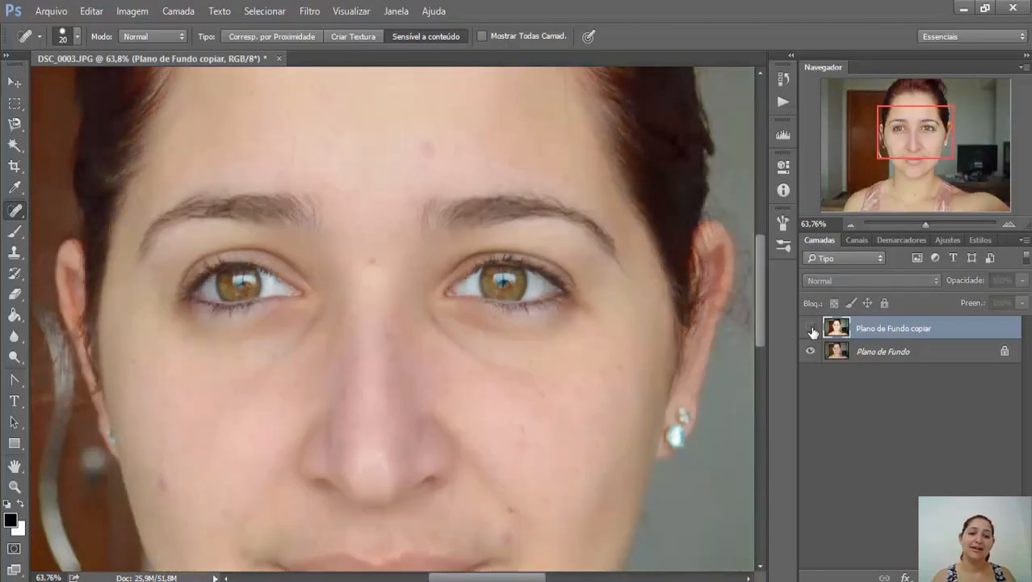
left_click(812, 329)
left_click(812, 329)
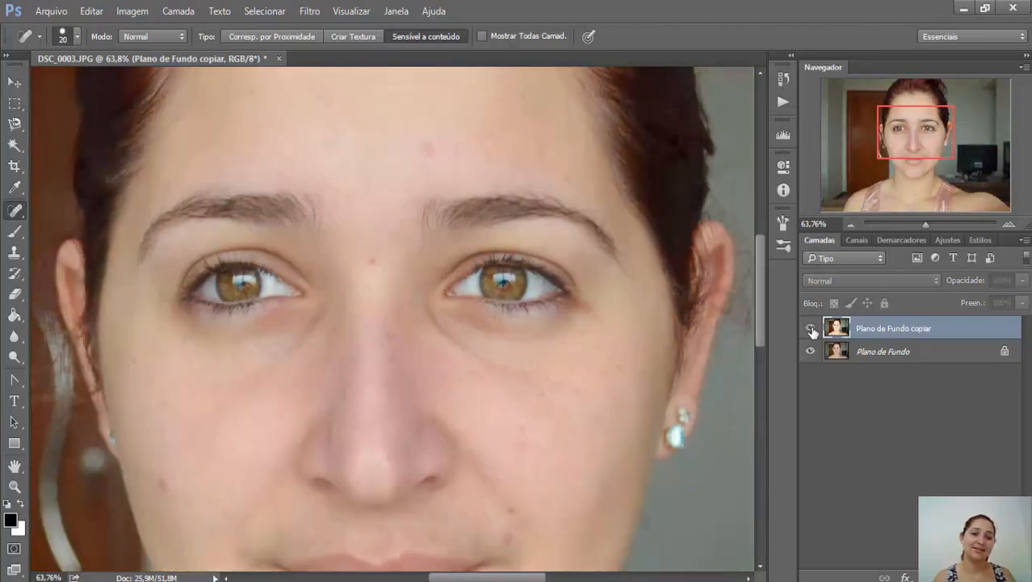
left_click(812, 329)
left_click(812, 329)
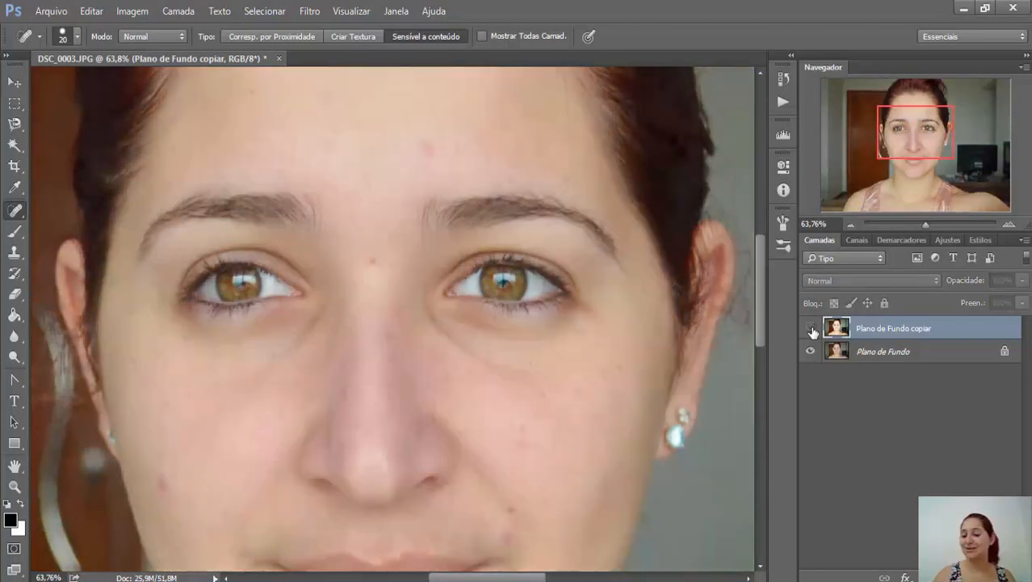
left_click(811, 330)
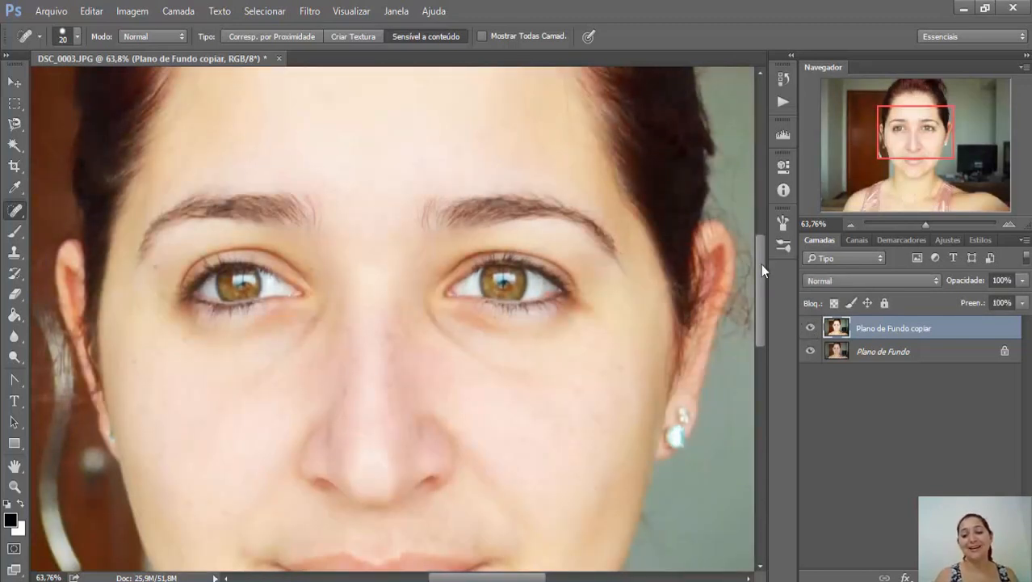
left_click(810, 329)
left_click(811, 329)
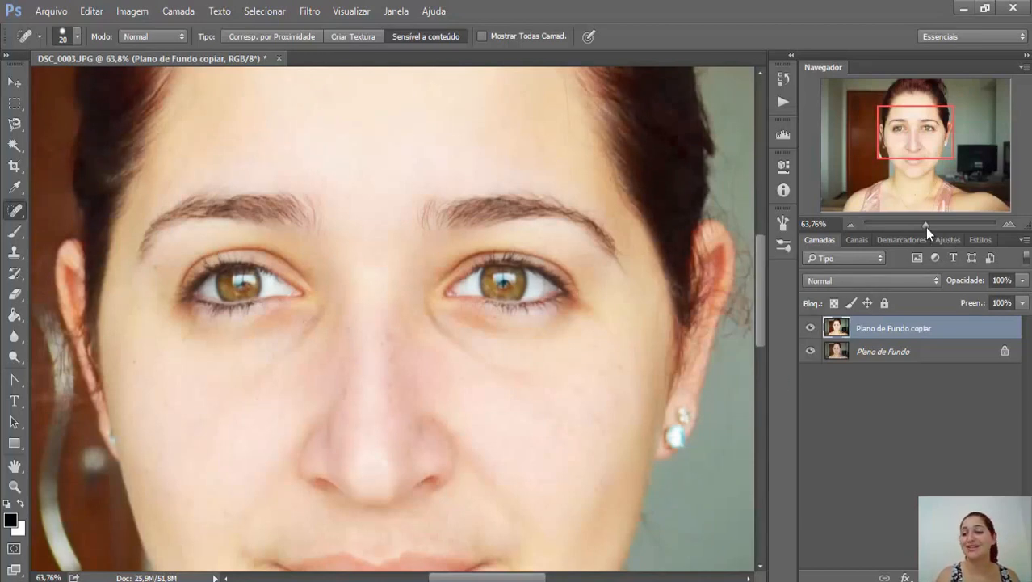
View the whole photo at 20.19% zoom and compare it with the original by toggling the Plano de Fundo copiar layer's visibility.
left_click_drag(925, 227, 915, 226)
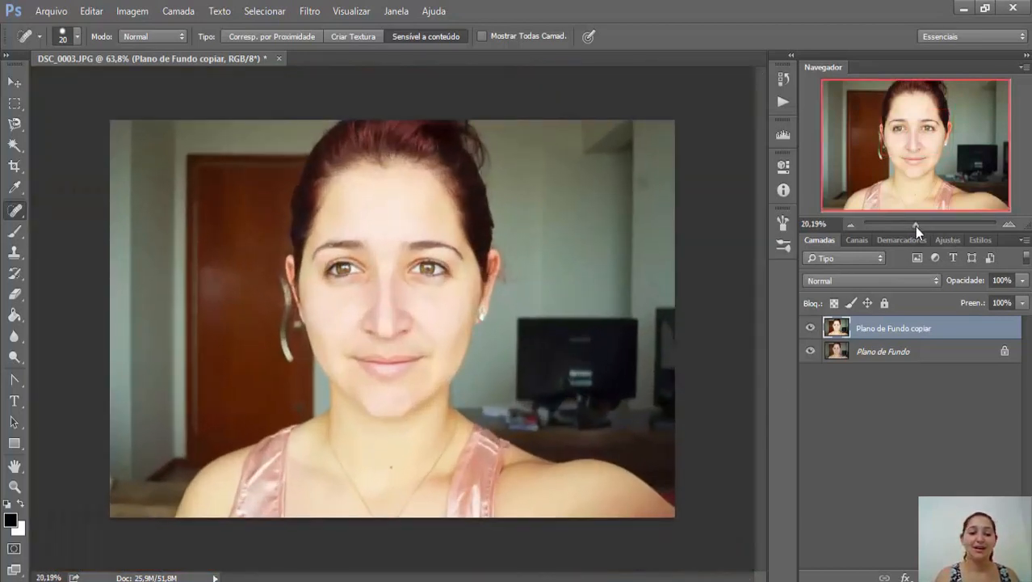
left_click(812, 324)
left_click(813, 324)
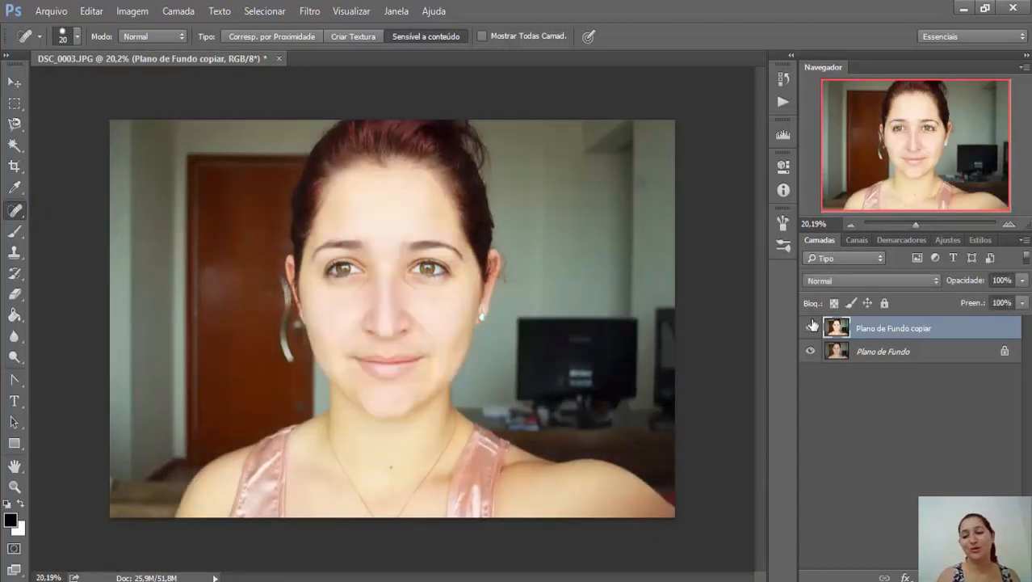